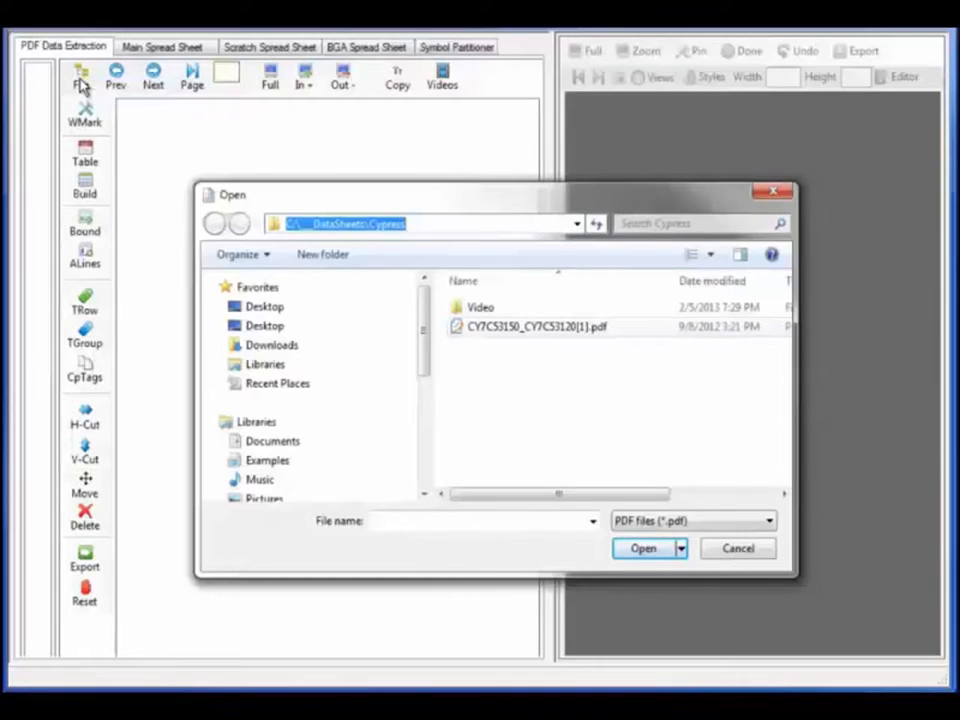
Open CY7C53150_CY7C53120[1].pdf and page forward to its Pin Descriptions table
click(537, 327)
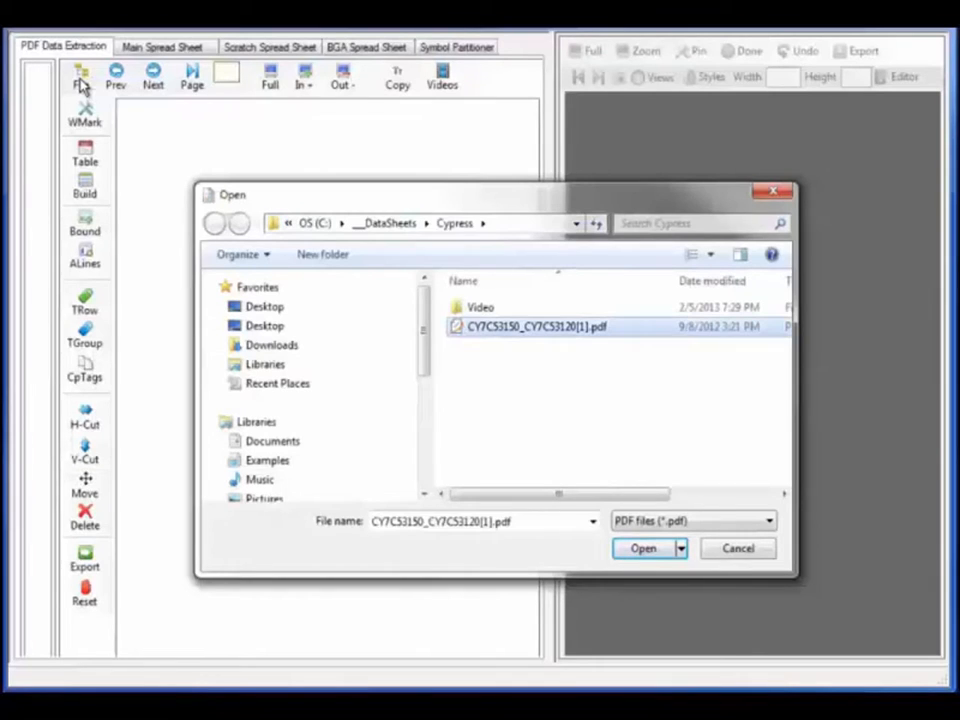
click(645, 549)
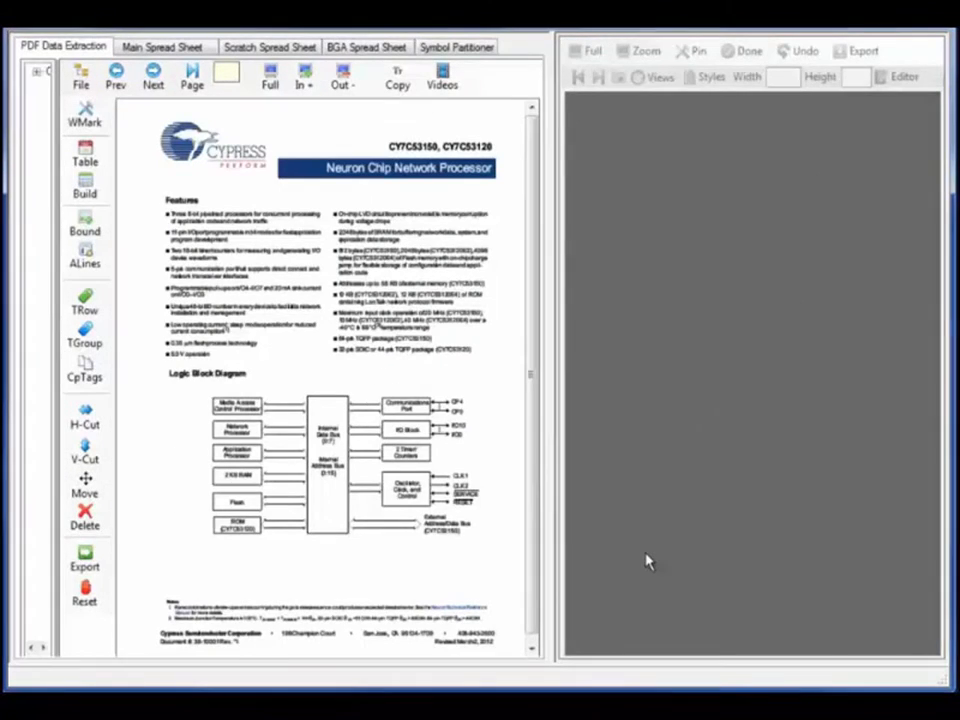
click(154, 82)
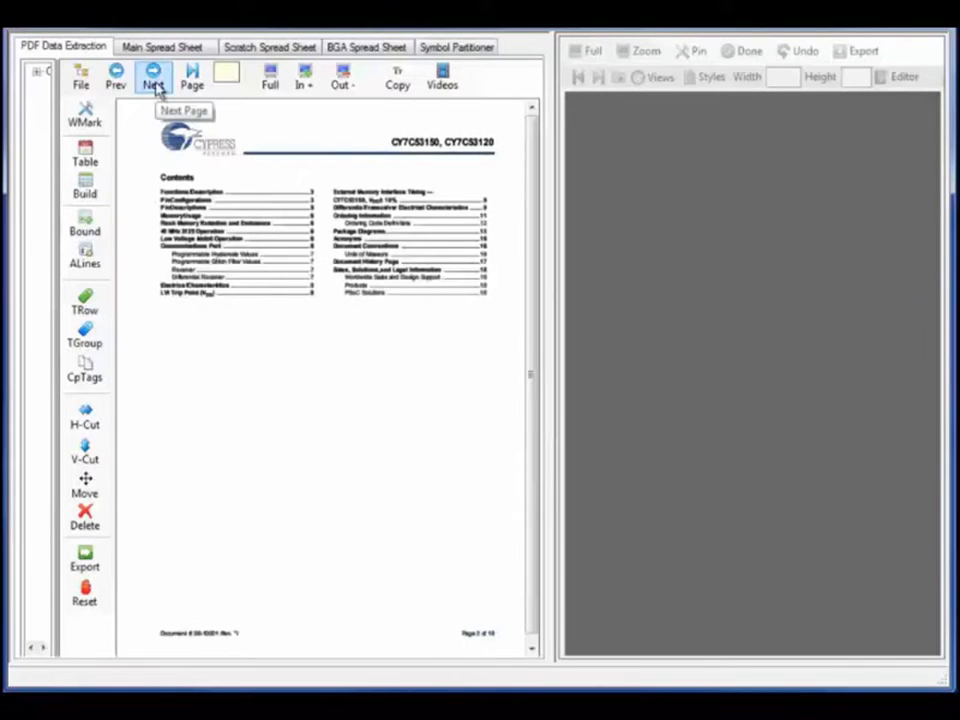
click(155, 84)
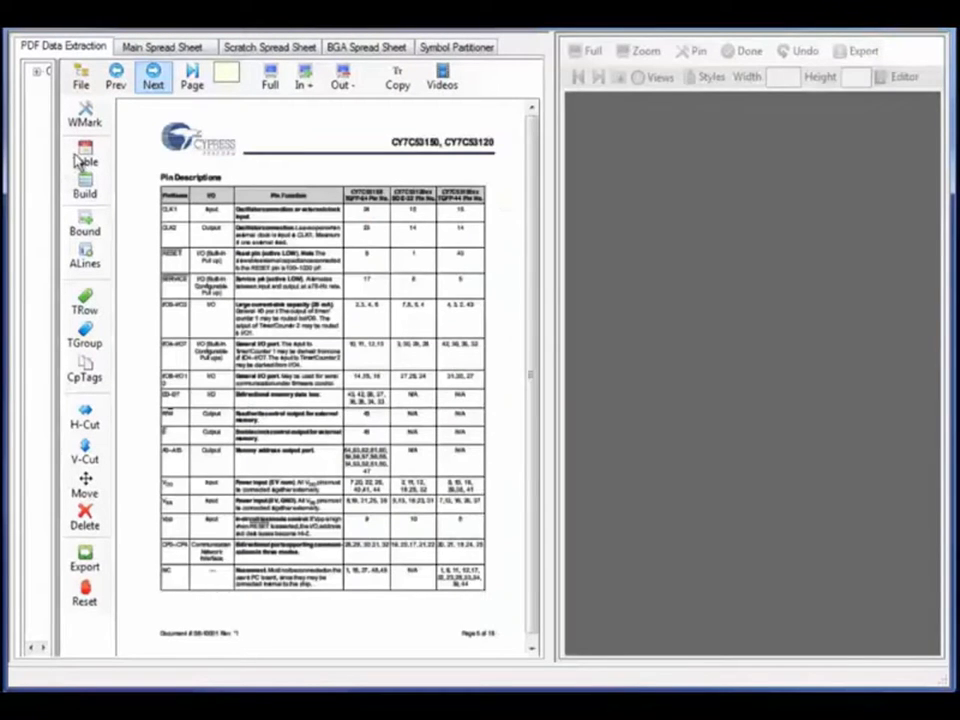
Outline the Pin Descriptions table, build its rows, and tag the heading row to ignore
click(82, 160)
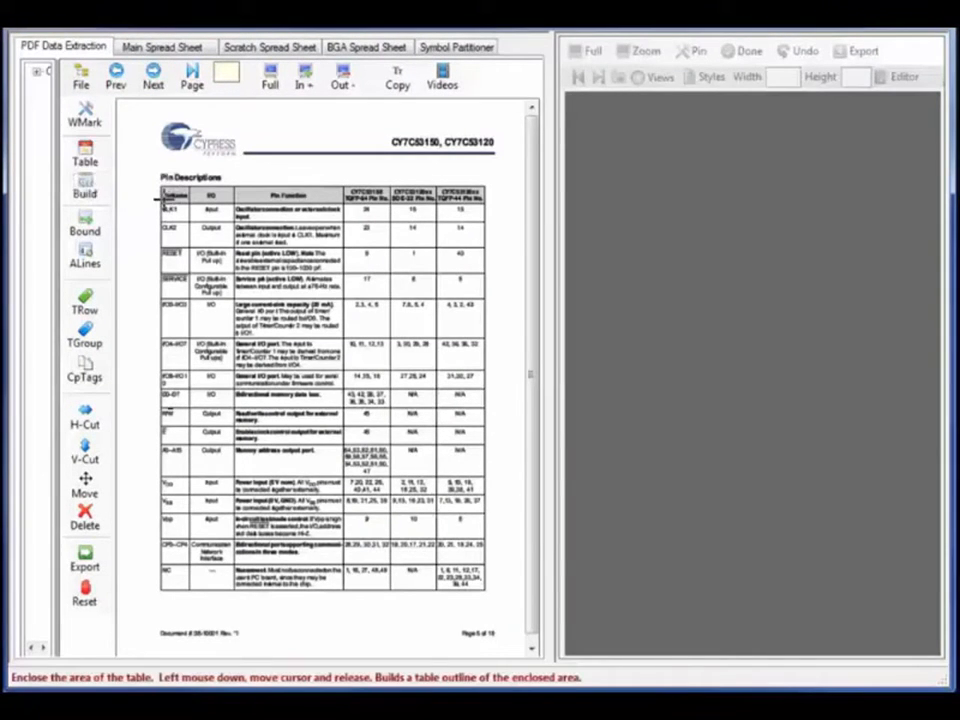
drag(157, 182, 486, 602)
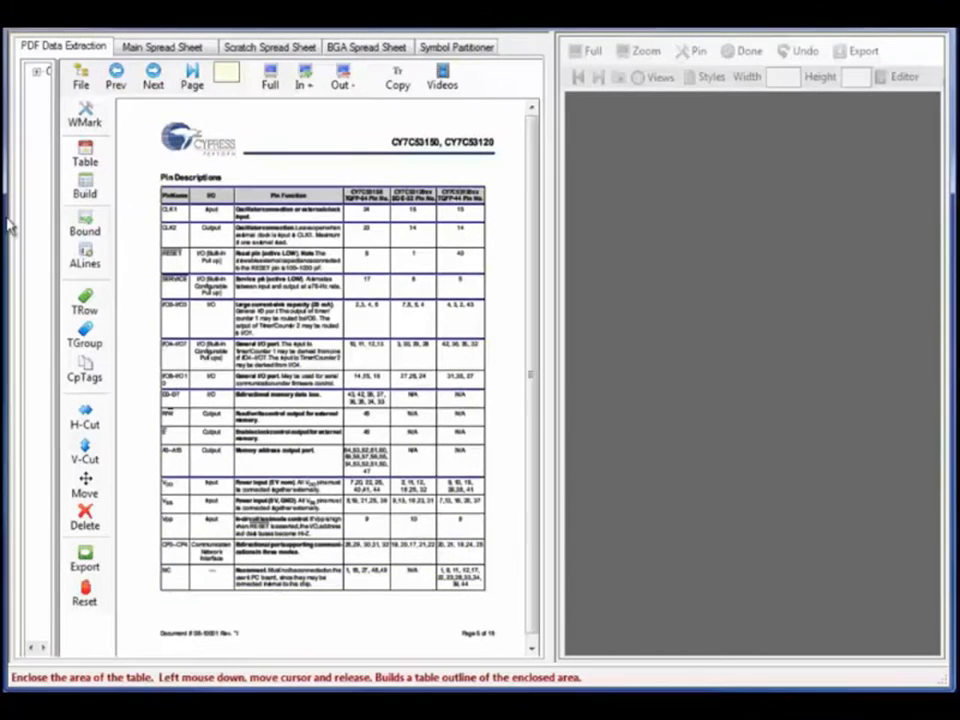
click(90, 192)
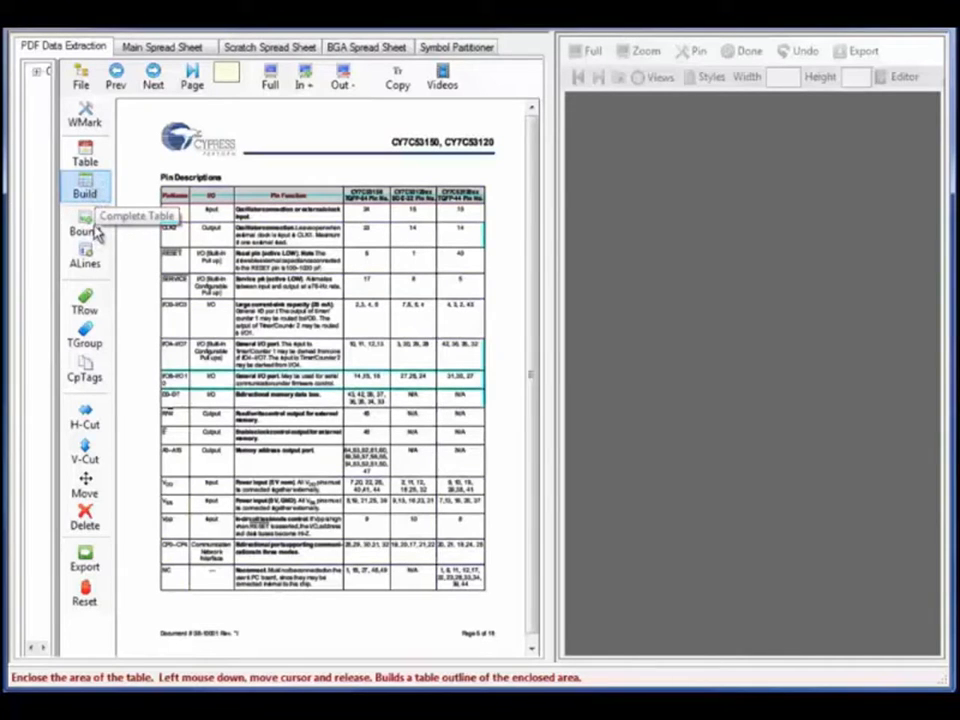
click(90, 302)
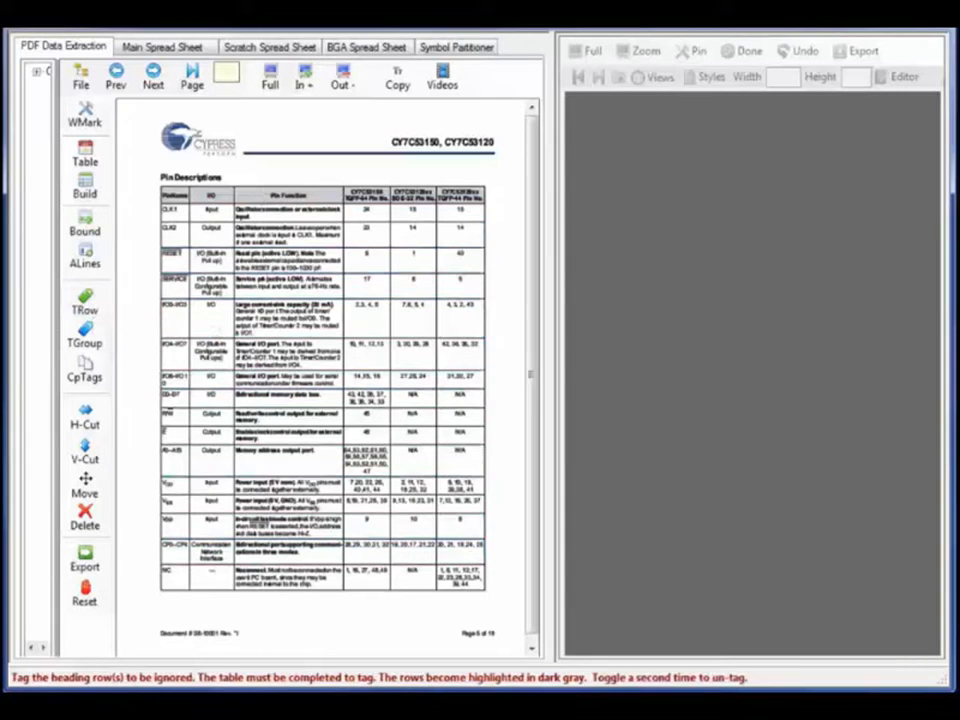
click(288, 196)
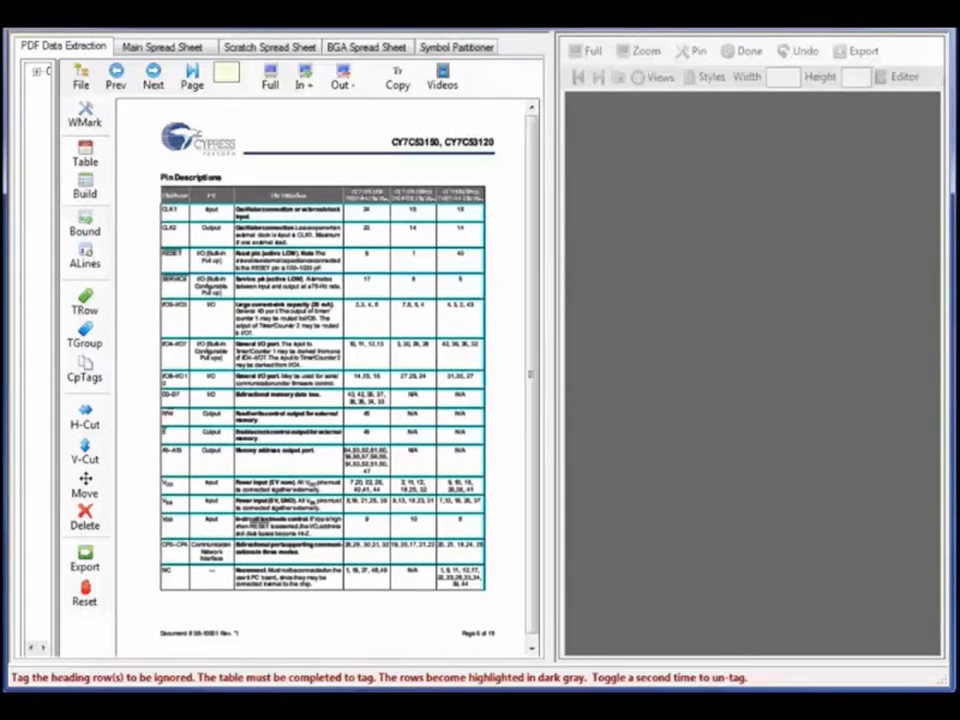
Copy the table's 18 rows into the scratch spreadsheet
click(82, 562)
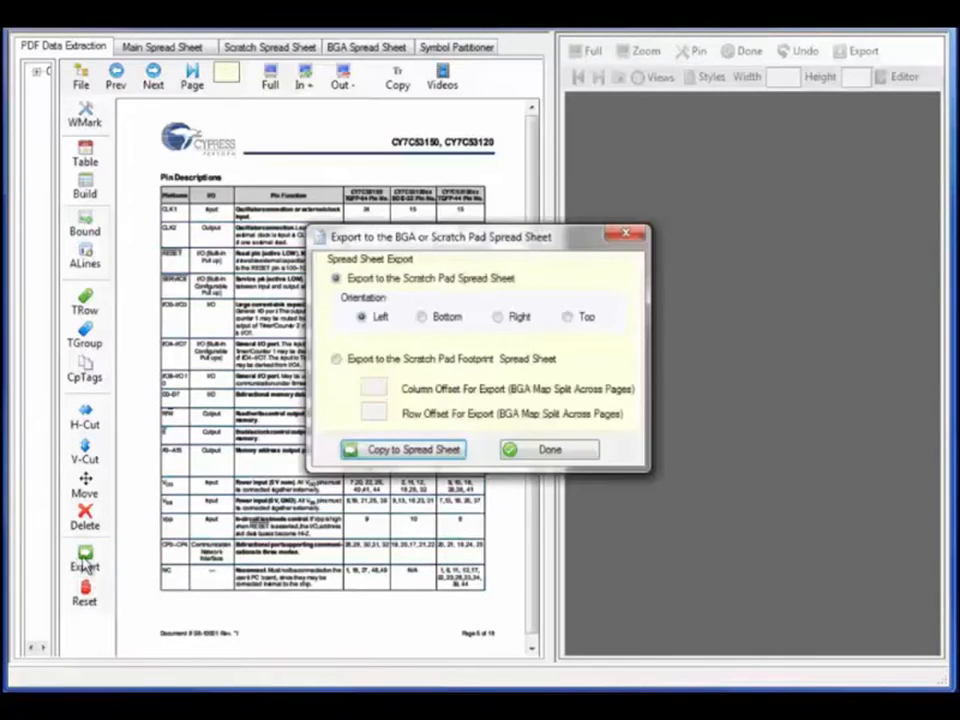
click(367, 452)
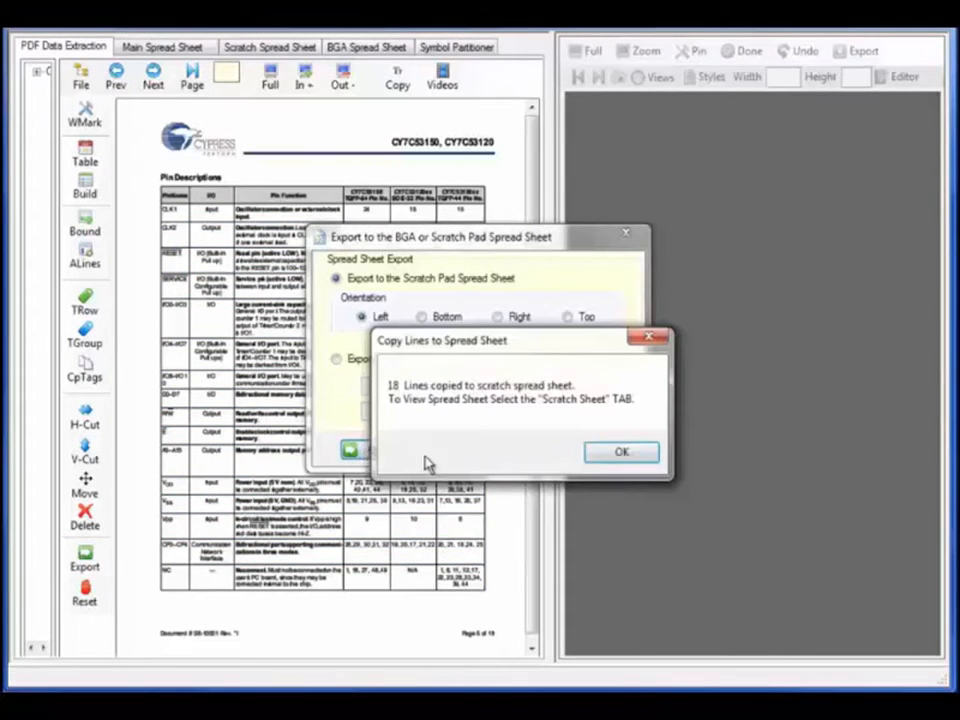
click(603, 453)
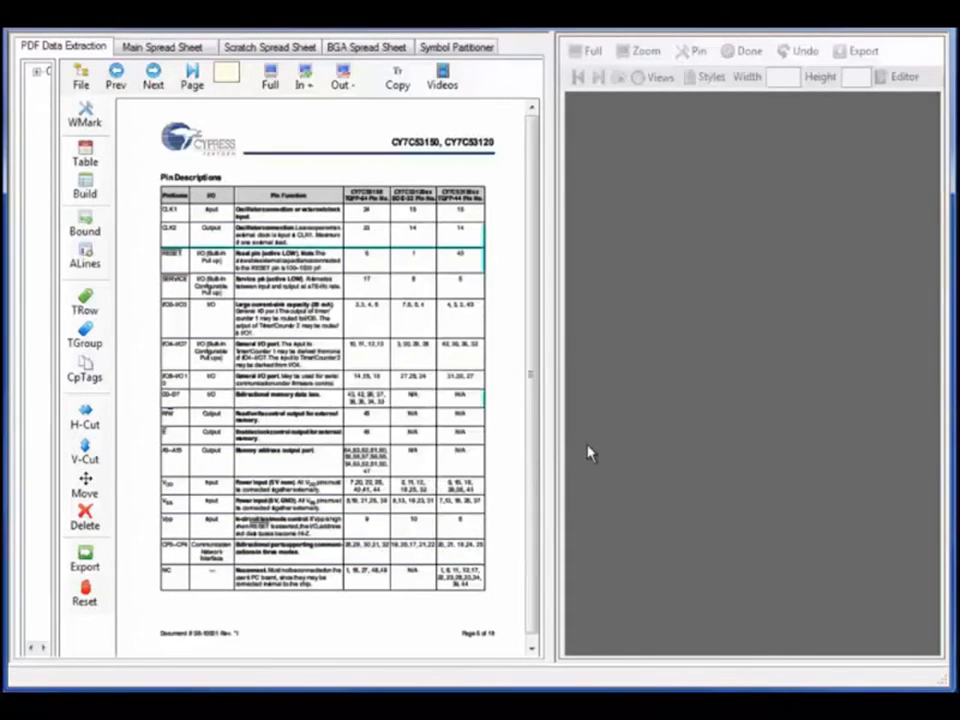
Widen the scratch sheet's pin-name column and apply Map Negation Code to the names column, appending '_L'
click(278, 47)
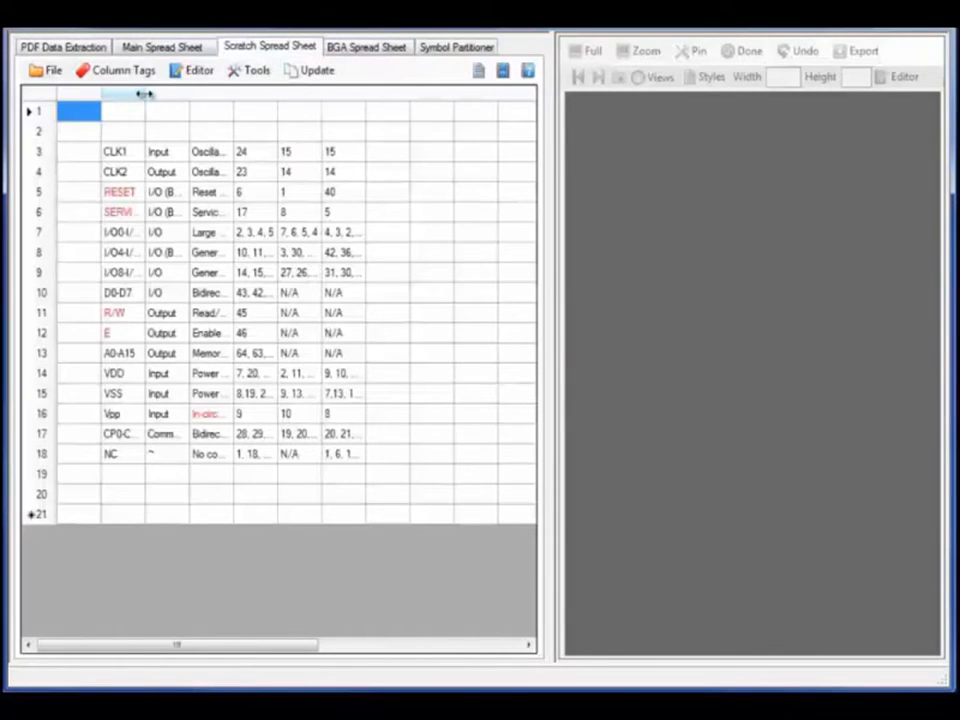
drag(153, 95, 243, 96)
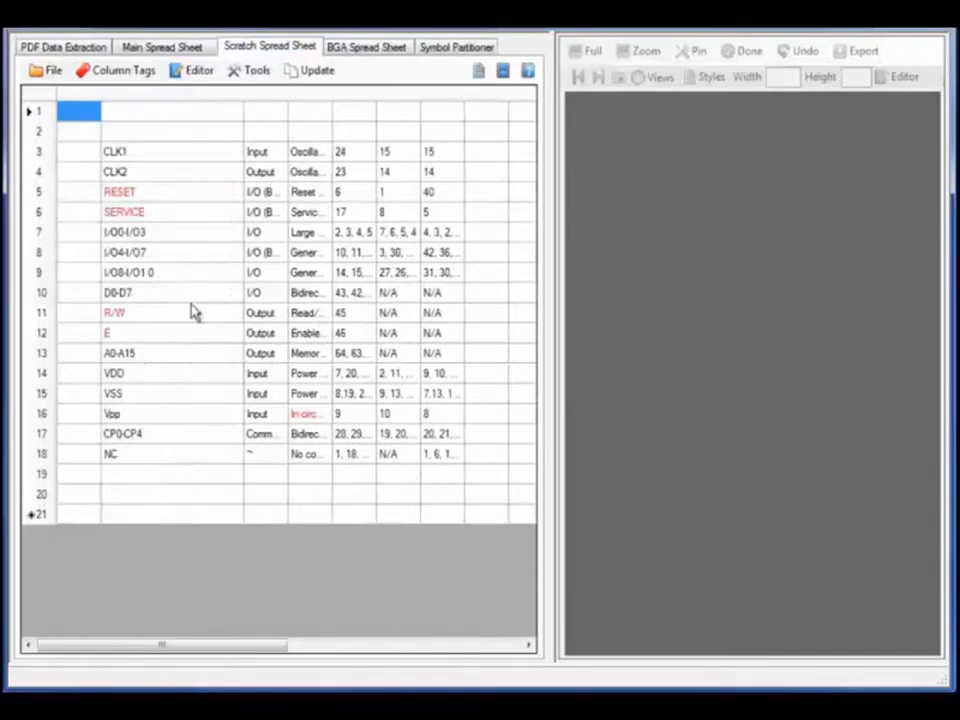
click(253, 71)
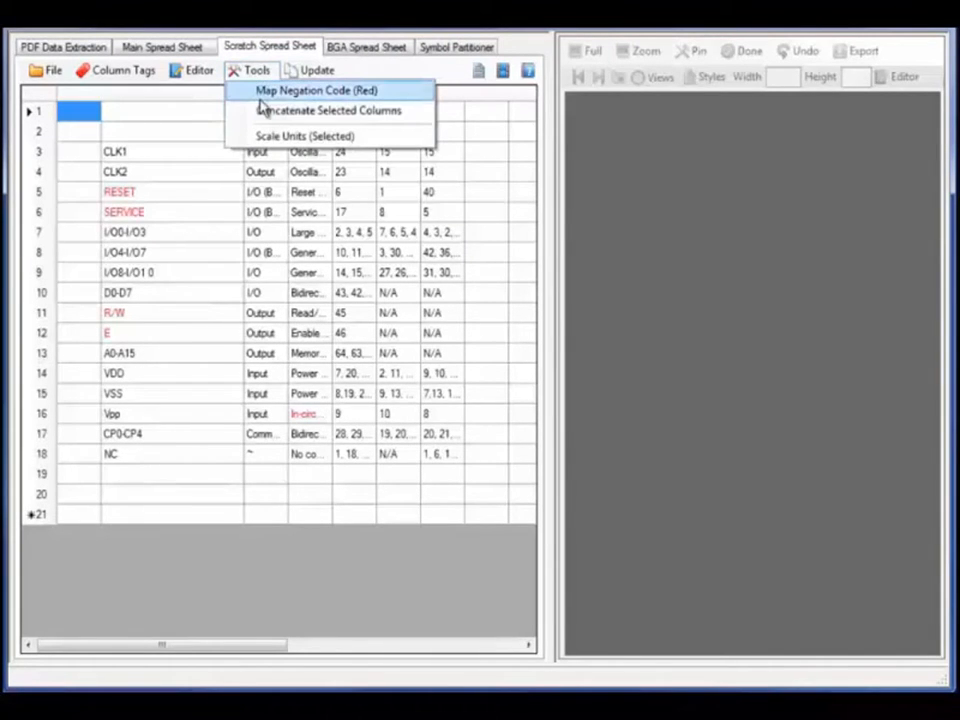
click(260, 98)
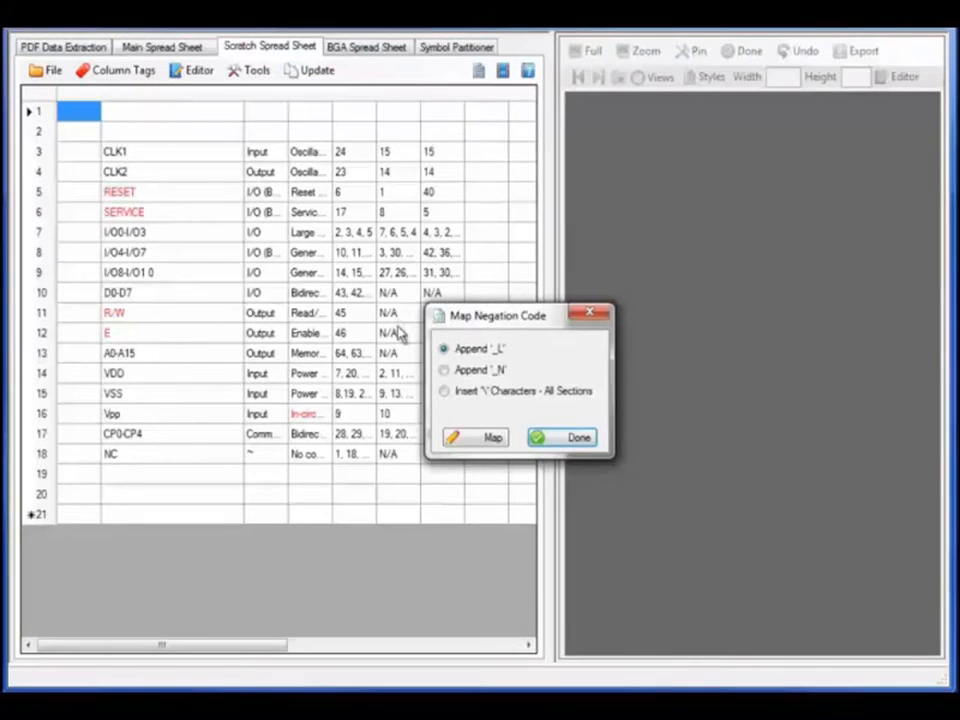
click(489, 440)
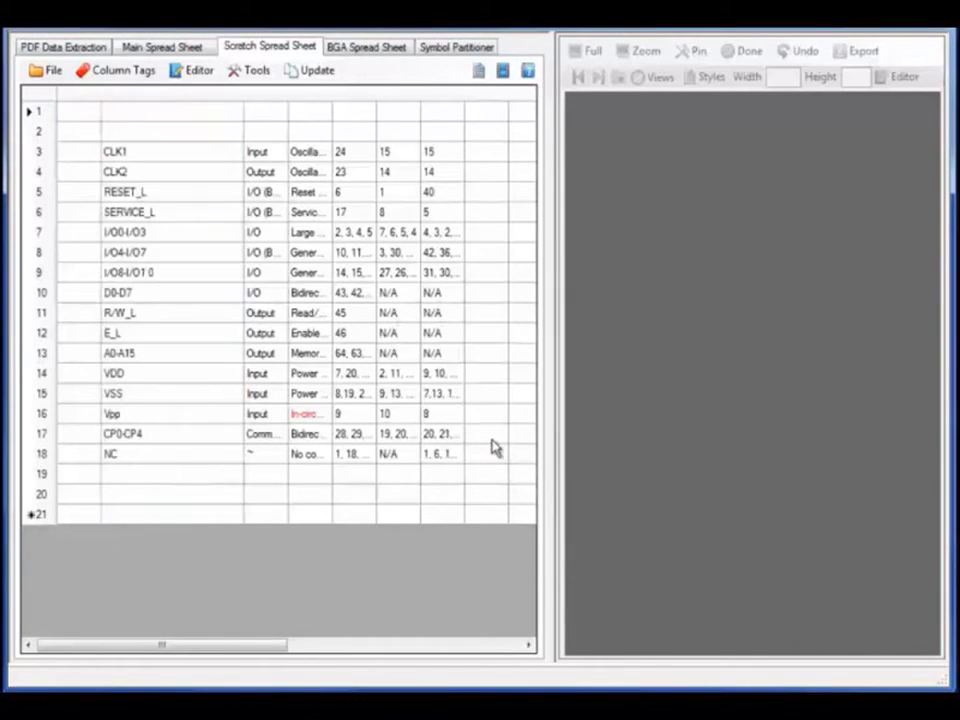
Tag the name, number and description columns as Pin Name, Number and Direction
click(111, 86)
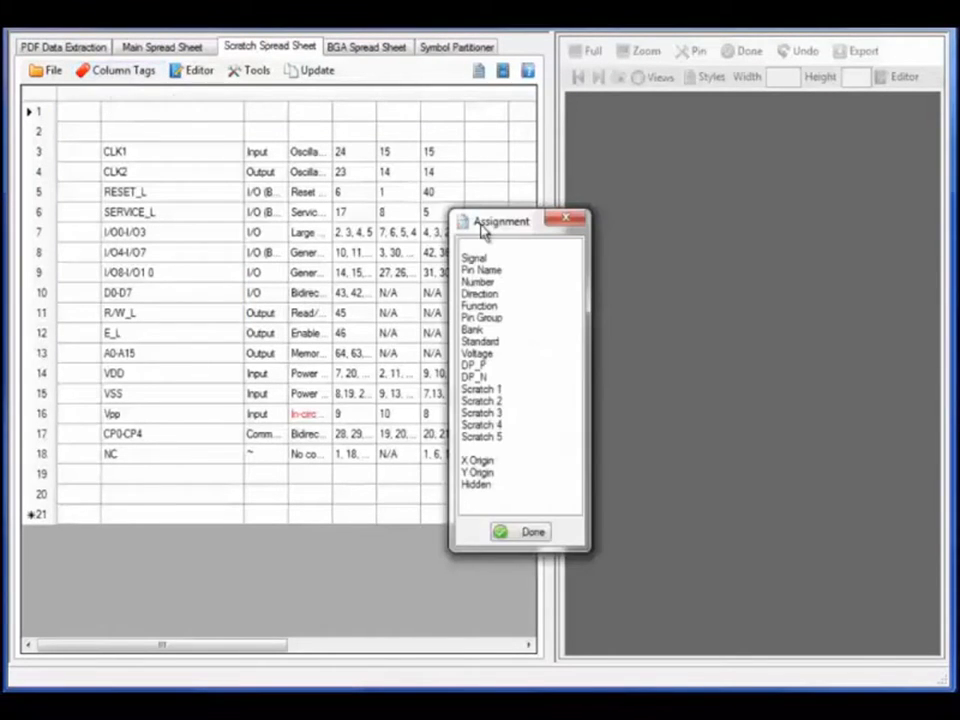
drag(482, 230, 659, 210)
click(660, 250)
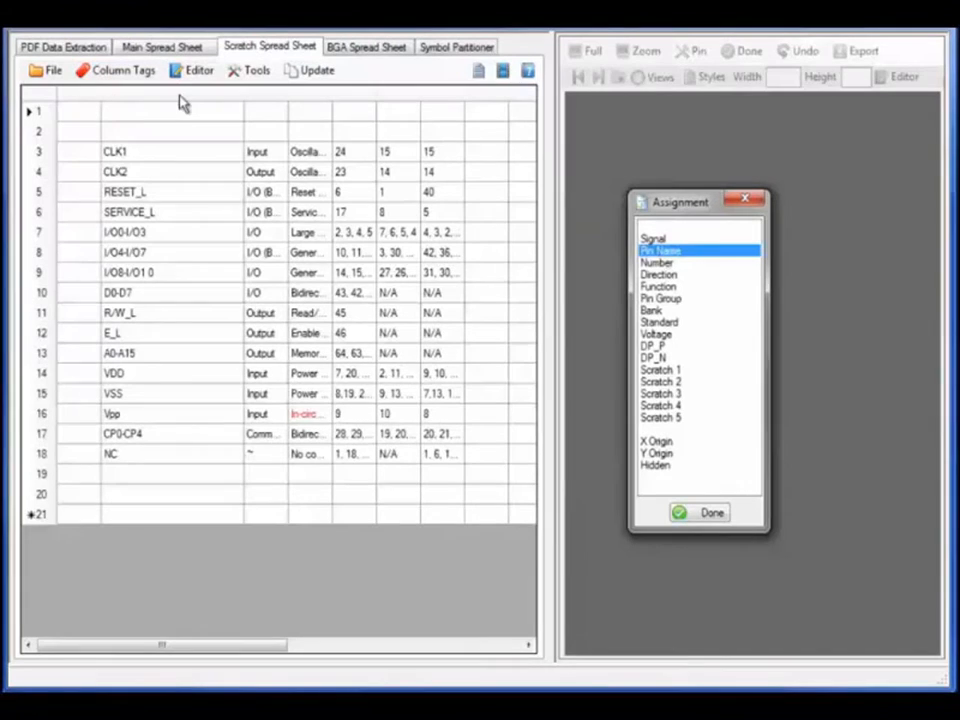
click(182, 102)
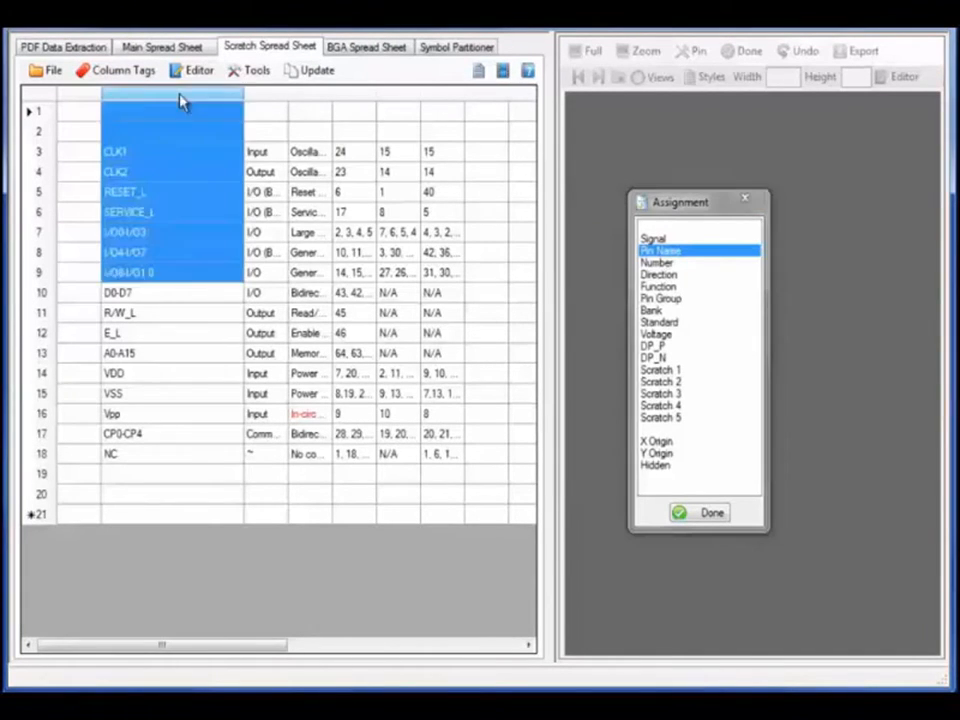
click(667, 263)
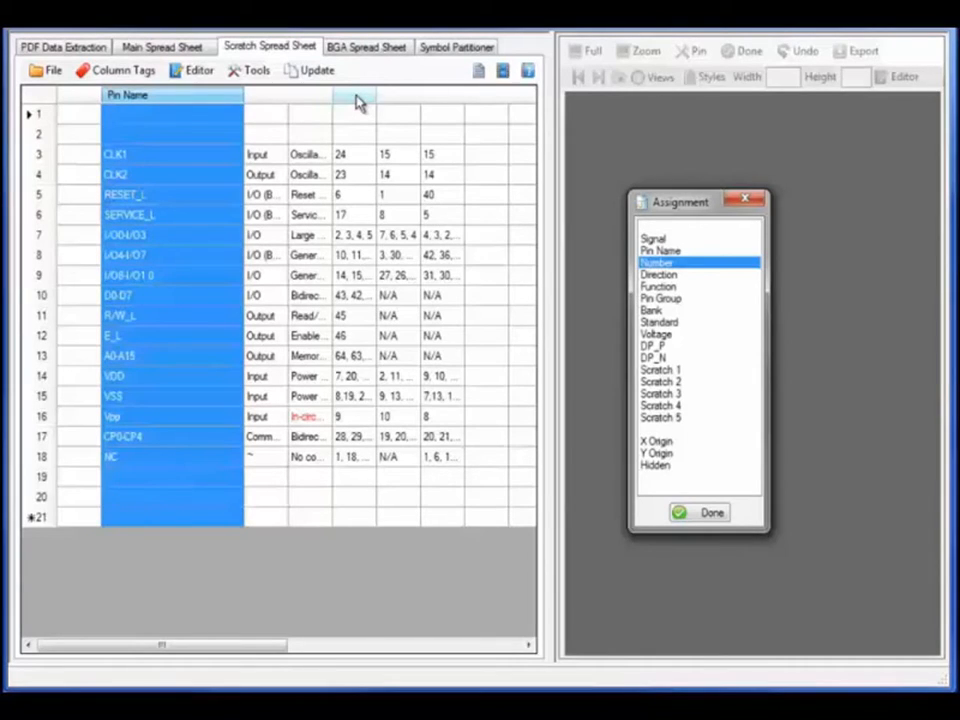
click(358, 101)
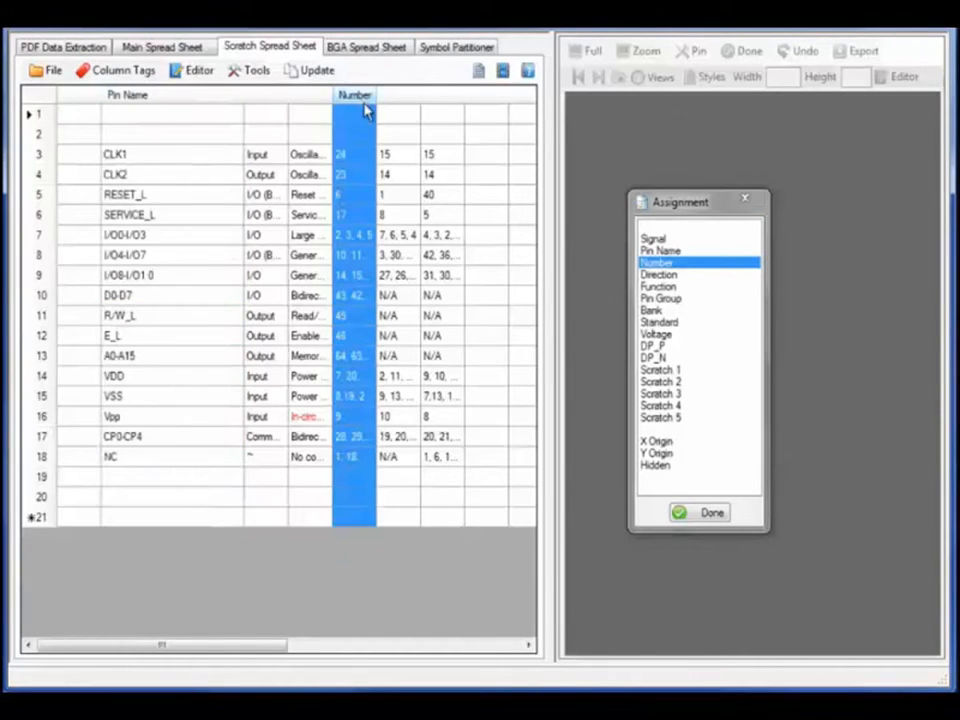
click(669, 279)
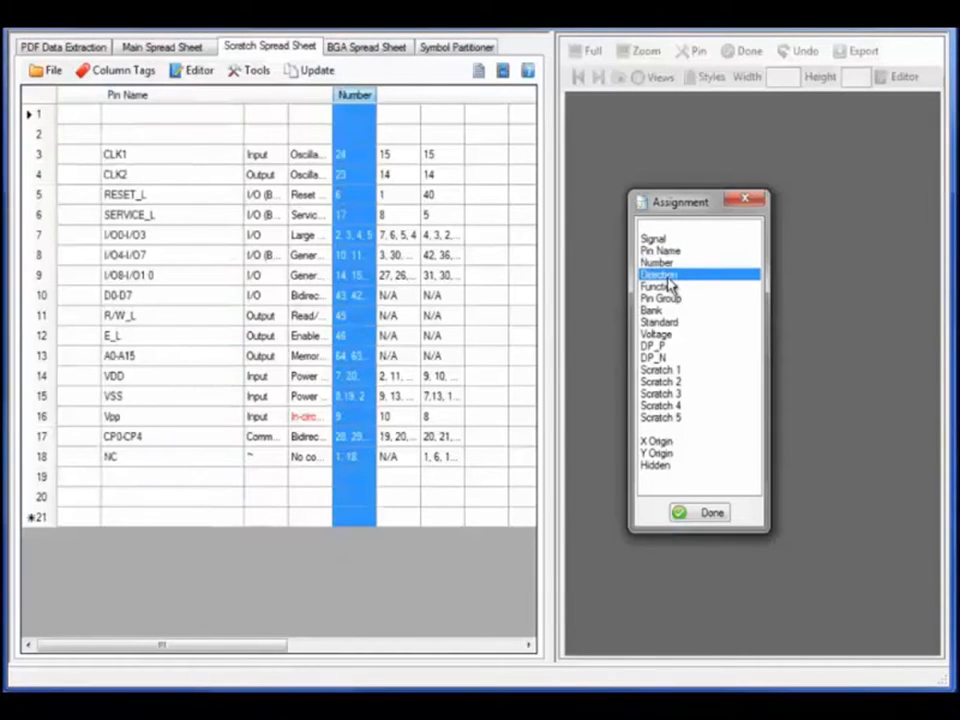
click(322, 99)
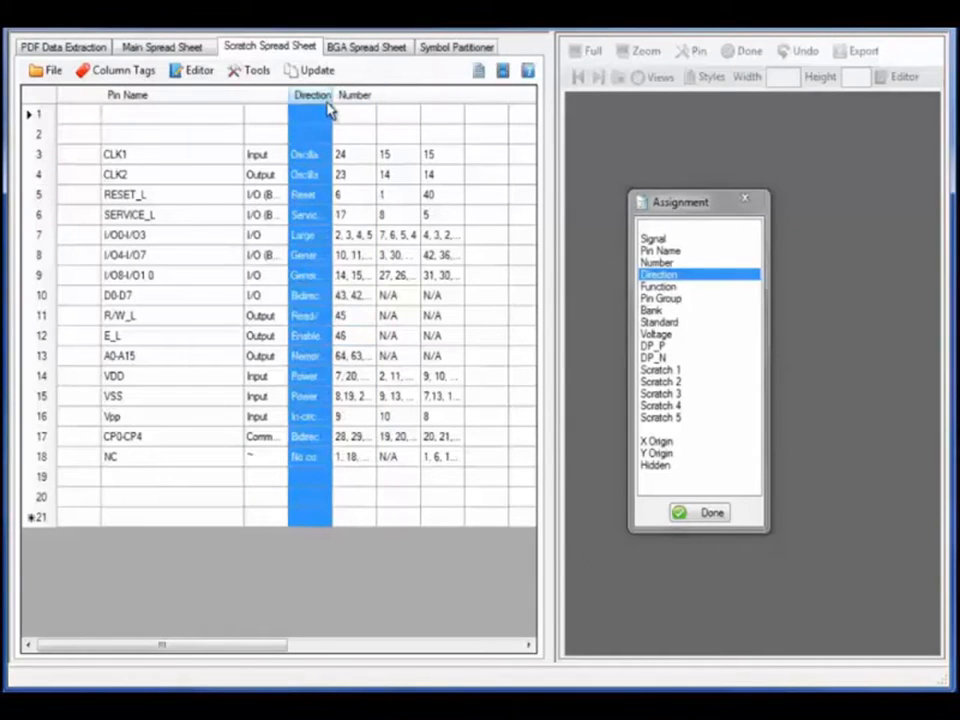
Copy the 21 tagged rows to the main spreadsheet
click(305, 71)
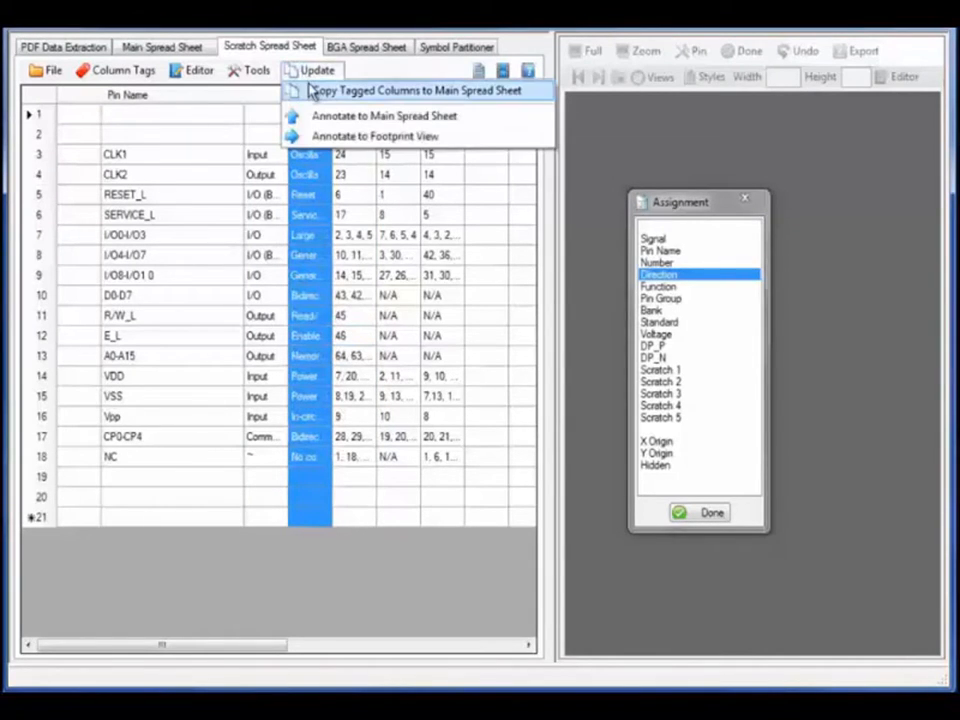
click(312, 91)
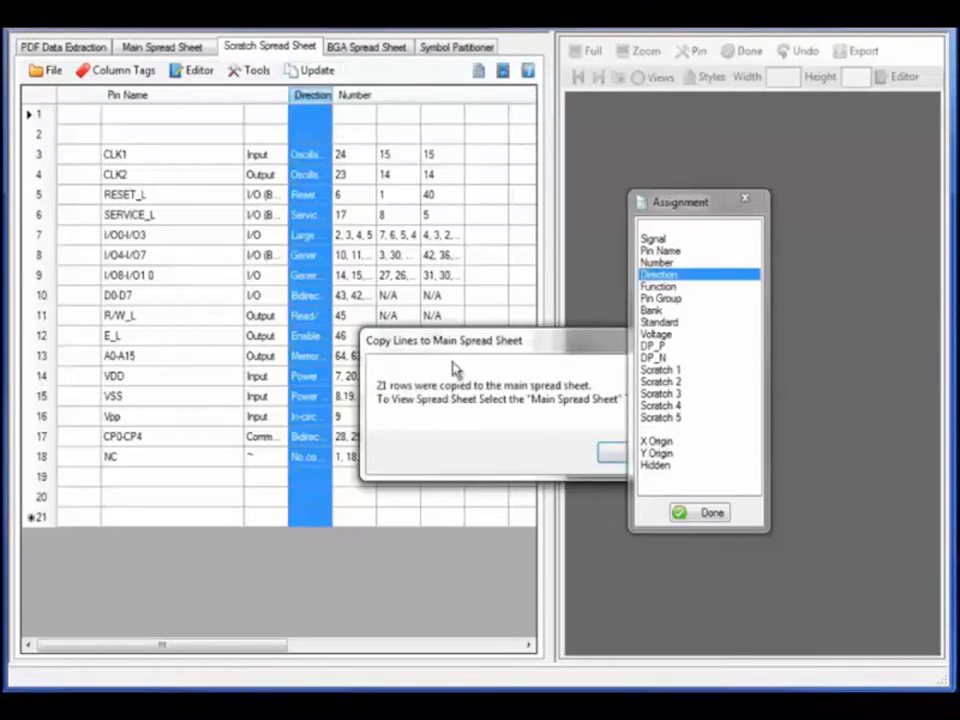
click(624, 457)
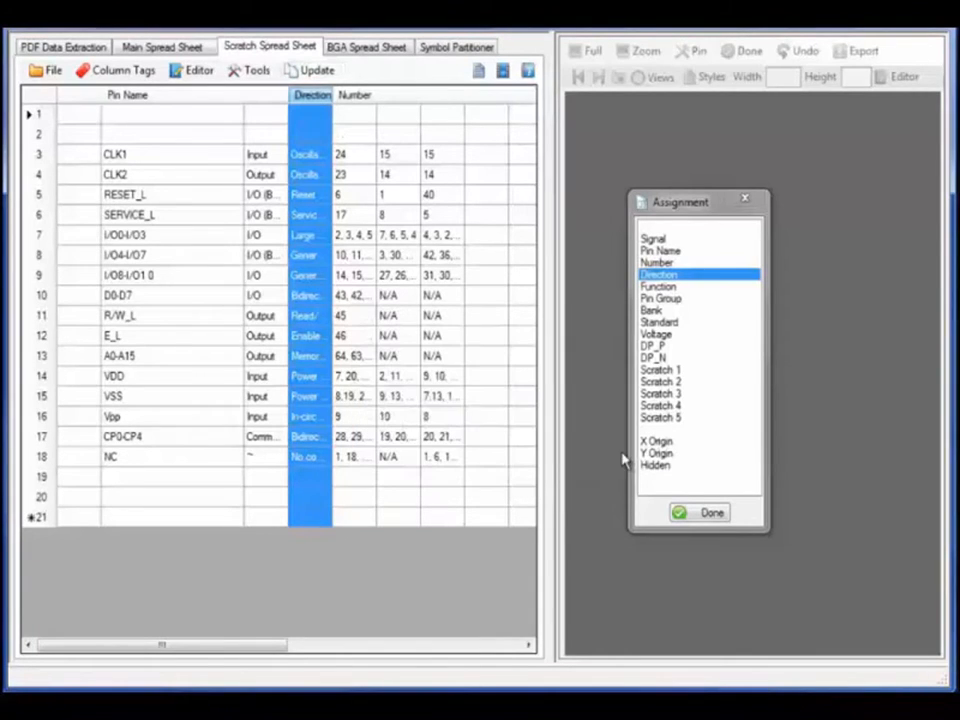
Show the main spreadsheet with widened Number and Direction columns
click(745, 202)
click(162, 46)
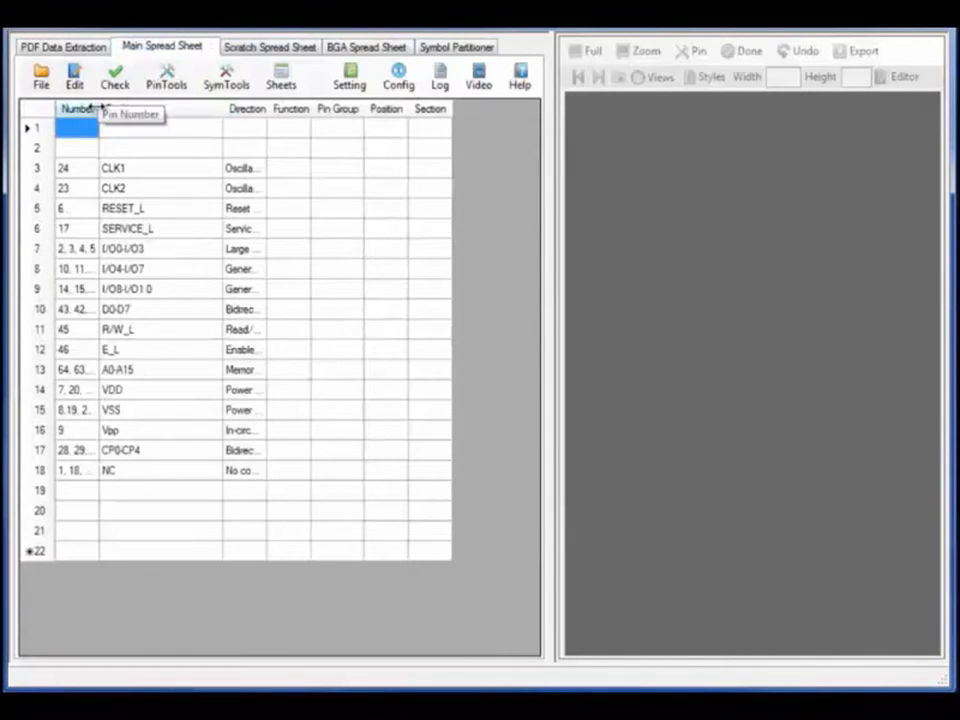
drag(99, 108, 190, 112)
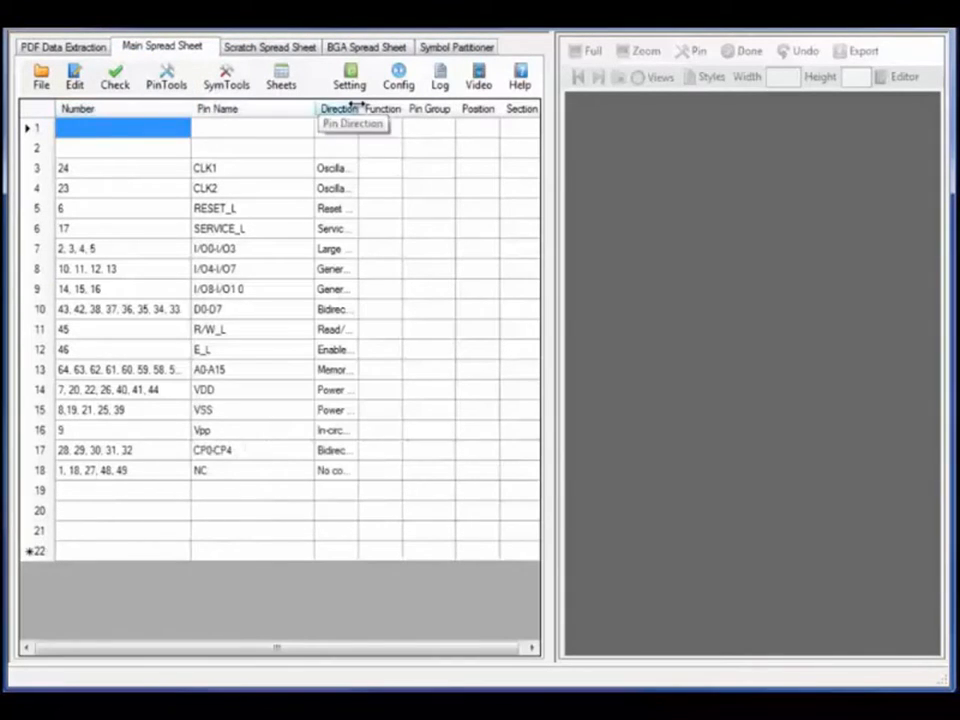
drag(357, 110, 490, 118)
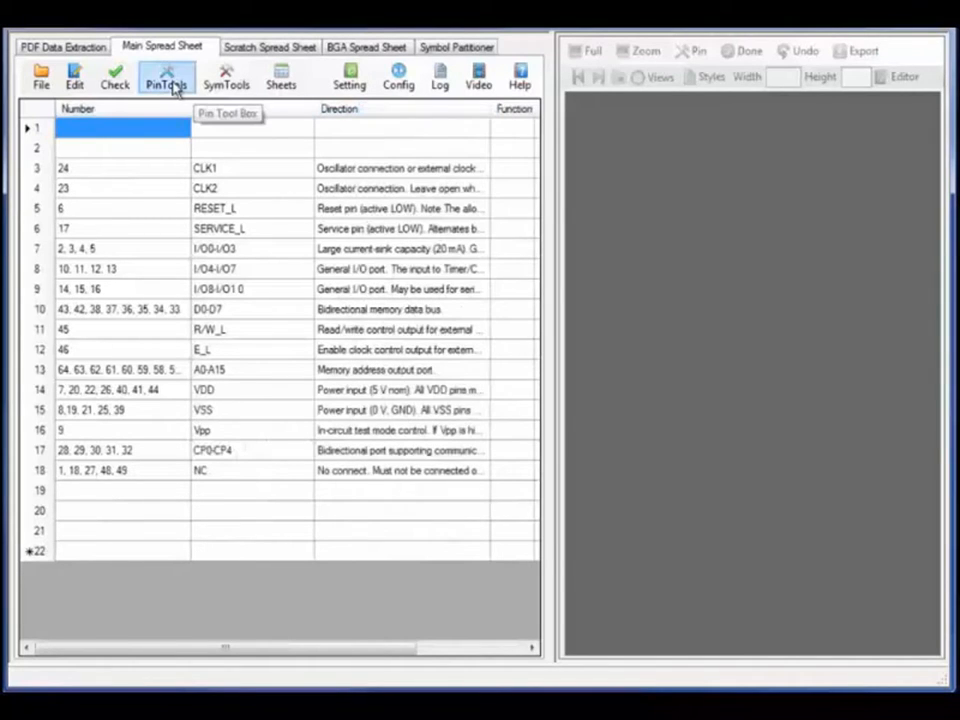
Derive Input/Bidir/Output codes from the descriptions and check the sheet, expanding to 64 pins
click(175, 88)
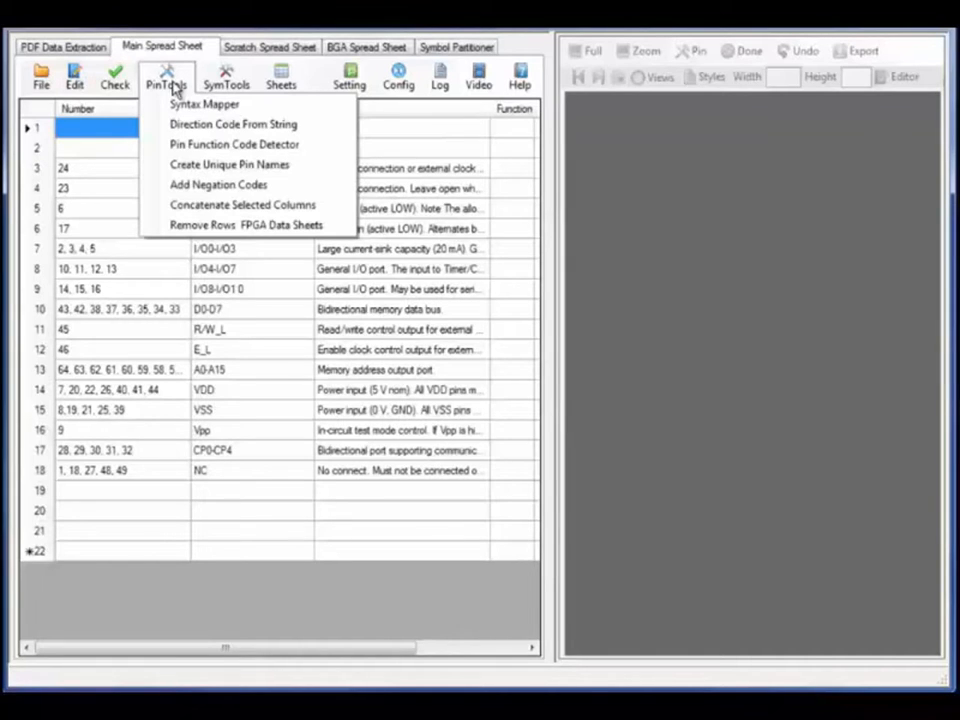
click(212, 125)
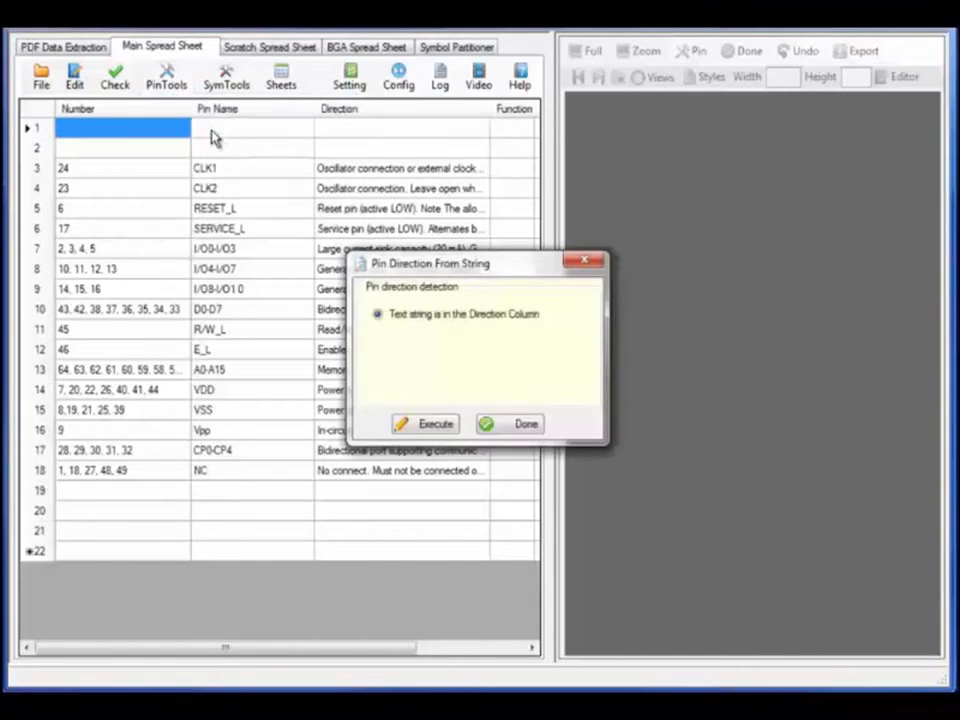
click(404, 424)
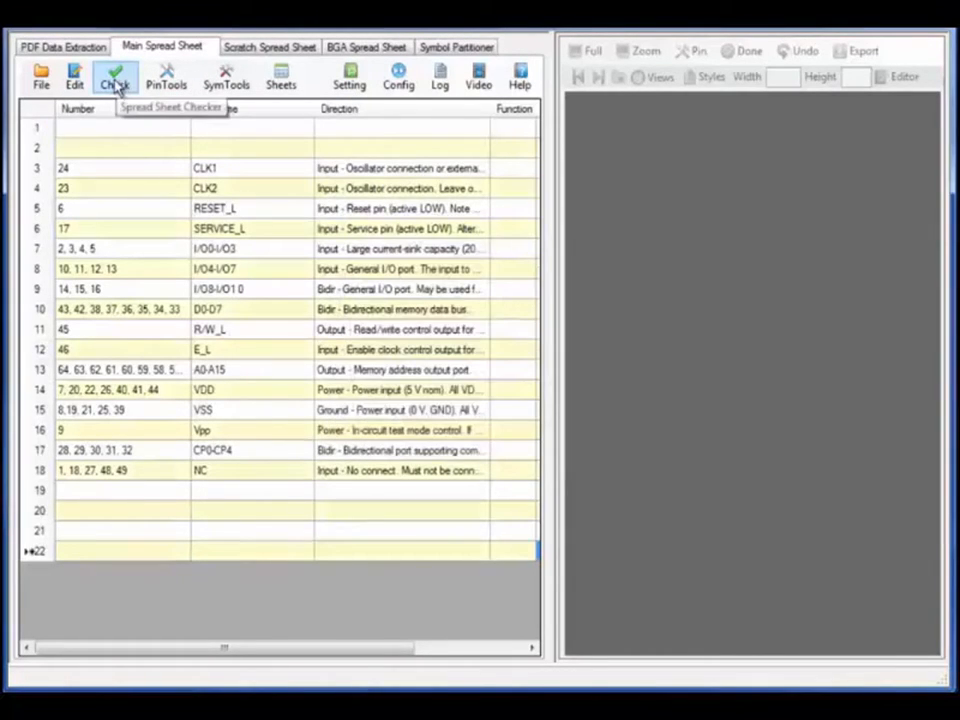
click(115, 82)
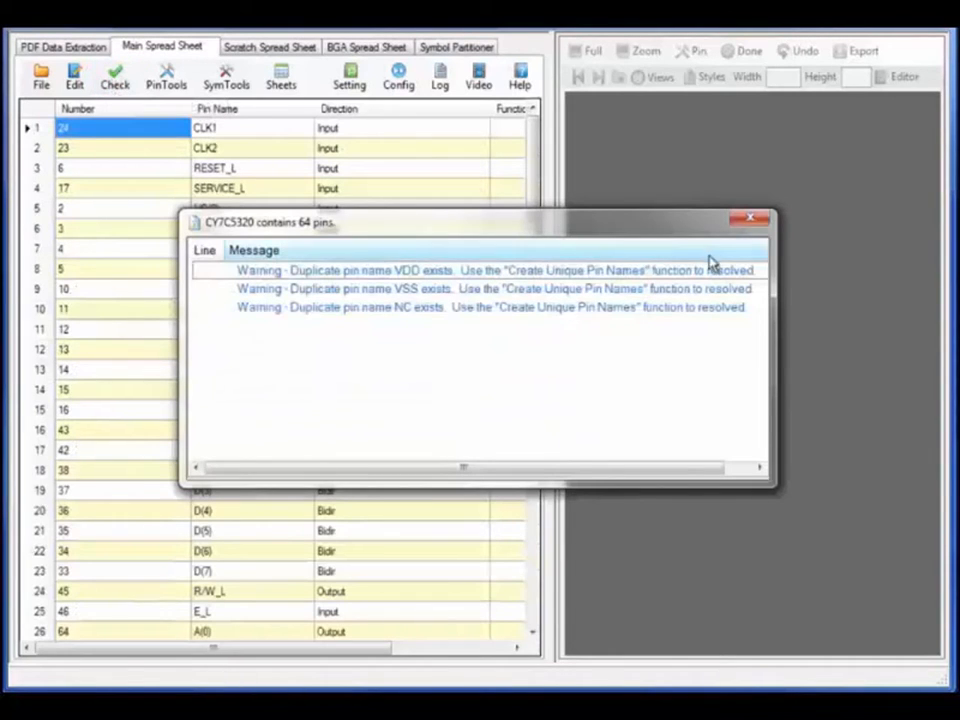
click(752, 220)
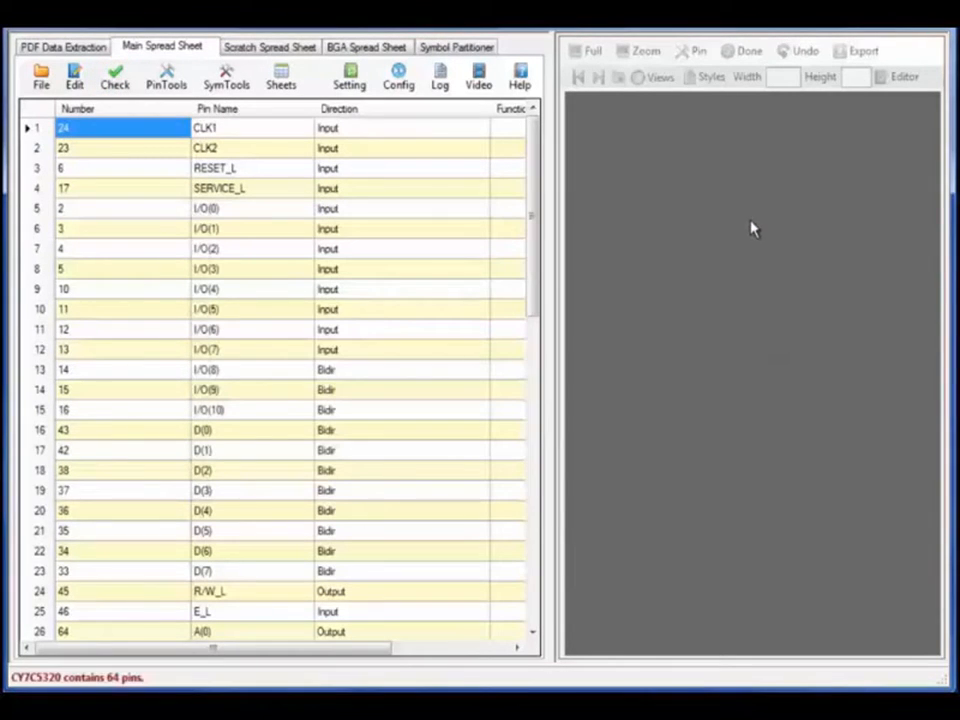
Mark CLK1 and CLK2 as Clock and trailing-_L pins as Negative, dropping the suffix
click(178, 87)
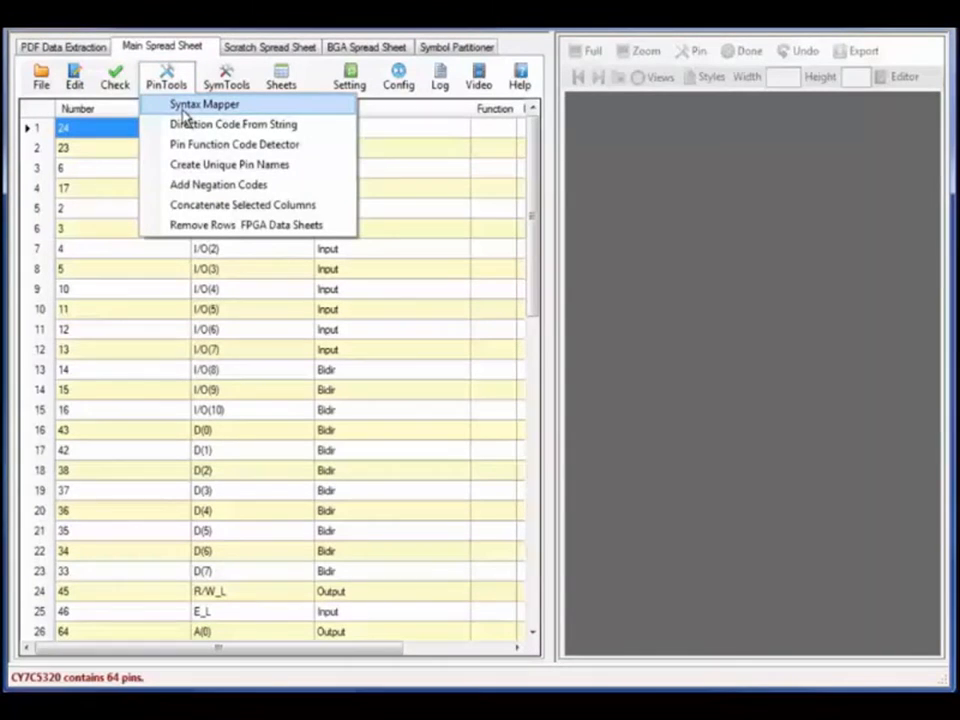
click(190, 150)
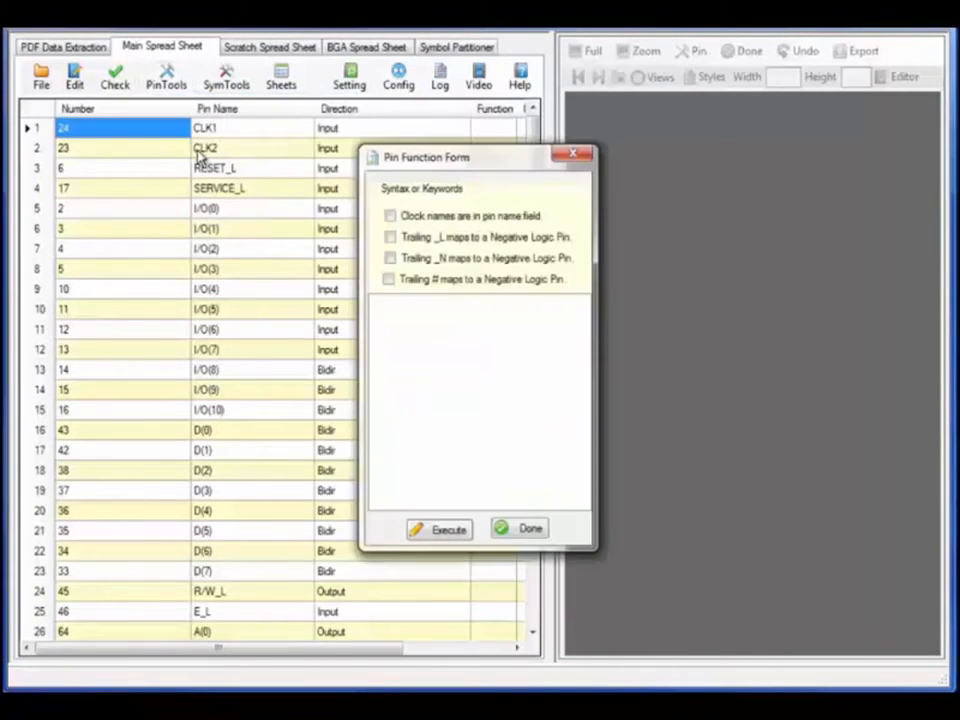
click(390, 215)
click(390, 237)
click(434, 536)
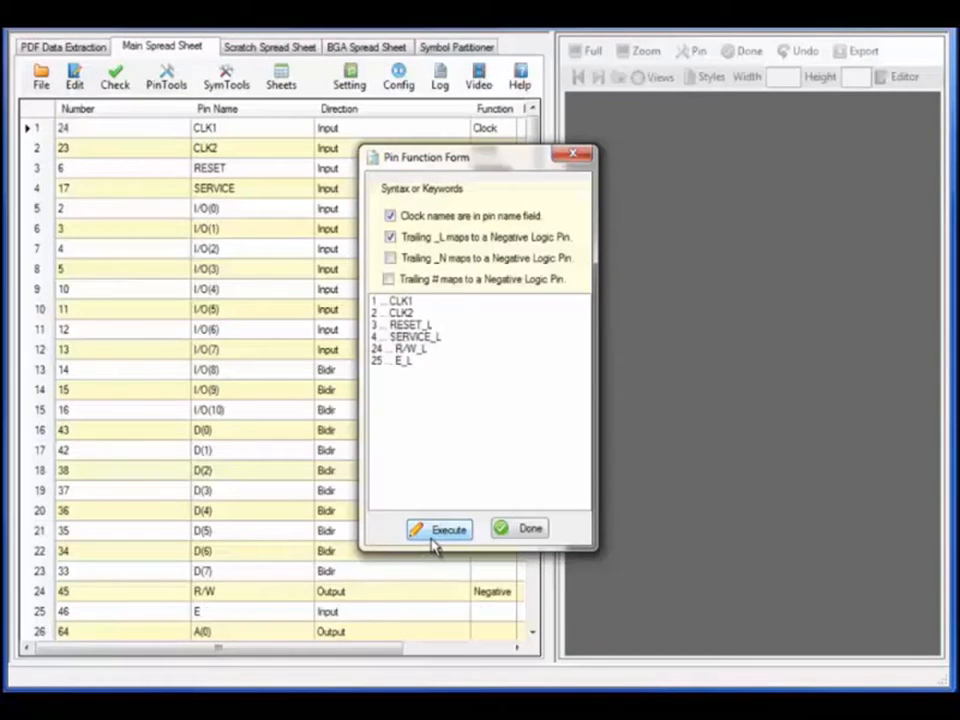
click(530, 530)
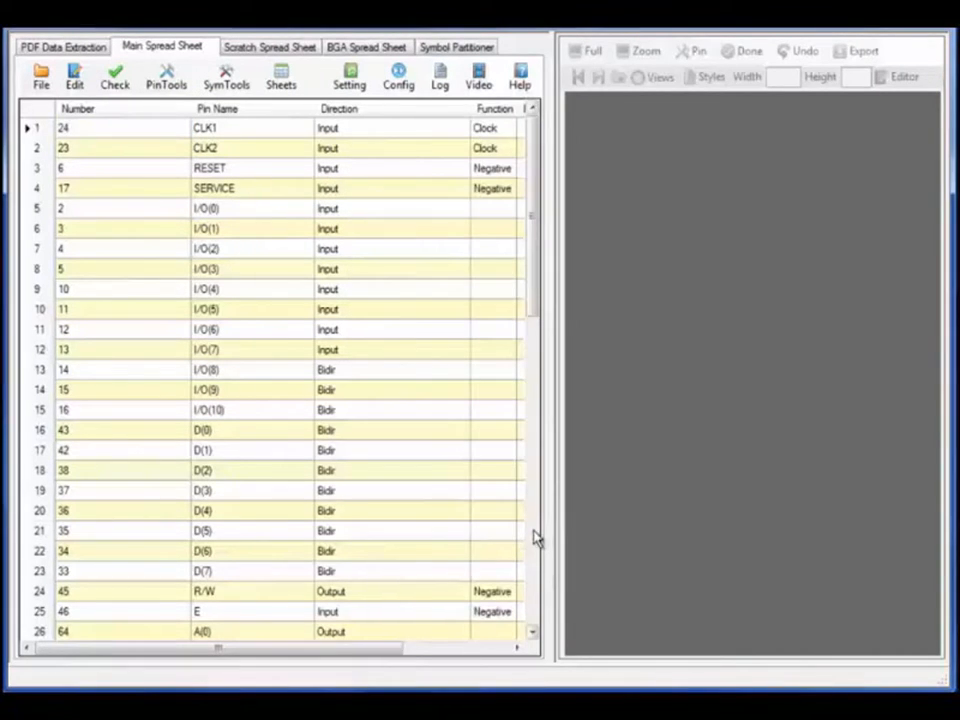
Run Create Unique Pin Names without checking the sheet first, then close it
click(168, 76)
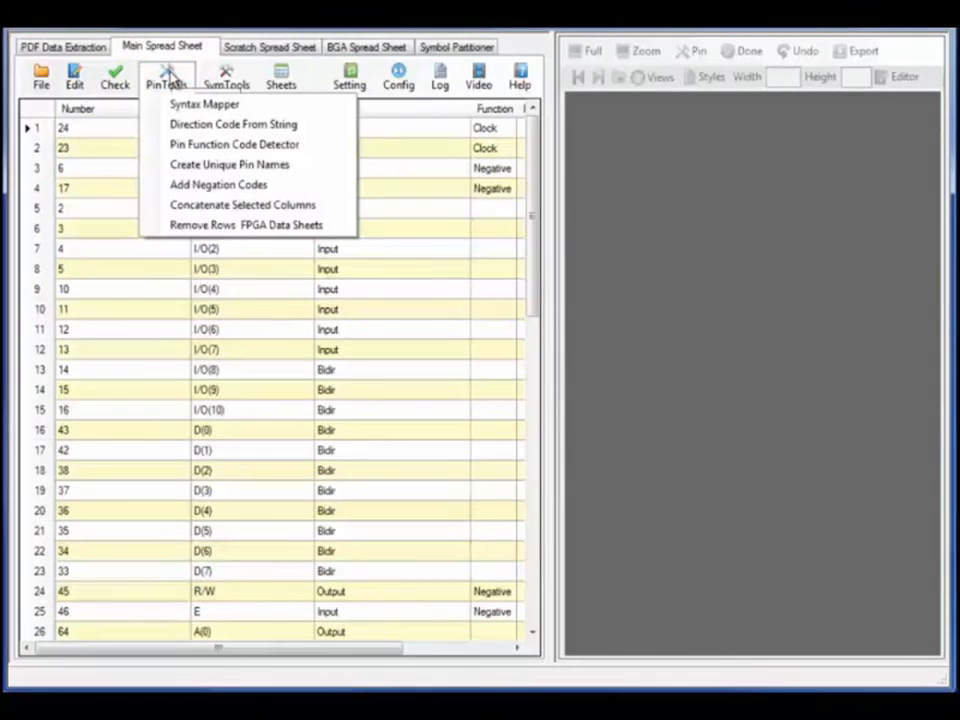
click(196, 166)
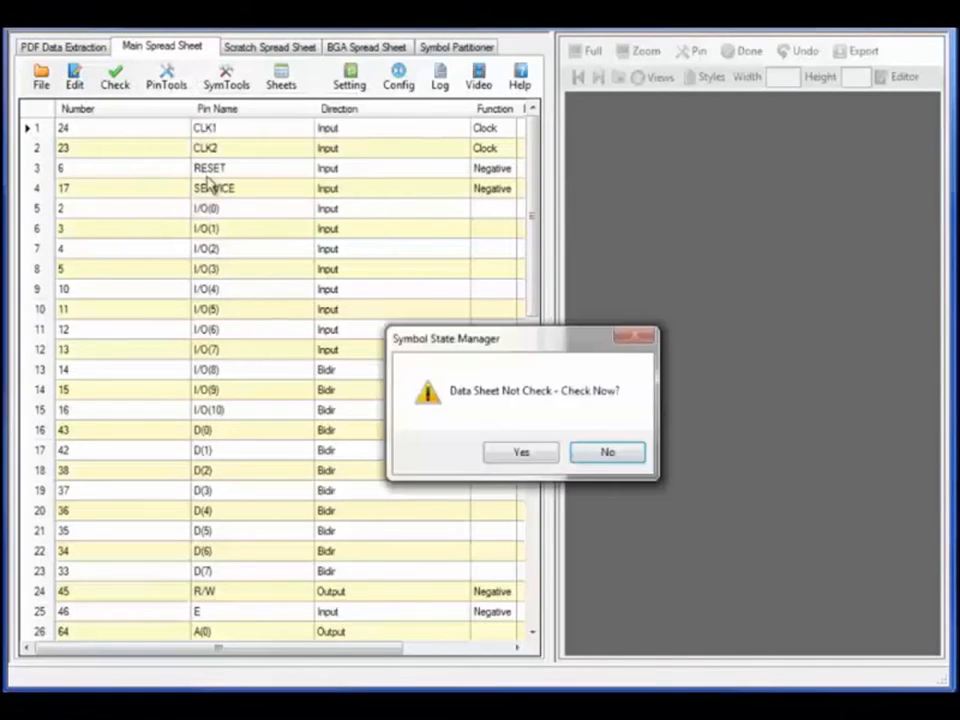
click(519, 452)
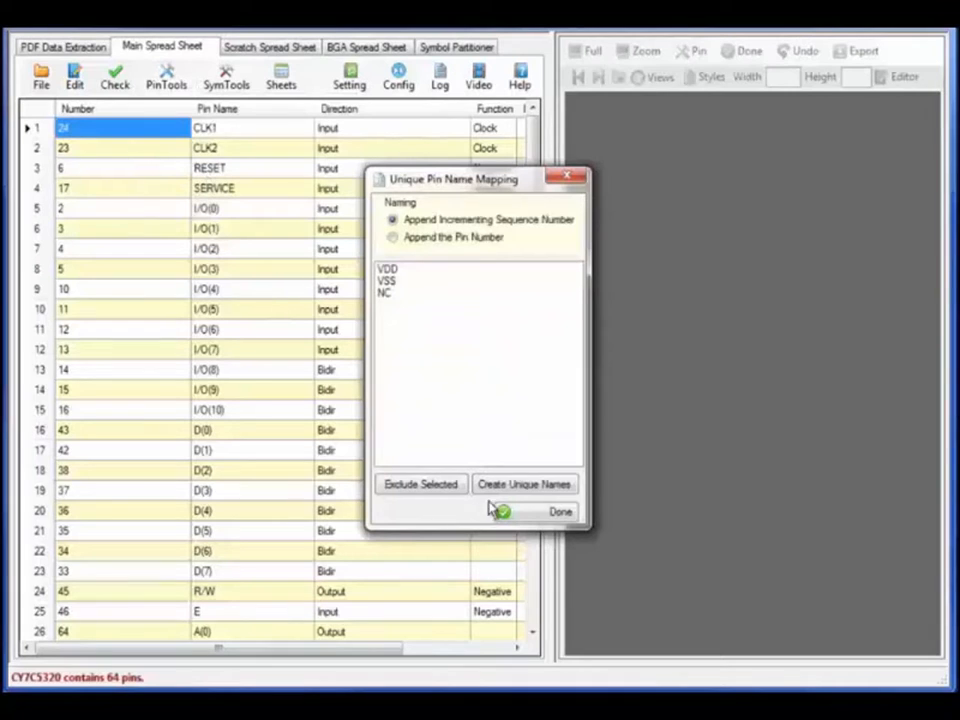
click(560, 487)
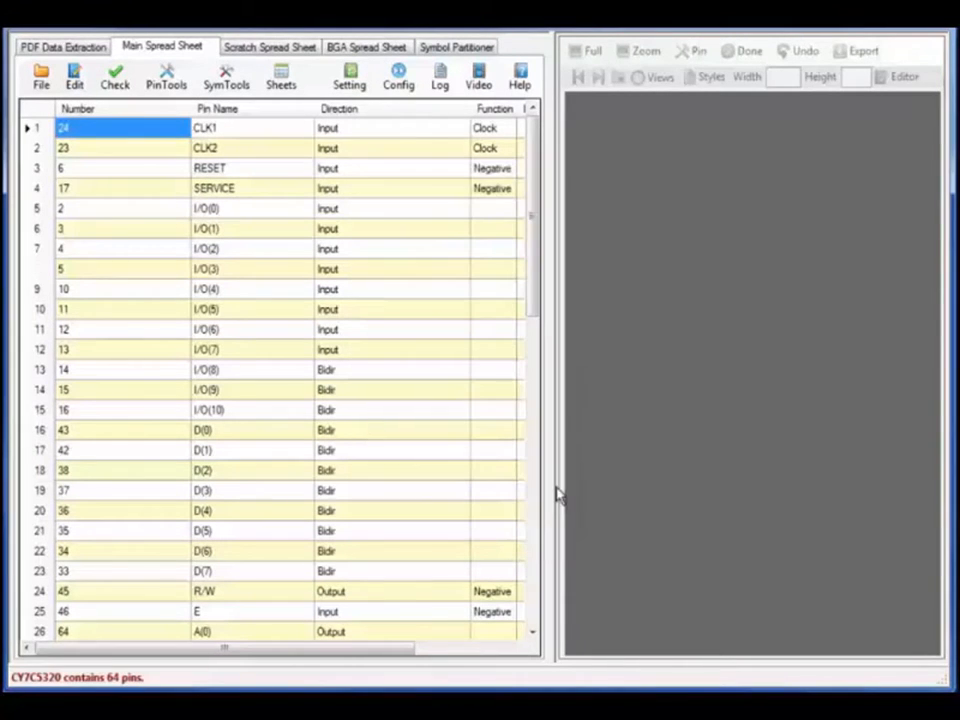
Cut the CLK1 and CLK2 rows and recheck the sheet to 62 error-free pins
click(124, 88)
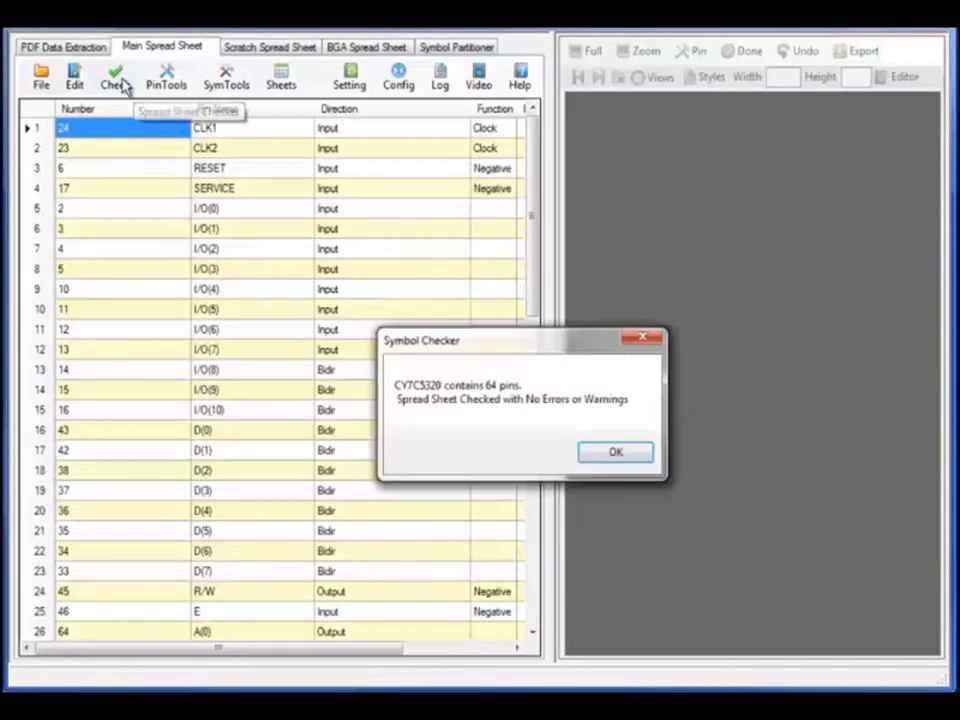
click(616, 455)
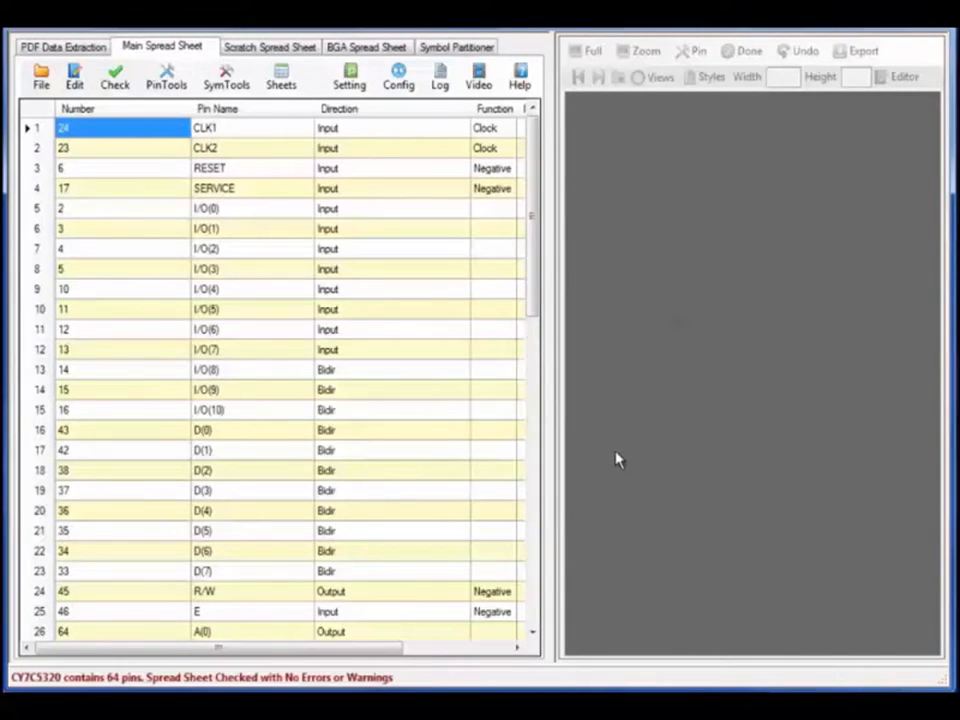
drag(100, 137, 490, 152)
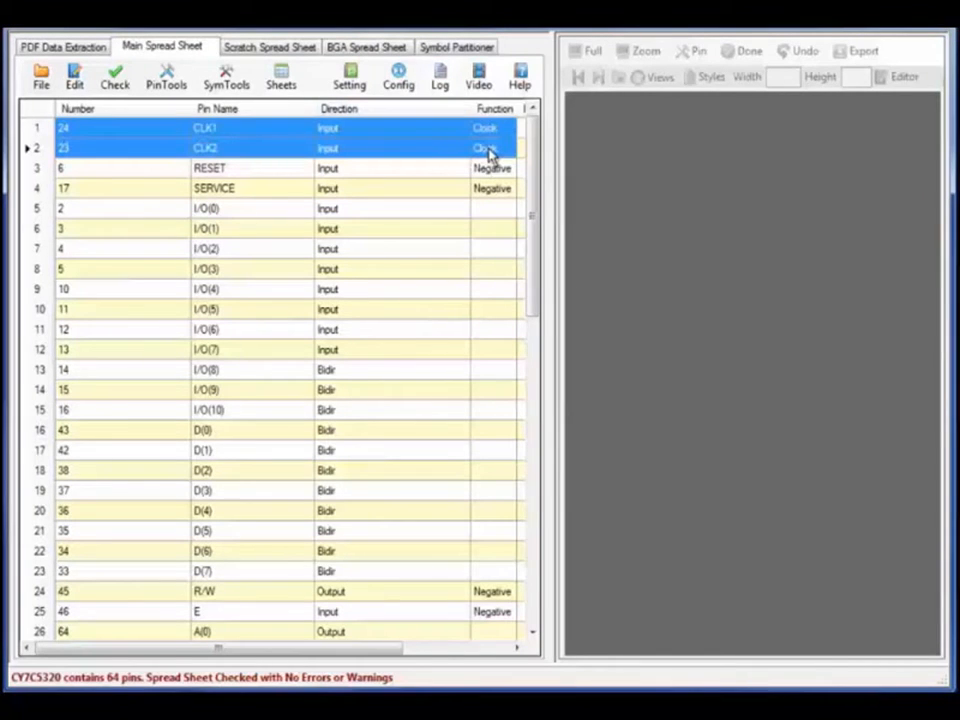
right_click(490, 150)
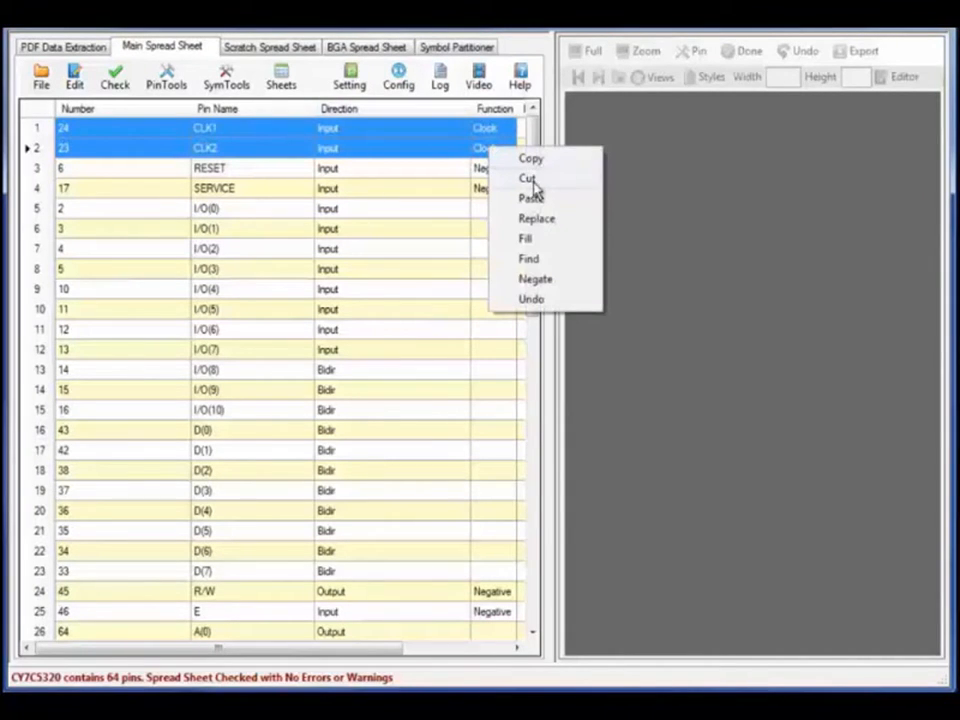
click(532, 178)
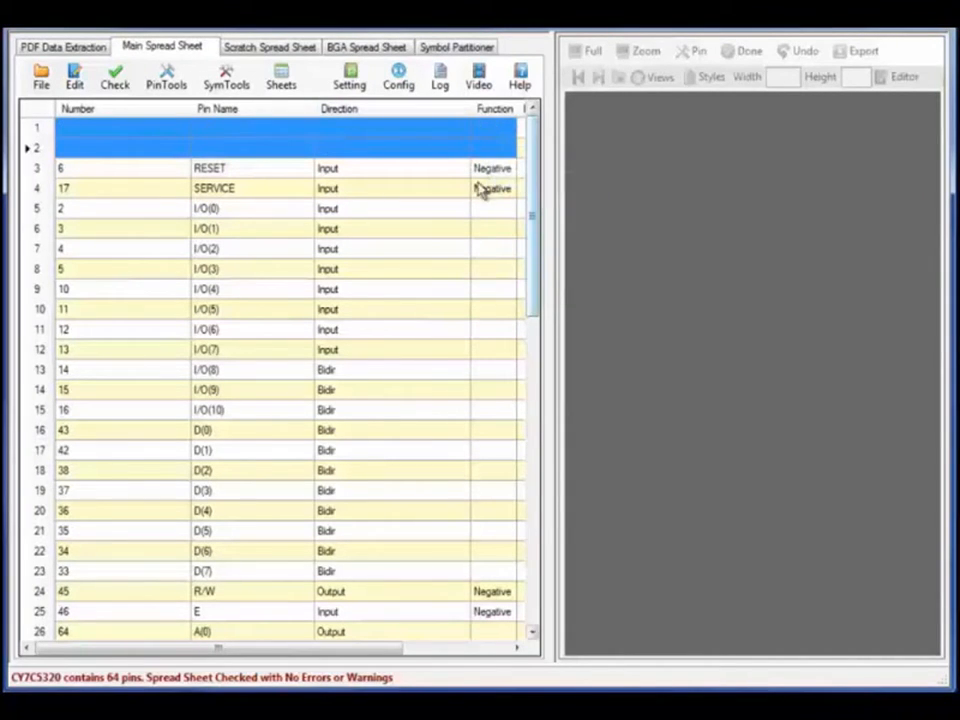
click(117, 84)
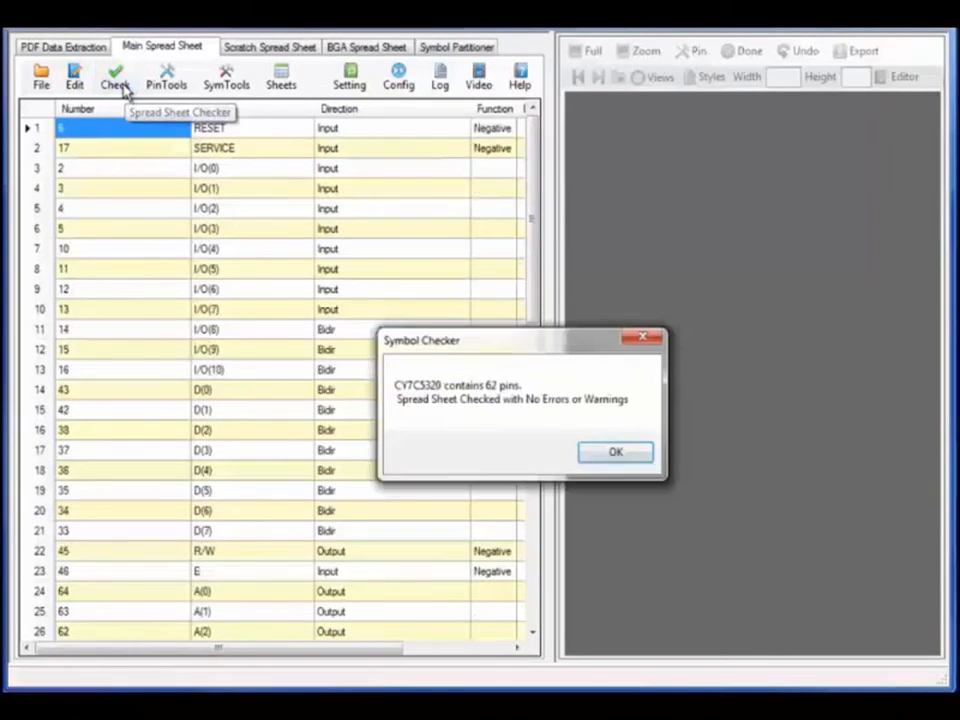
click(608, 455)
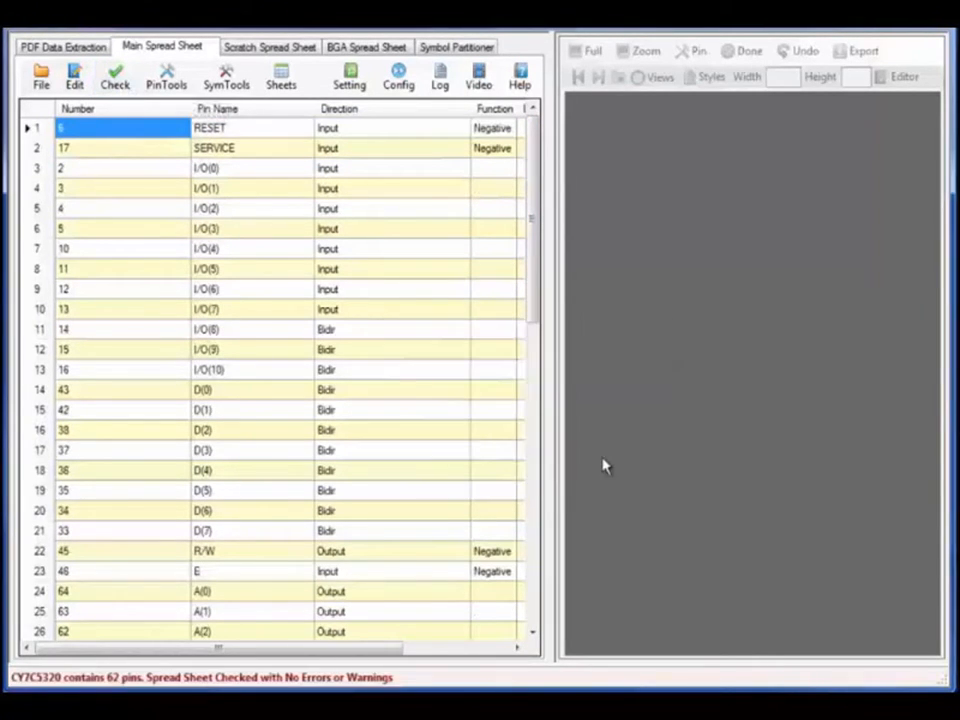
Switch the configuration to Footprint Builder and bring up the Calculators
click(402, 90)
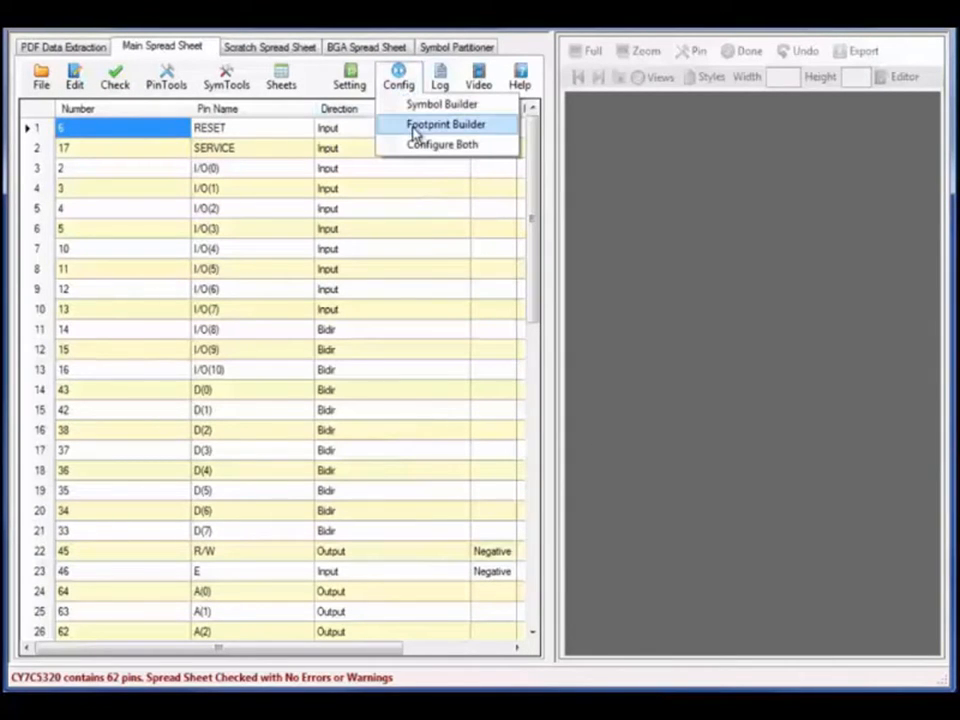
click(416, 128)
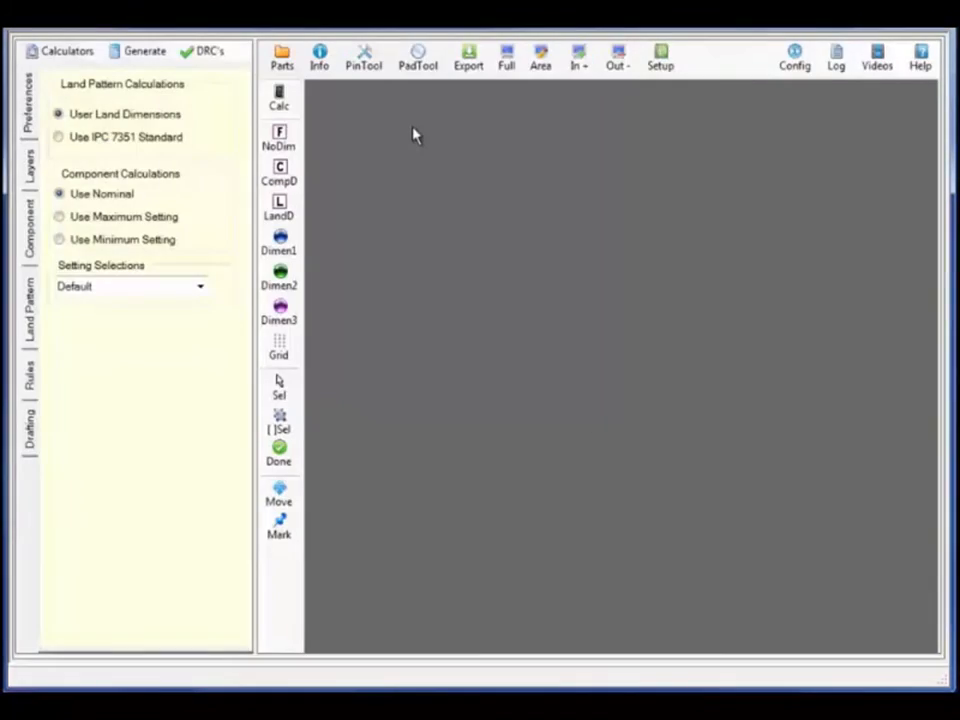
click(68, 52)
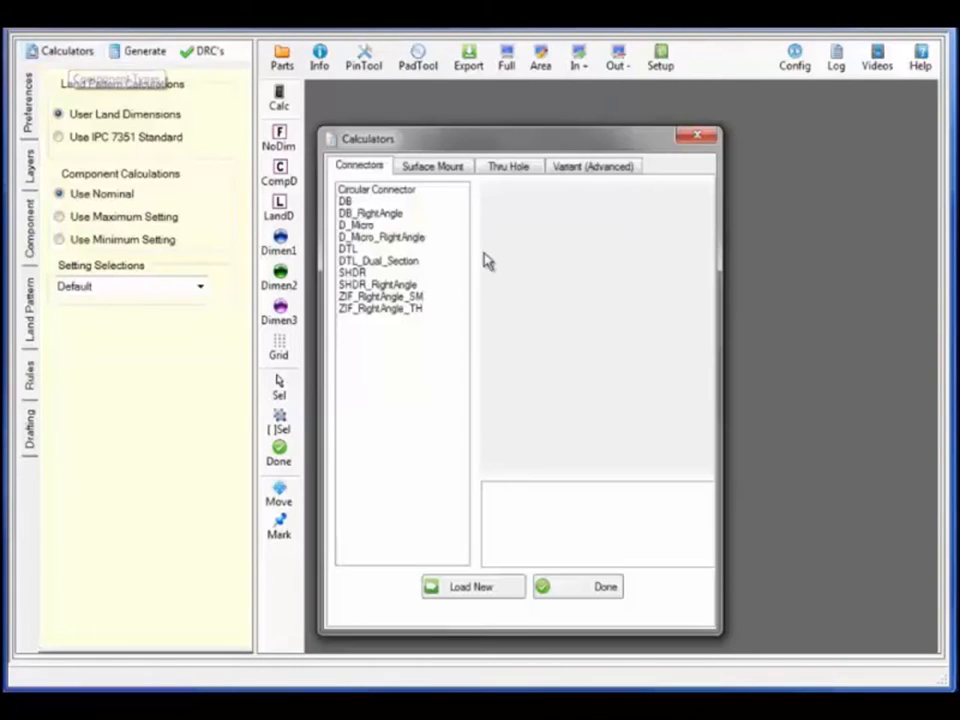
Preview connectors Circular through ZIF_RightAngle_SM, then show the surface-mount calculators
click(405, 192)
click(366, 203)
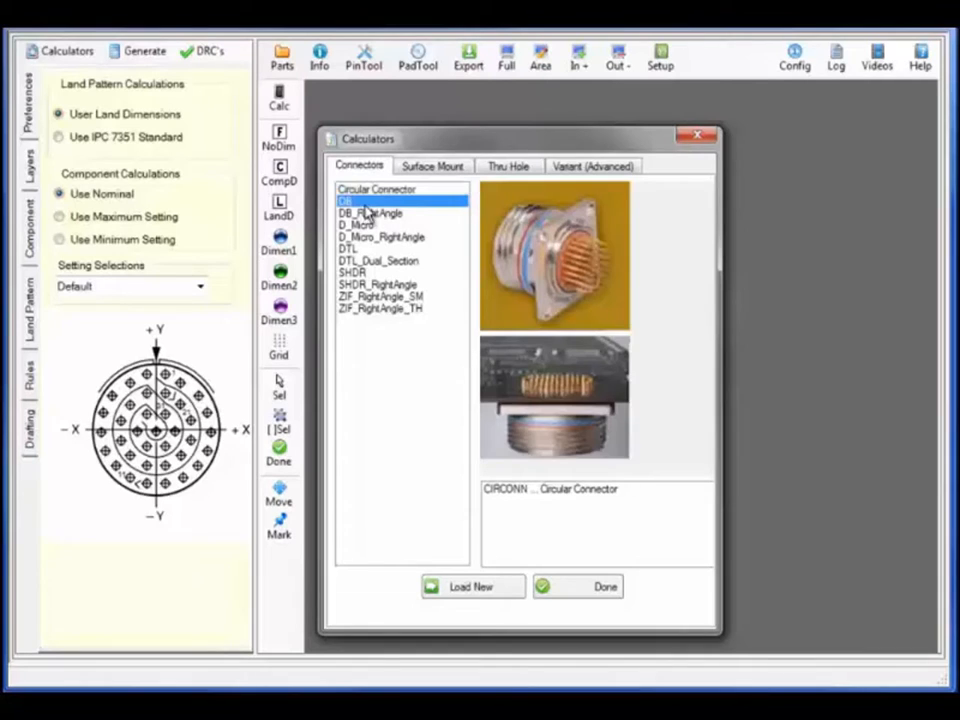
click(366, 225)
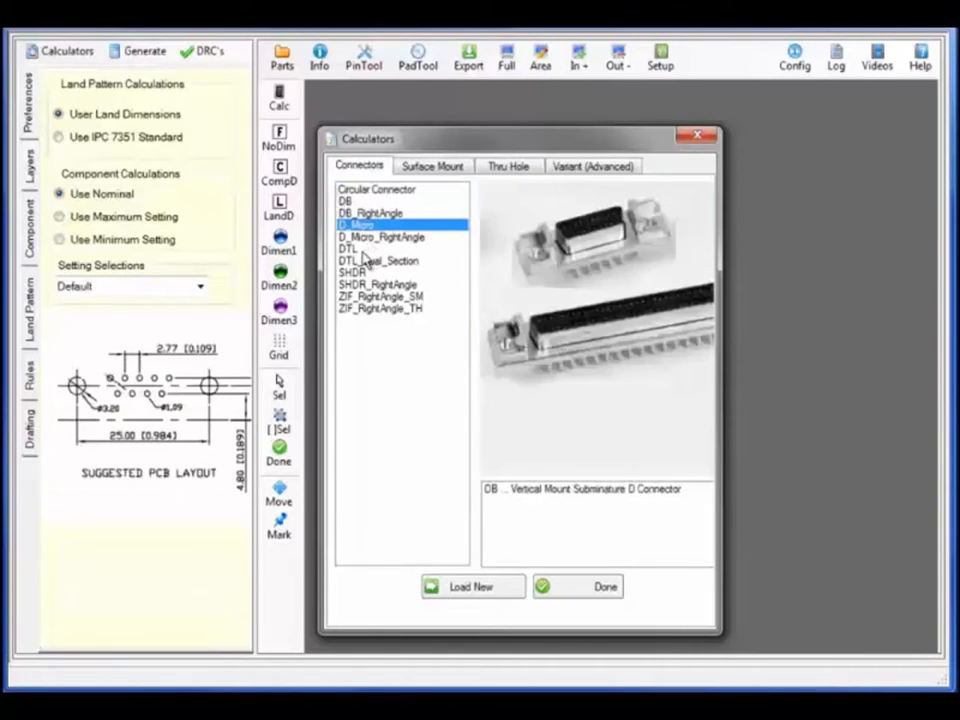
click(362, 250)
click(355, 273)
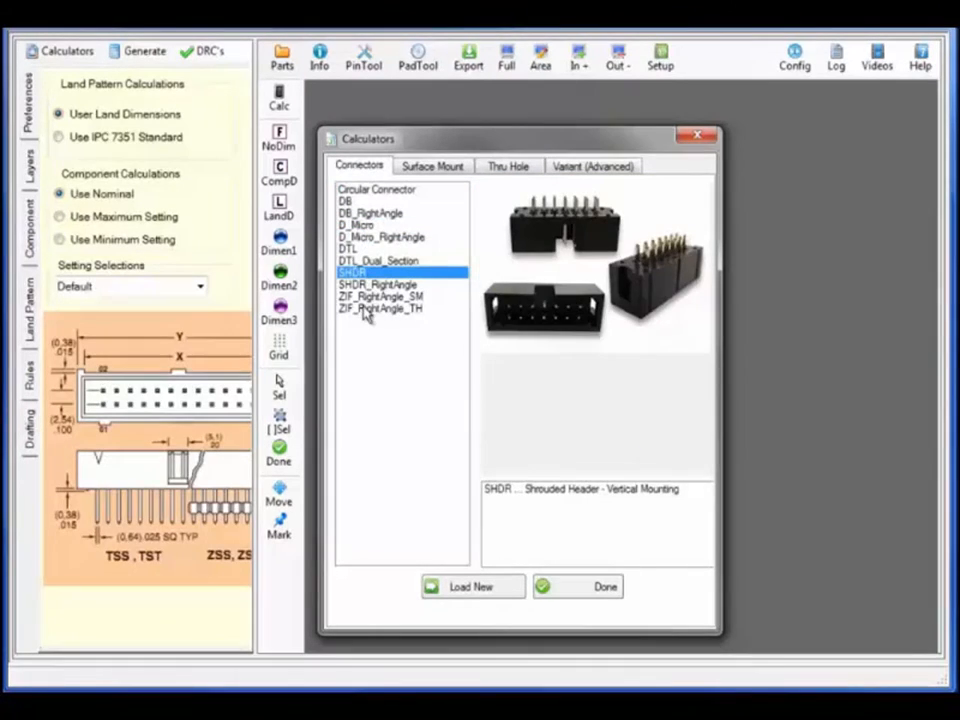
click(370, 297)
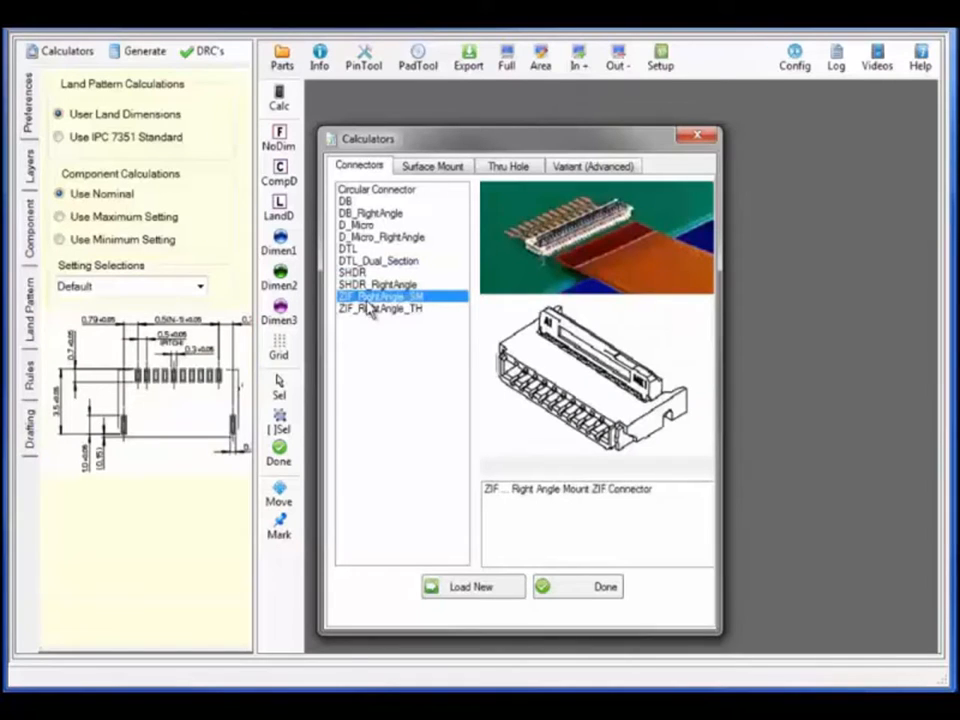
click(438, 168)
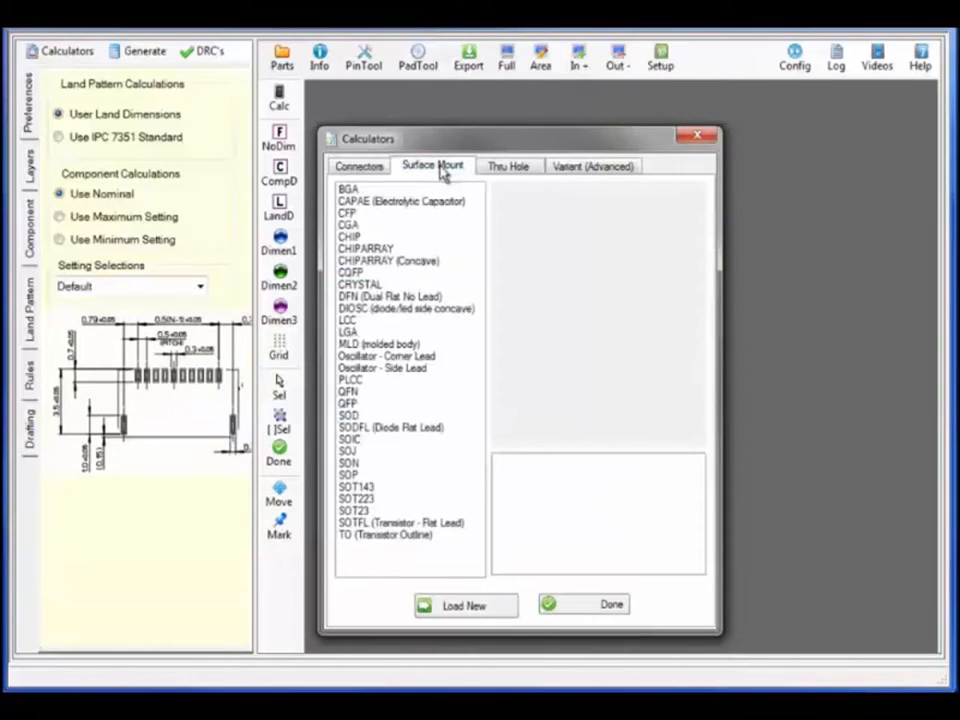
Preview surface-mount packages CAPAE, CFP, CGA, CHIP, CRYSTAL, CQFP, DFN, LCC, LGA, MLD and the oscillator
click(360, 201)
click(358, 214)
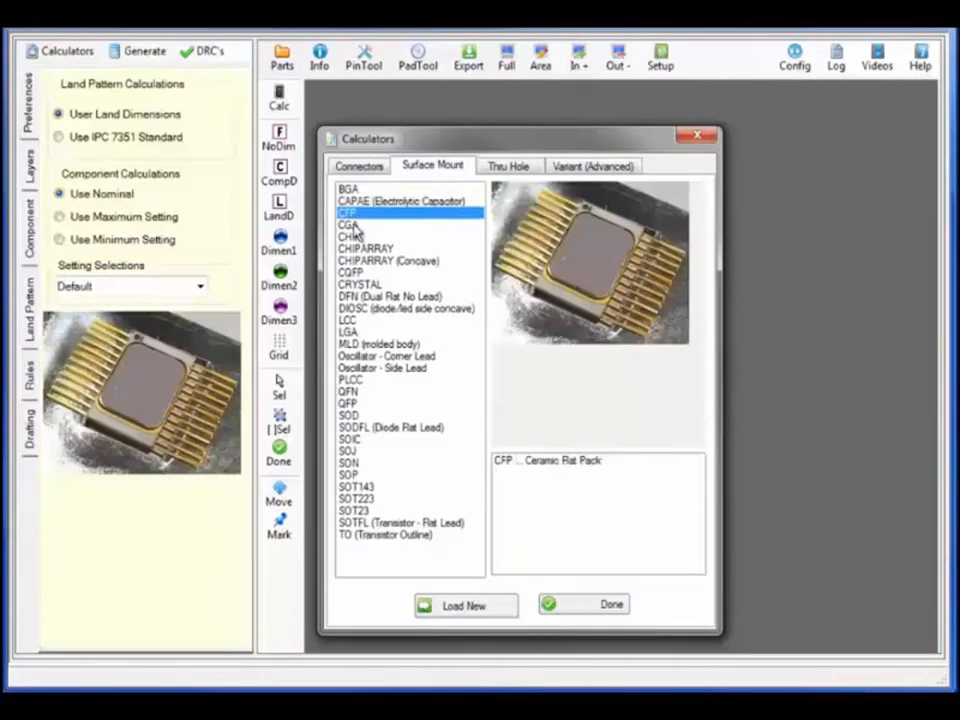
click(355, 225)
click(352, 237)
click(358, 261)
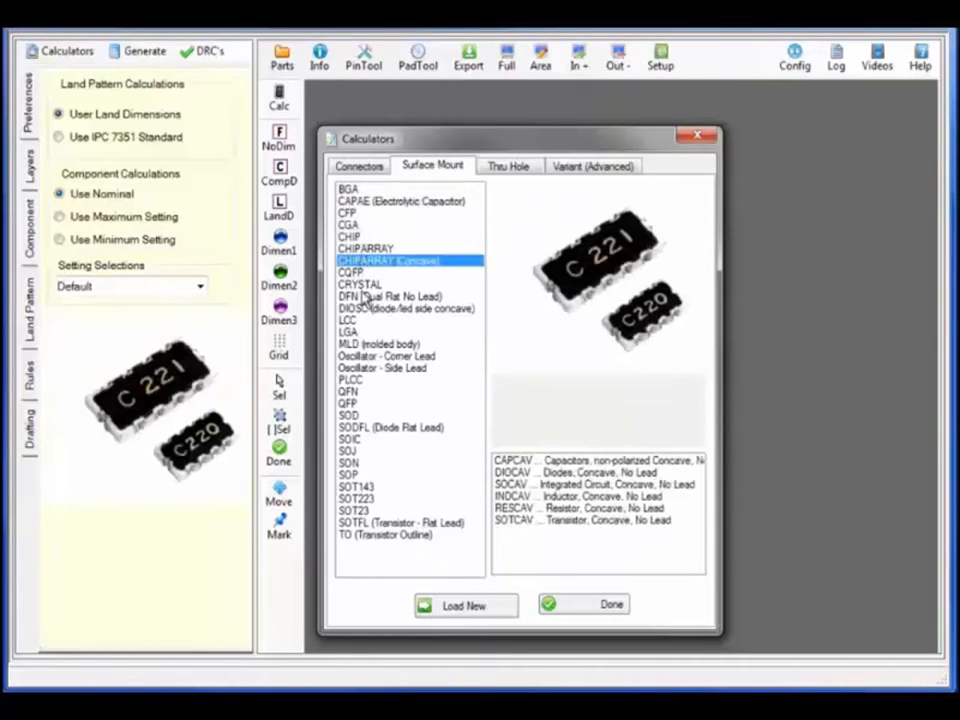
click(361, 285)
click(356, 273)
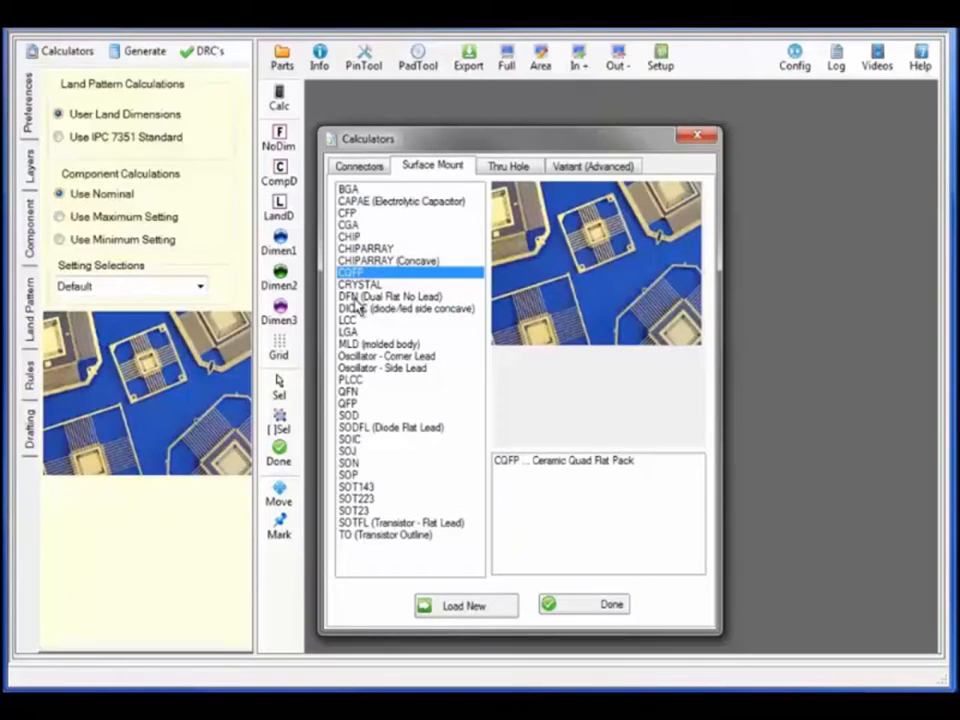
click(357, 297)
click(356, 310)
click(354, 321)
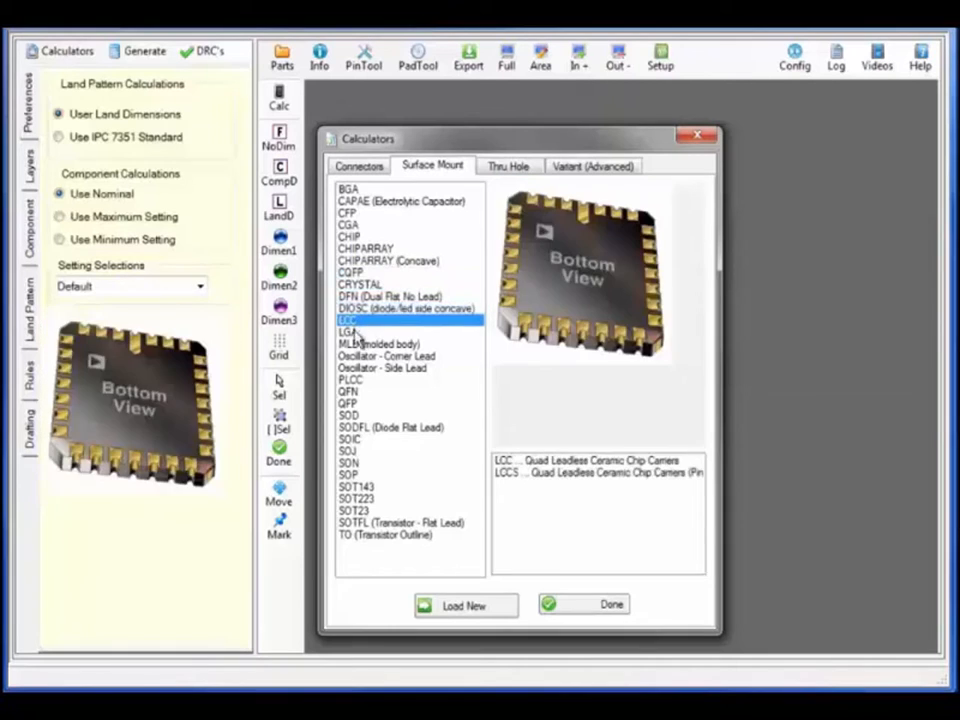
click(354, 333)
click(355, 343)
click(357, 357)
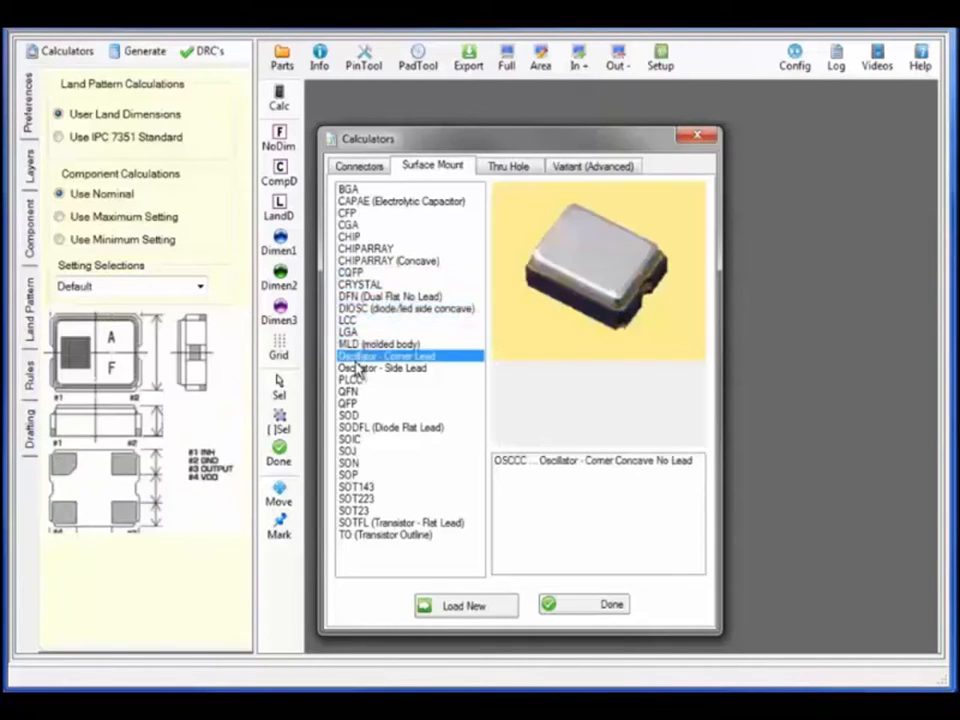
Preview PLCC, QFN, QFP, SOD, SOIC, SOJ, SON, SOP, SOT types and TO, then list through-hole packages
click(352, 380)
click(350, 392)
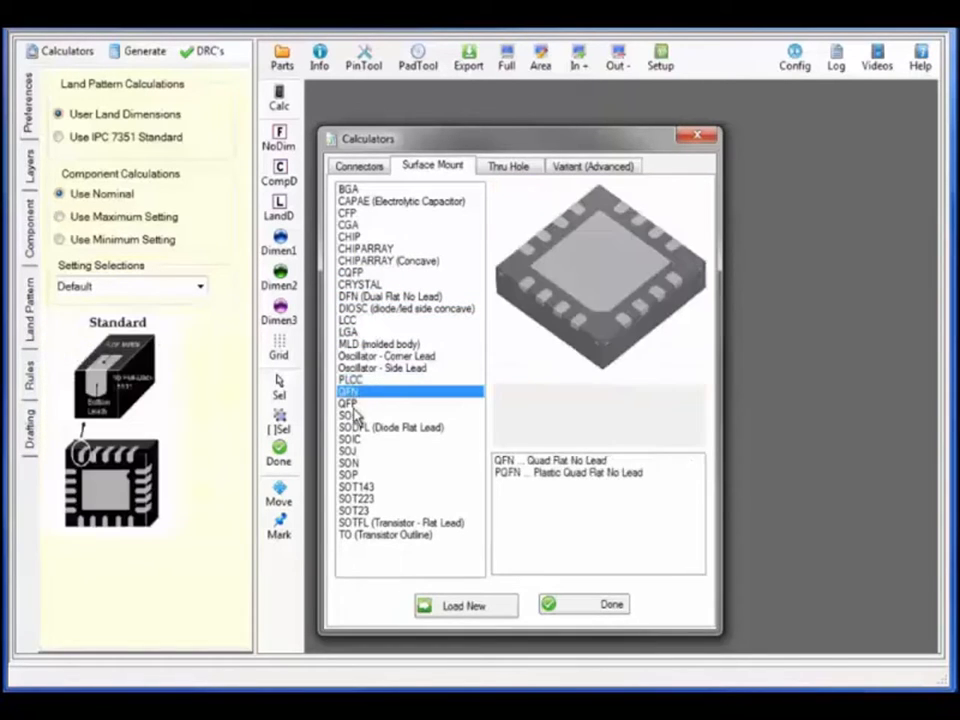
click(348, 403)
click(349, 415)
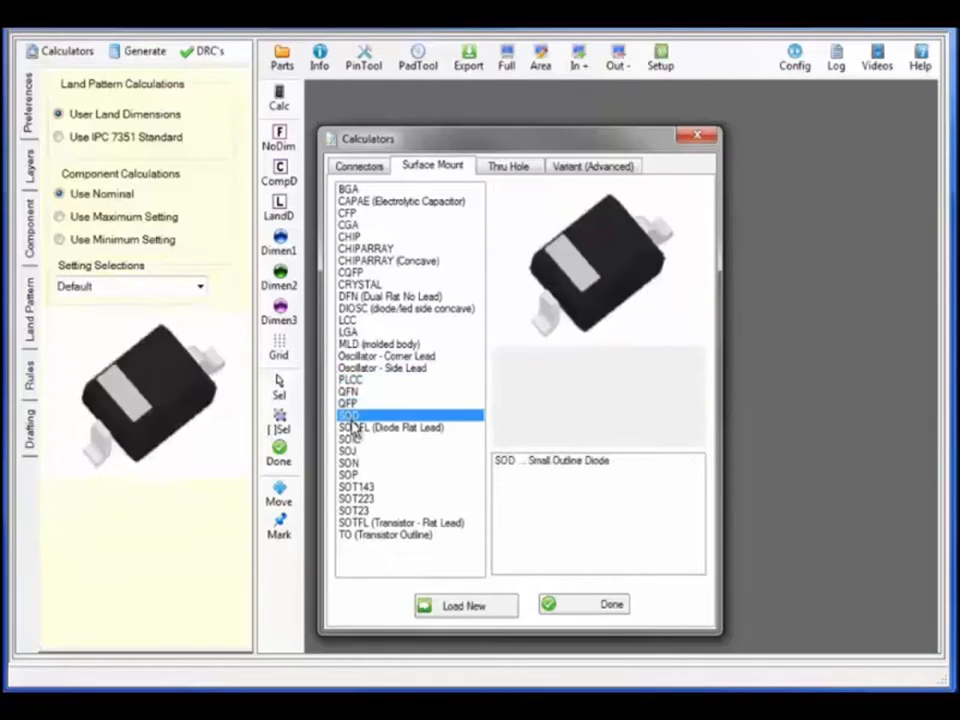
click(355, 428)
click(358, 440)
click(350, 452)
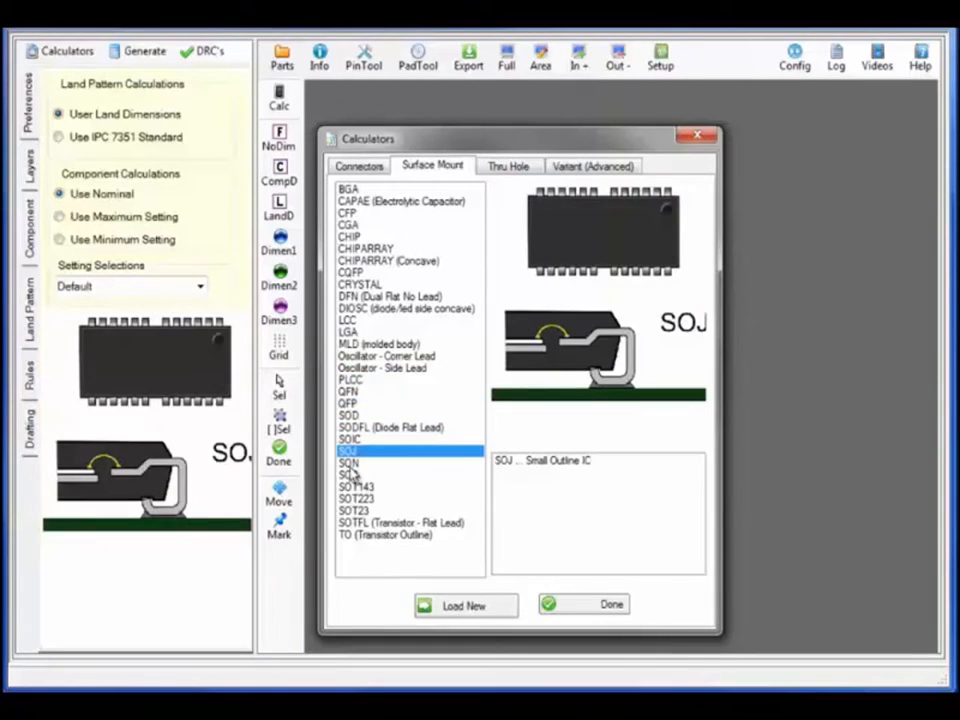
click(350, 464)
click(350, 476)
click(355, 487)
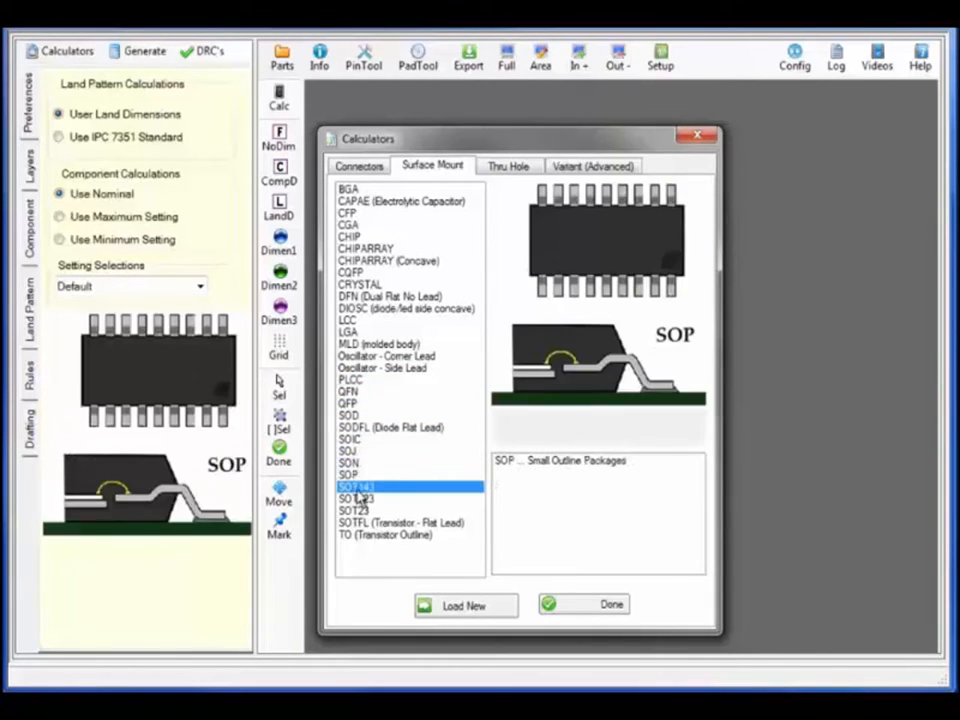
click(361, 499)
click(363, 511)
click(364, 523)
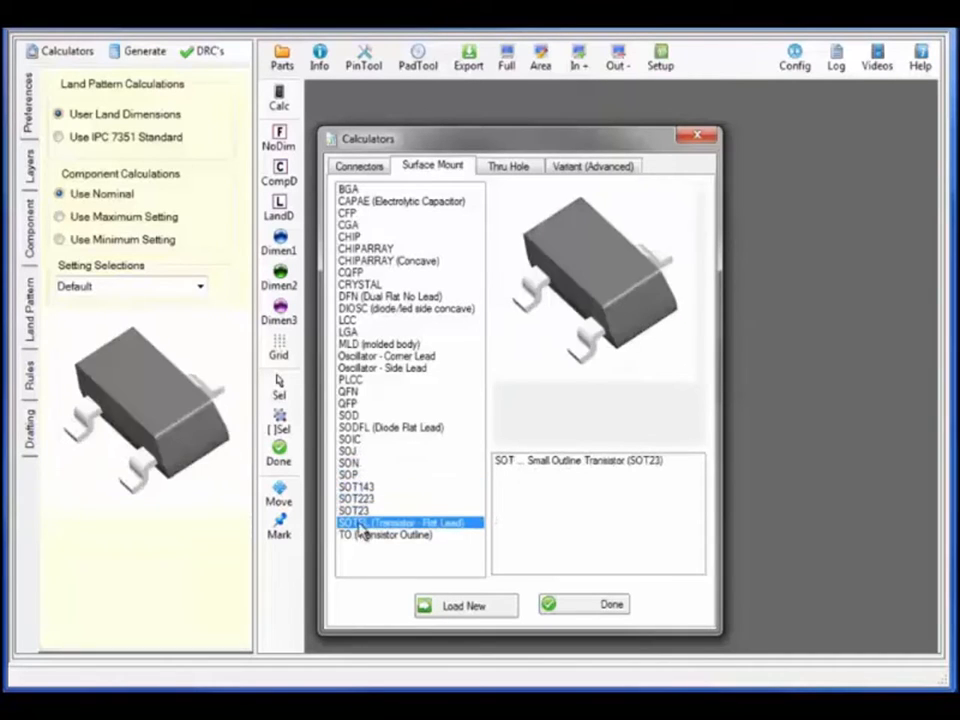
click(362, 536)
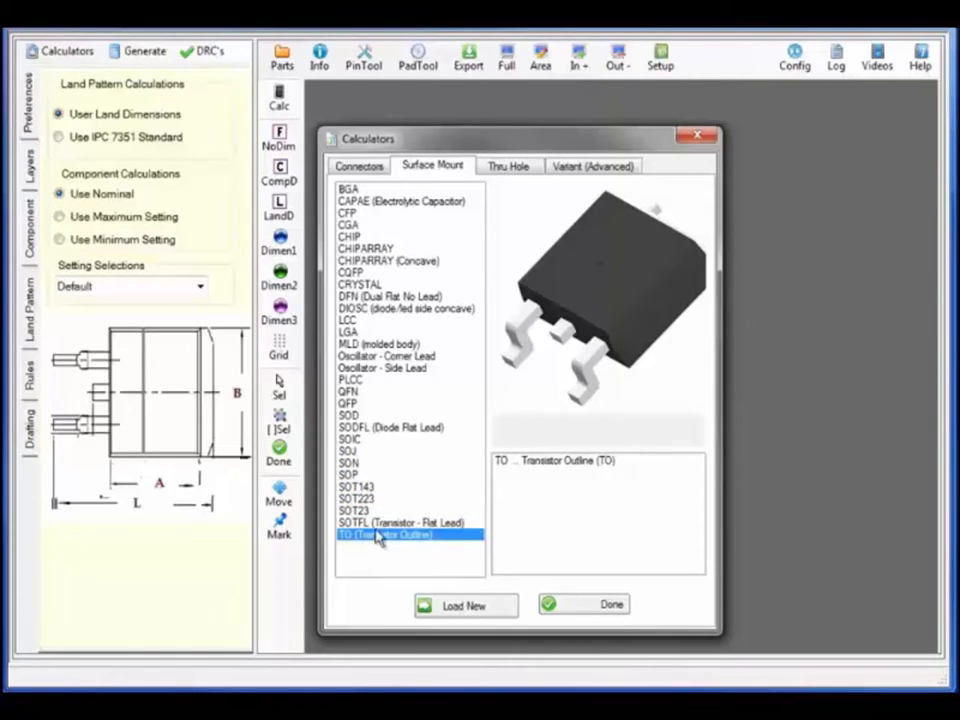
click(507, 170)
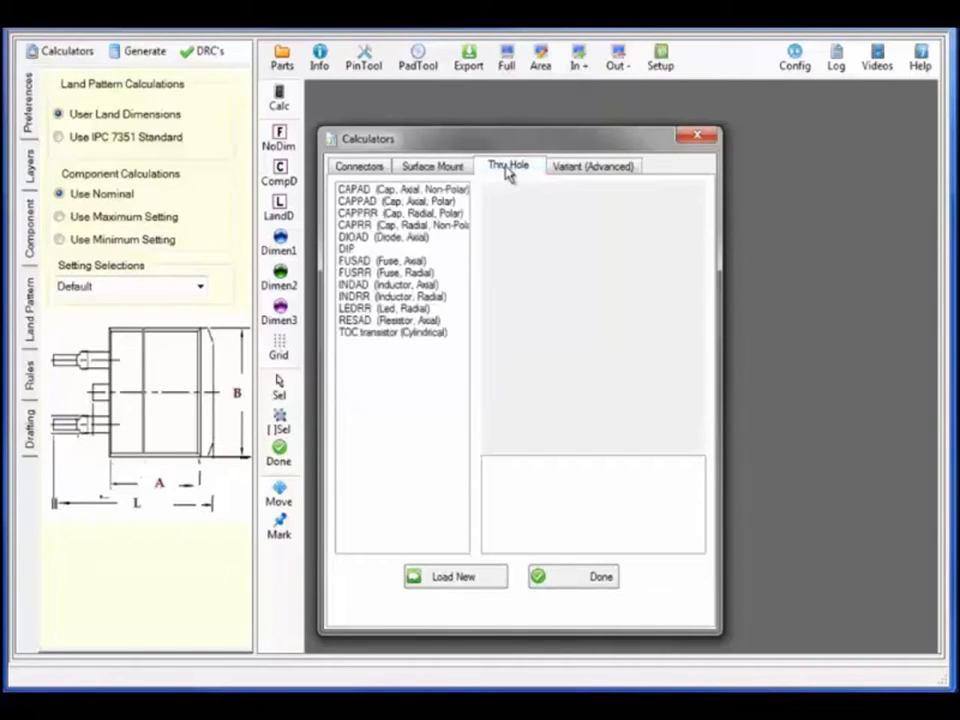
Preview through-hole packages CAPAD, radial polarized capacitor, DIOAD, FUSAD, INDAD, LEDRR and TOC
click(355, 192)
click(356, 214)
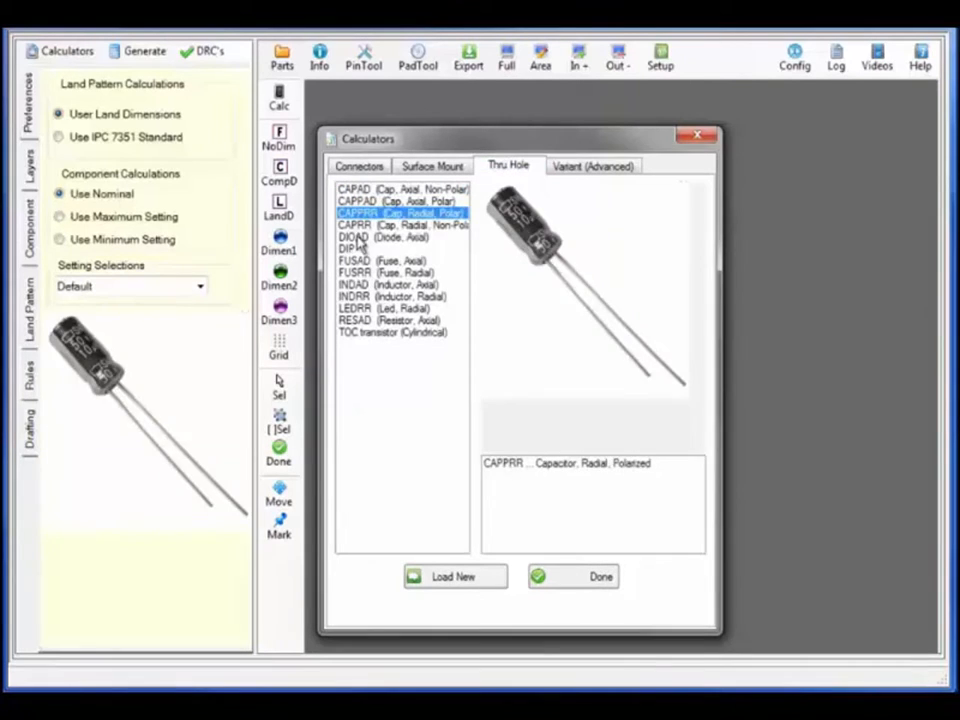
click(356, 238)
click(358, 261)
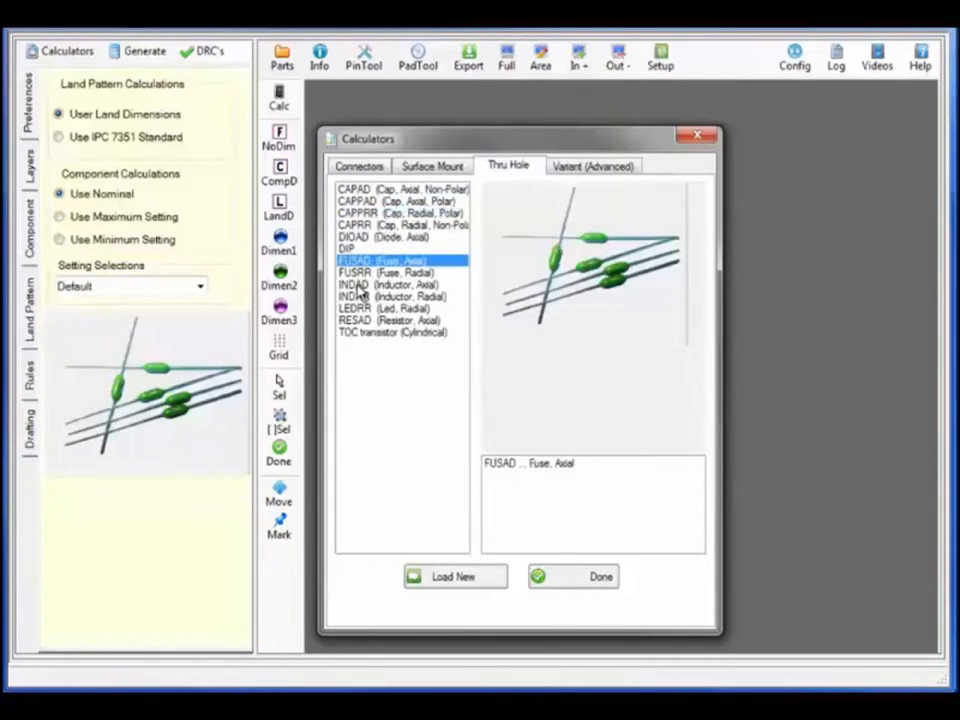
click(358, 285)
click(363, 309)
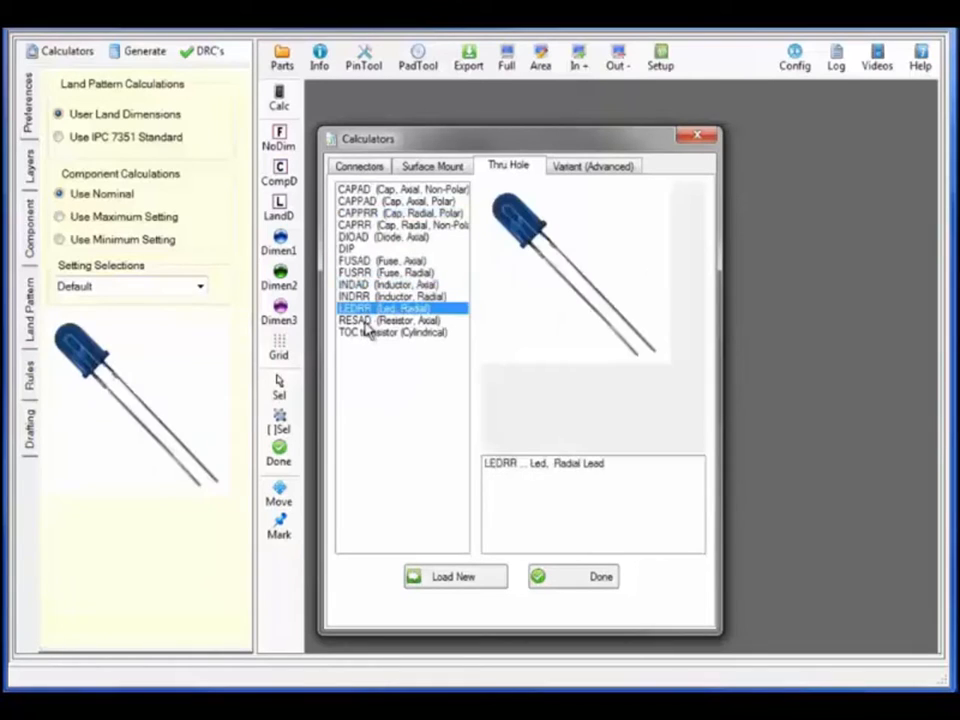
click(406, 332)
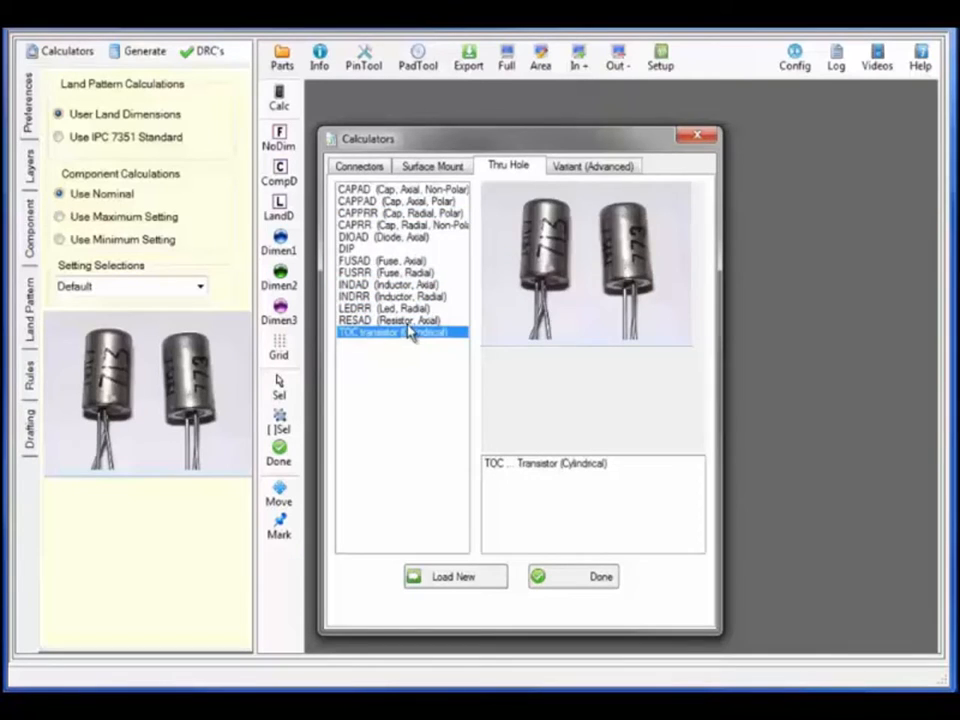
Preview the dual-row QFN variant, then select QFN (Quad Flat No Lead) under Surface Mount
click(612, 168)
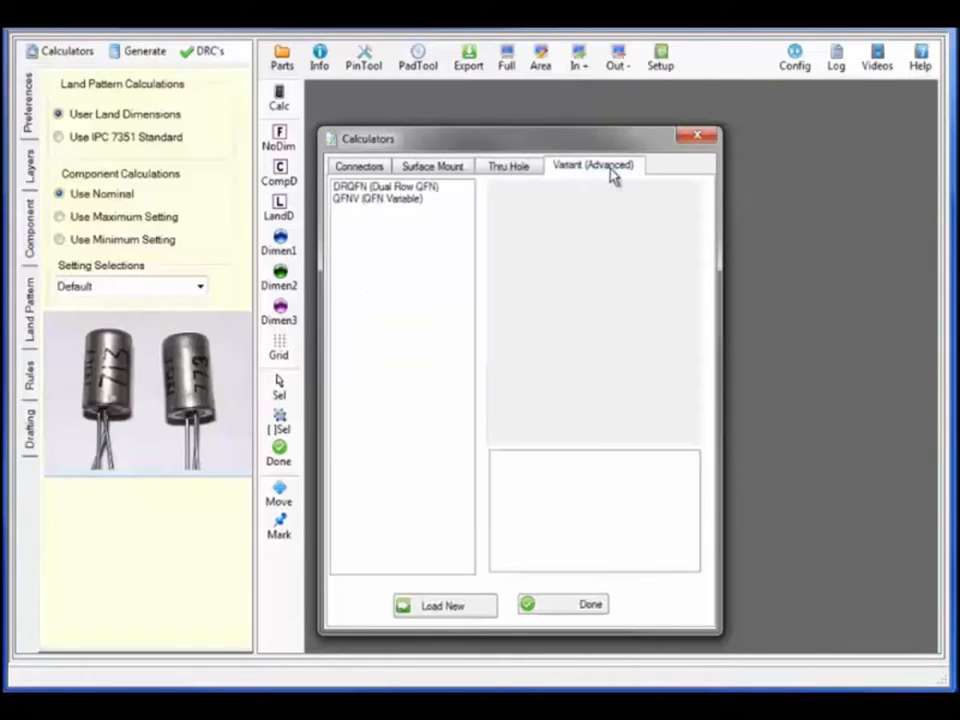
click(394, 191)
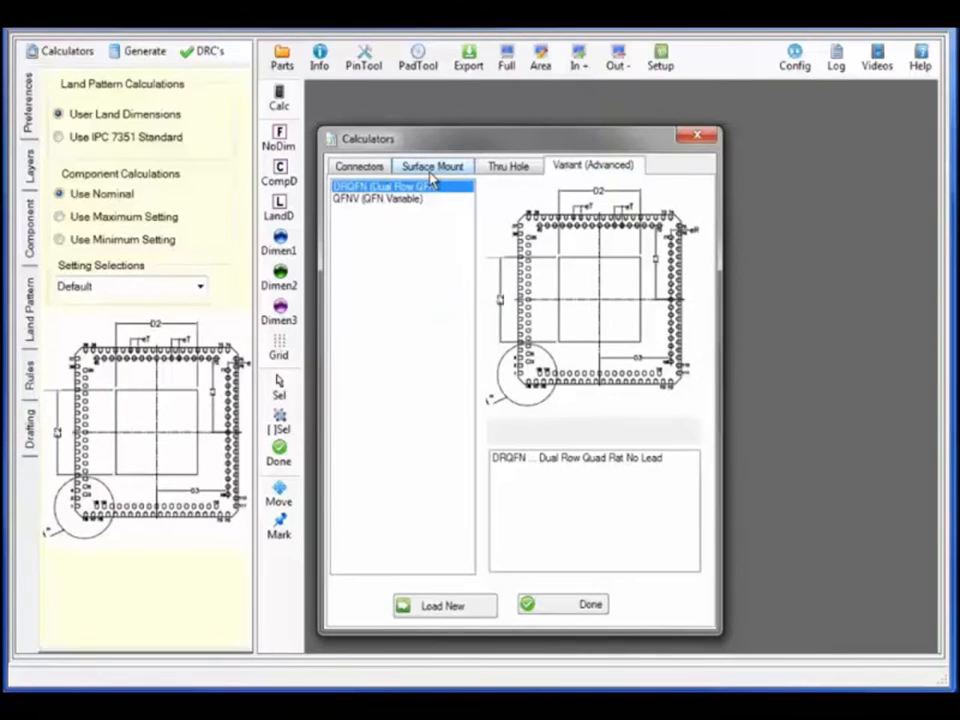
click(432, 170)
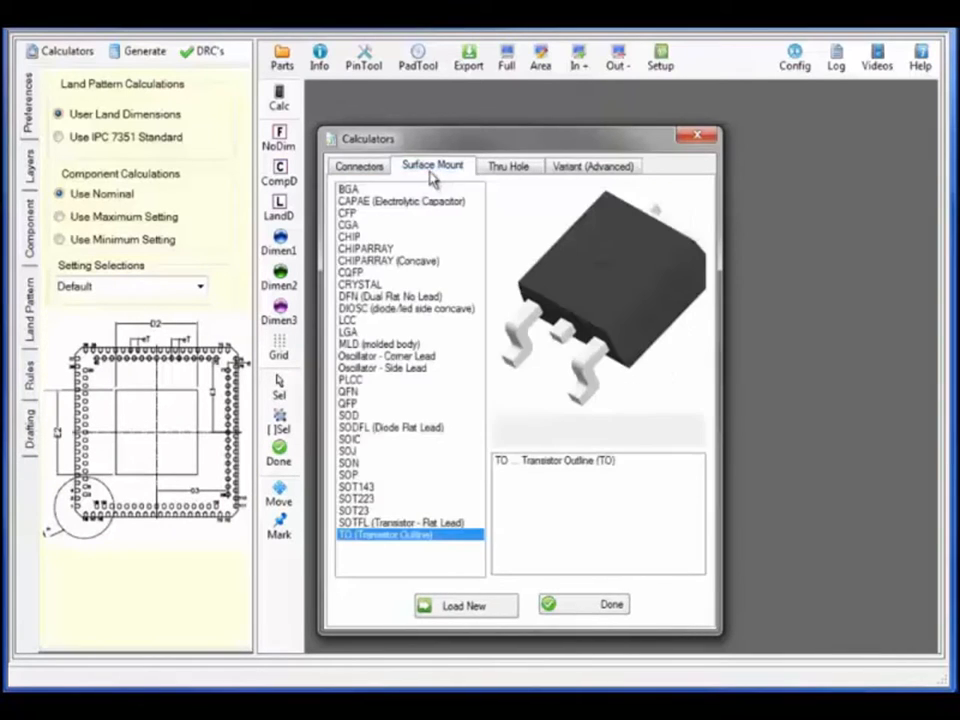
click(352, 393)
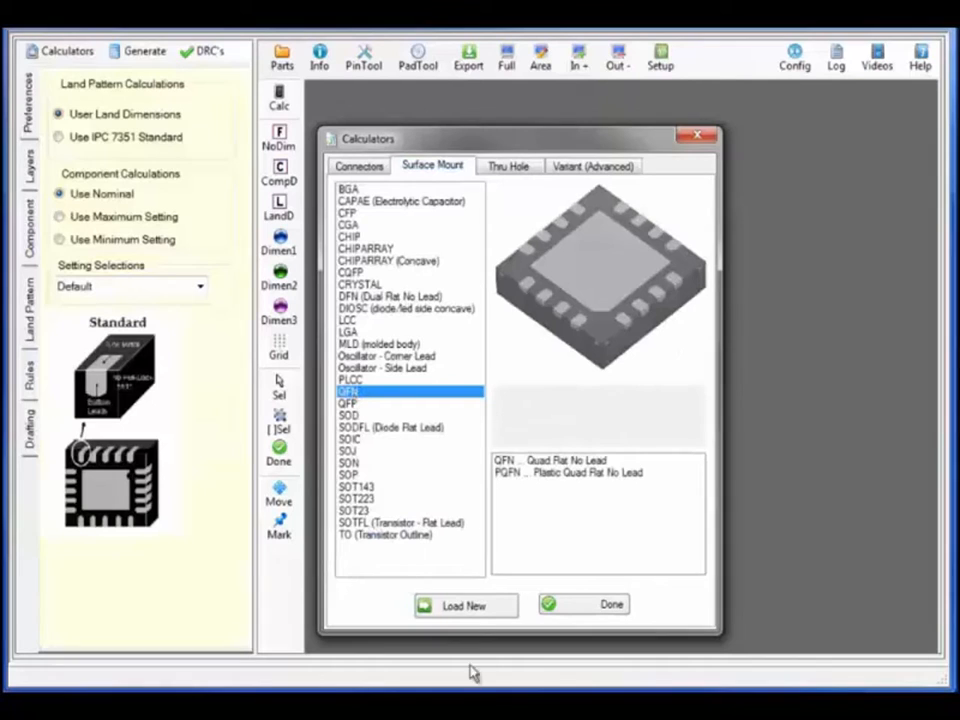
Load a new QFN land pattern sized to IPC 7351, trying maximum and minimum, then nominal
click(465, 617)
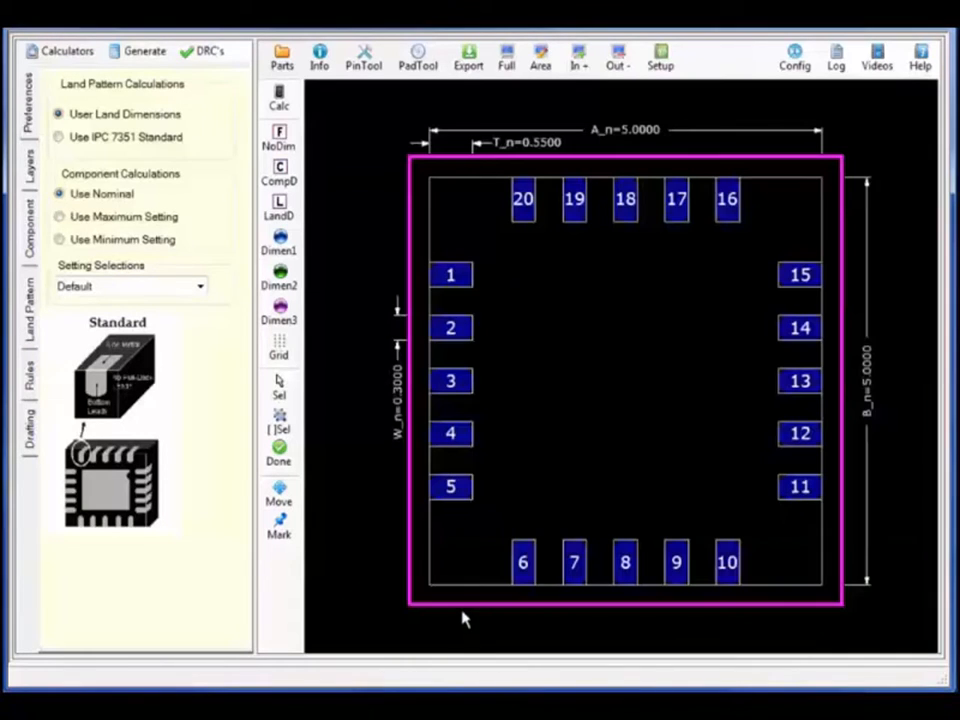
click(59, 138)
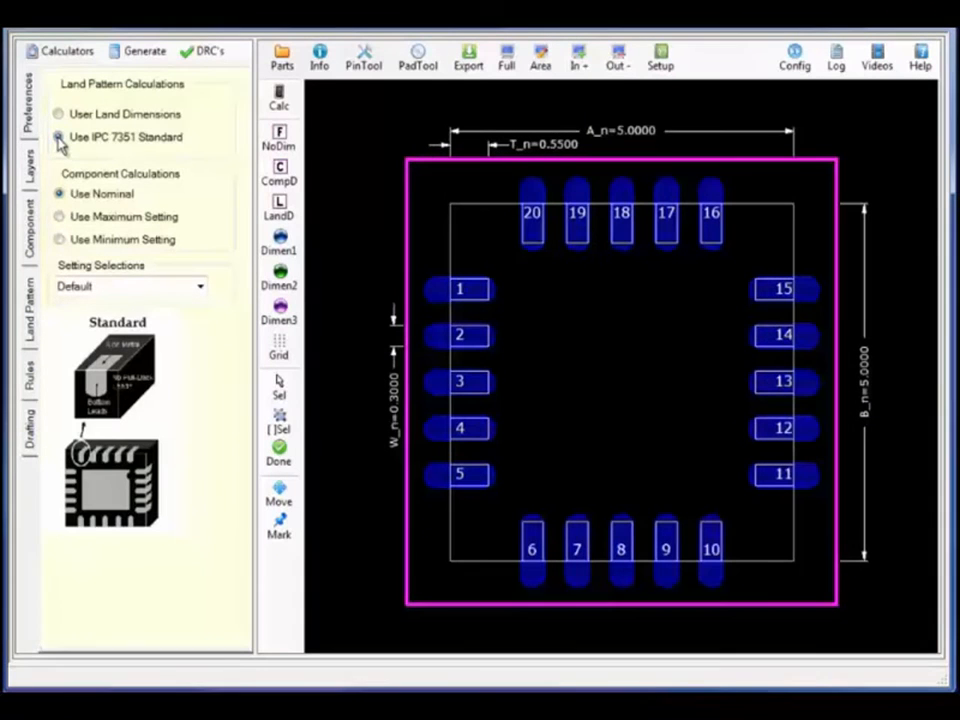
click(60, 216)
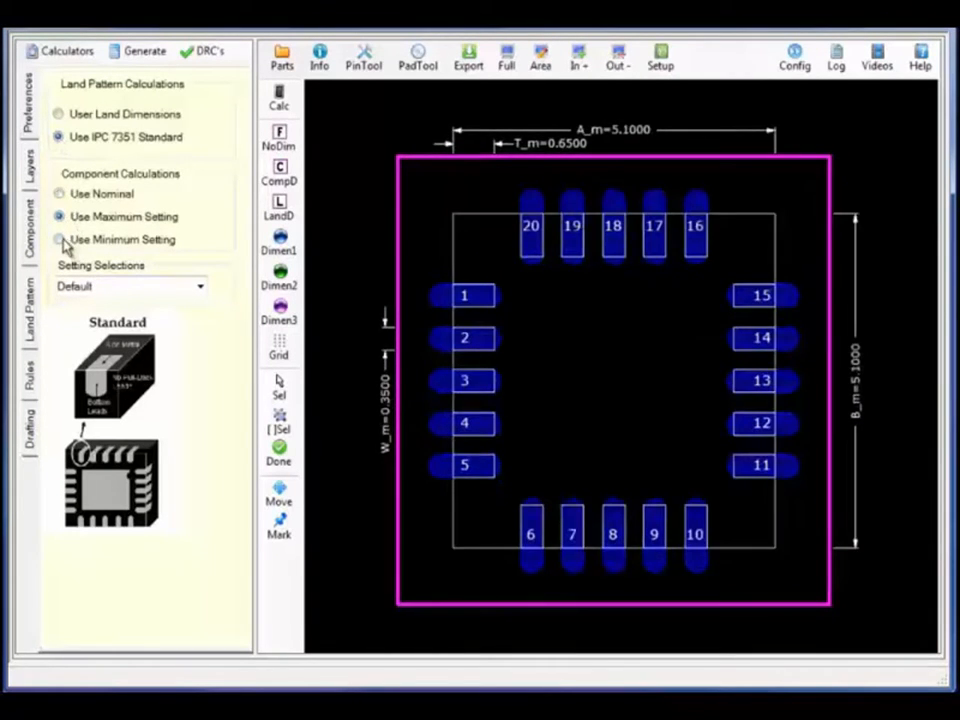
click(62, 240)
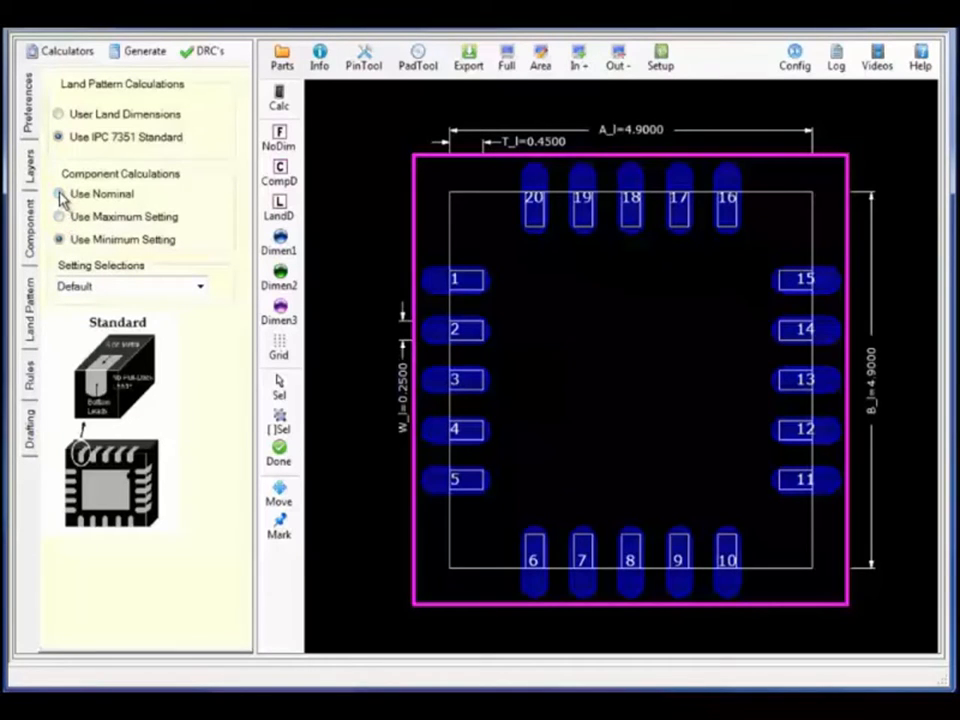
click(60, 194)
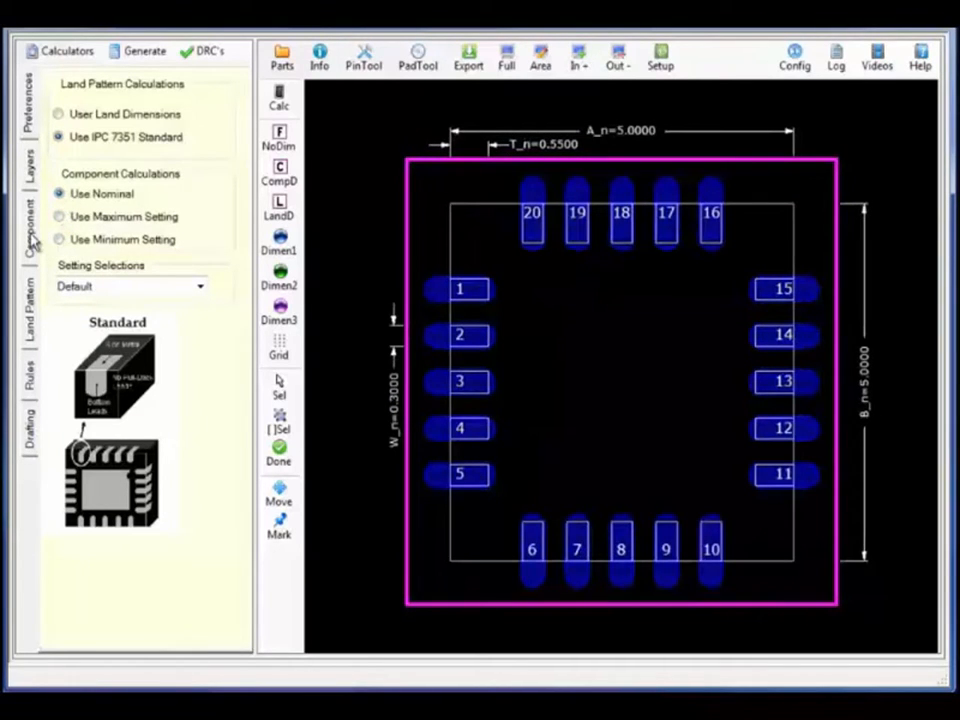
Review the Component, Rules and Drafting settings, returning to the component dimensions
click(30, 228)
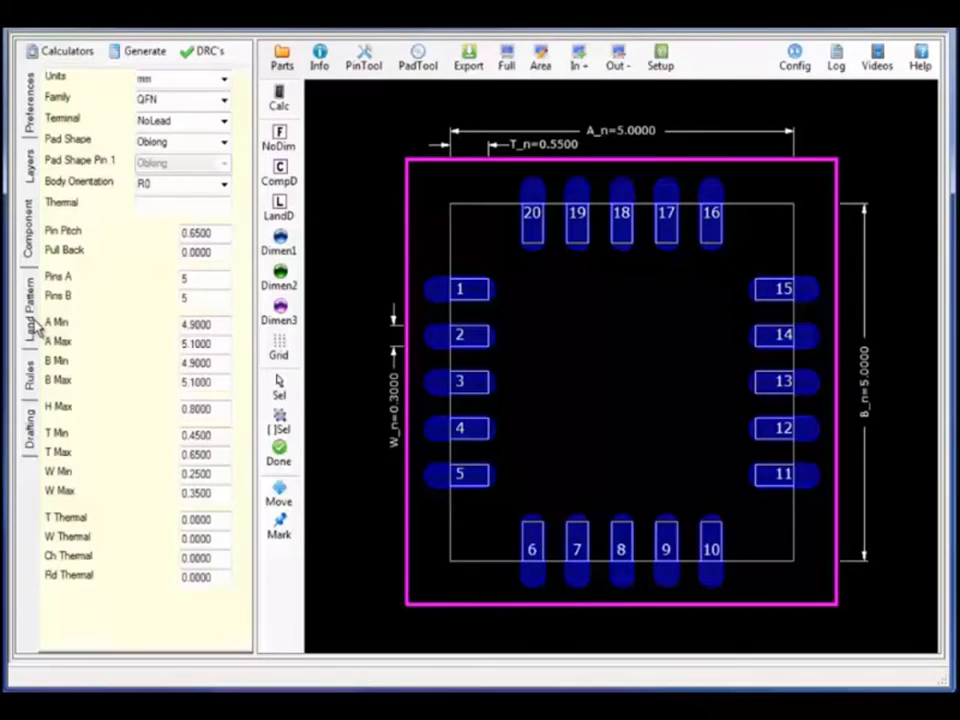
click(30, 378)
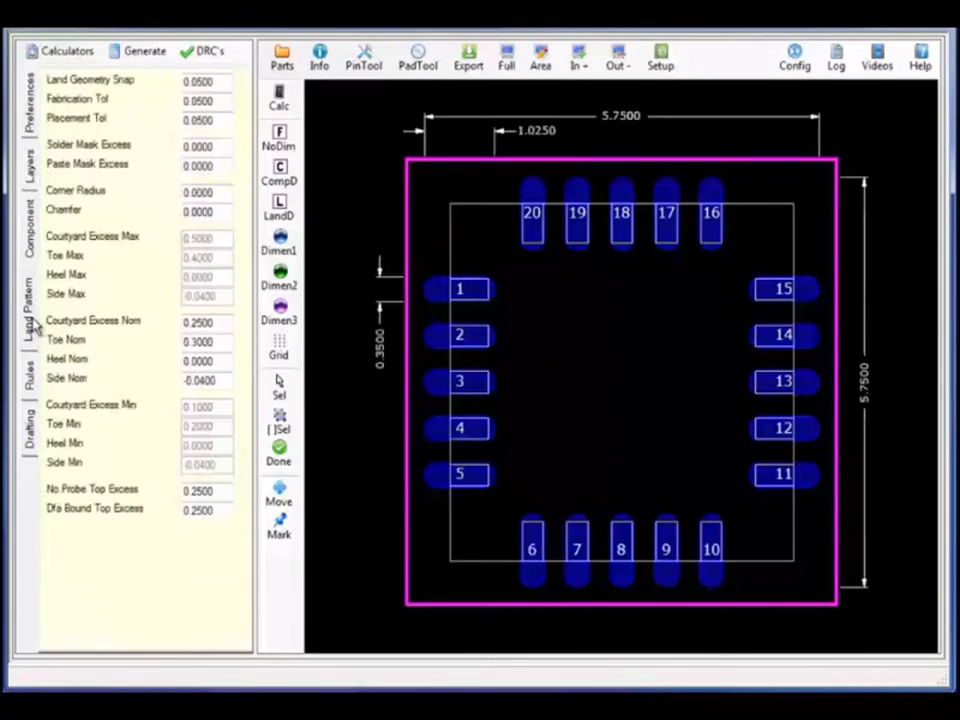
click(32, 385)
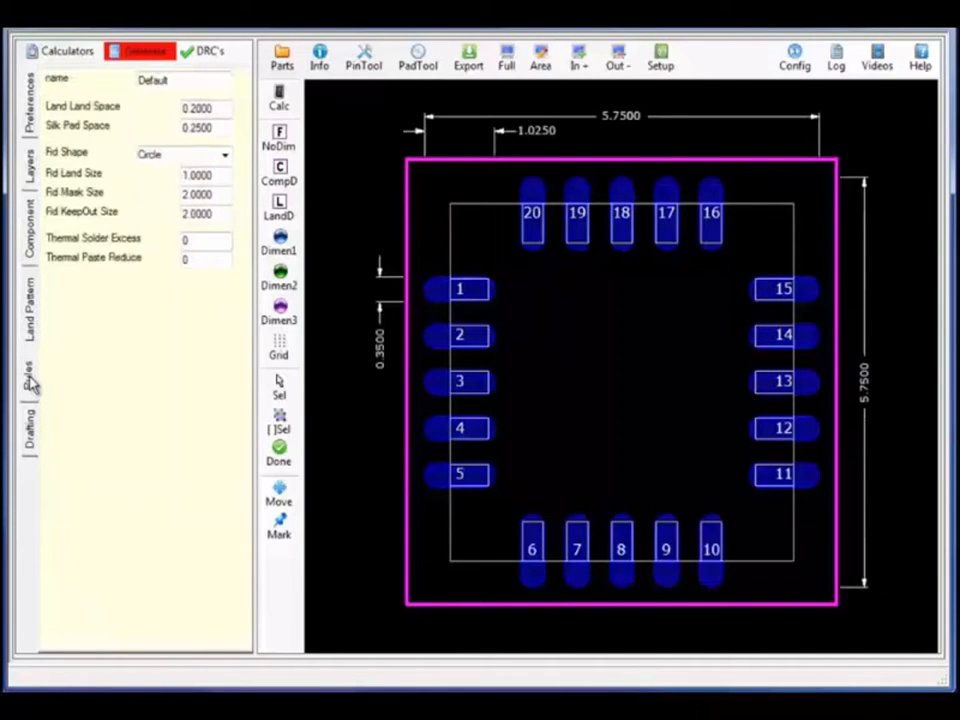
click(30, 428)
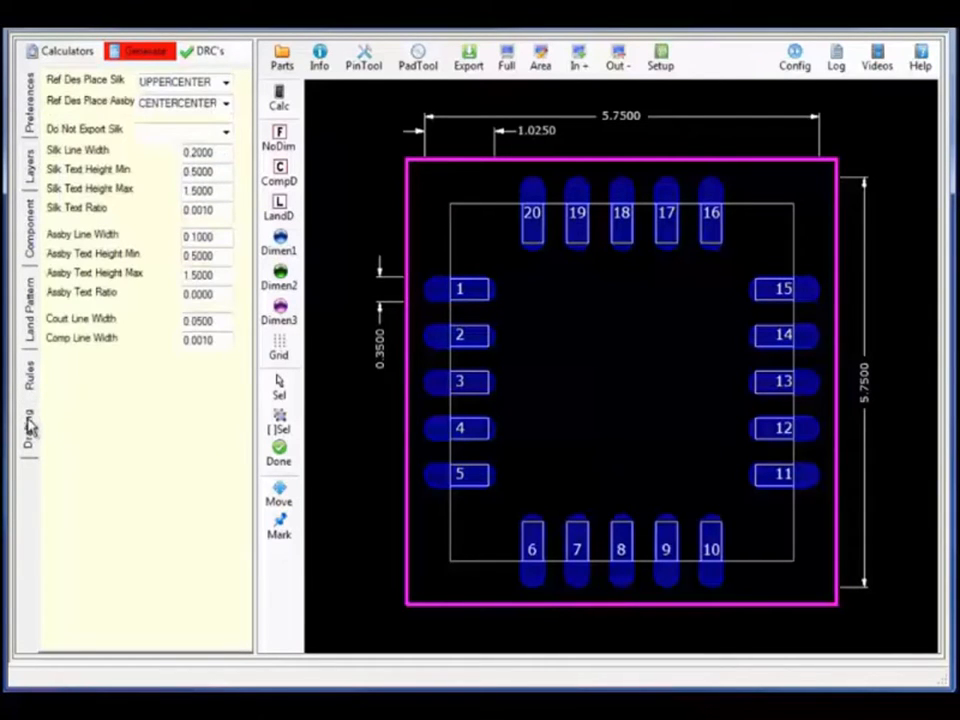
click(30, 235)
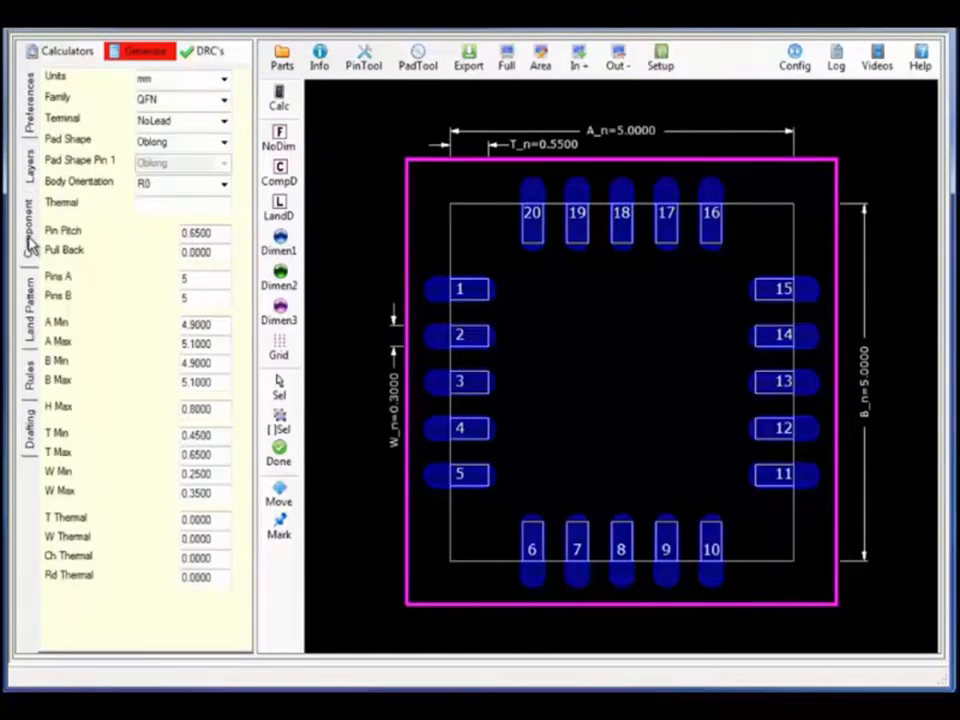
Try Rectangle and D-Shape pad shapes, finally setting the QFN pads to Rectangle
click(224, 143)
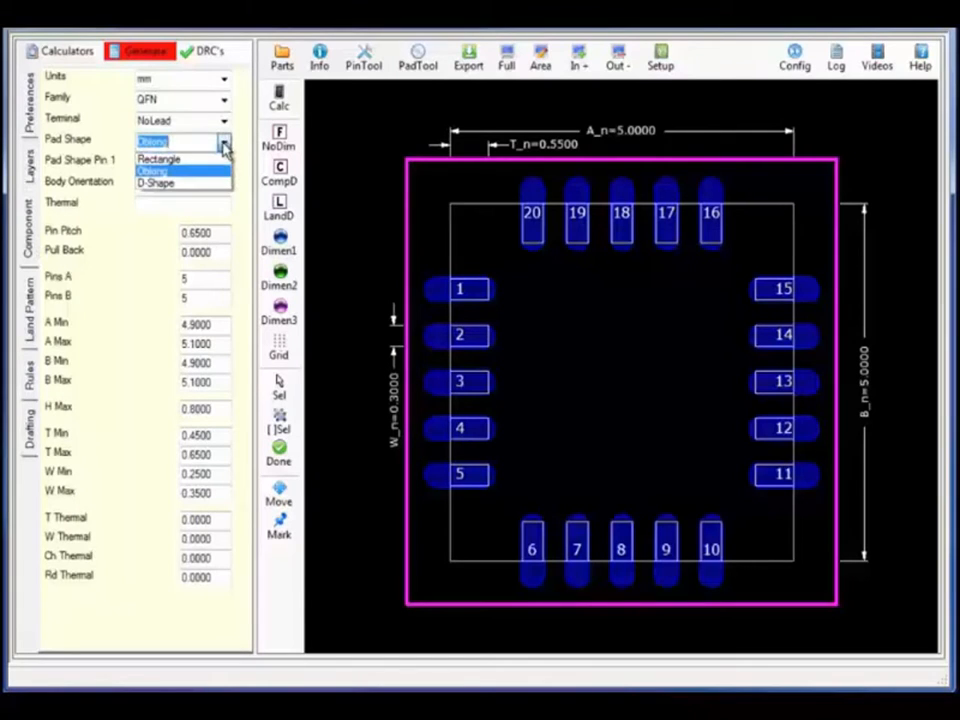
click(182, 161)
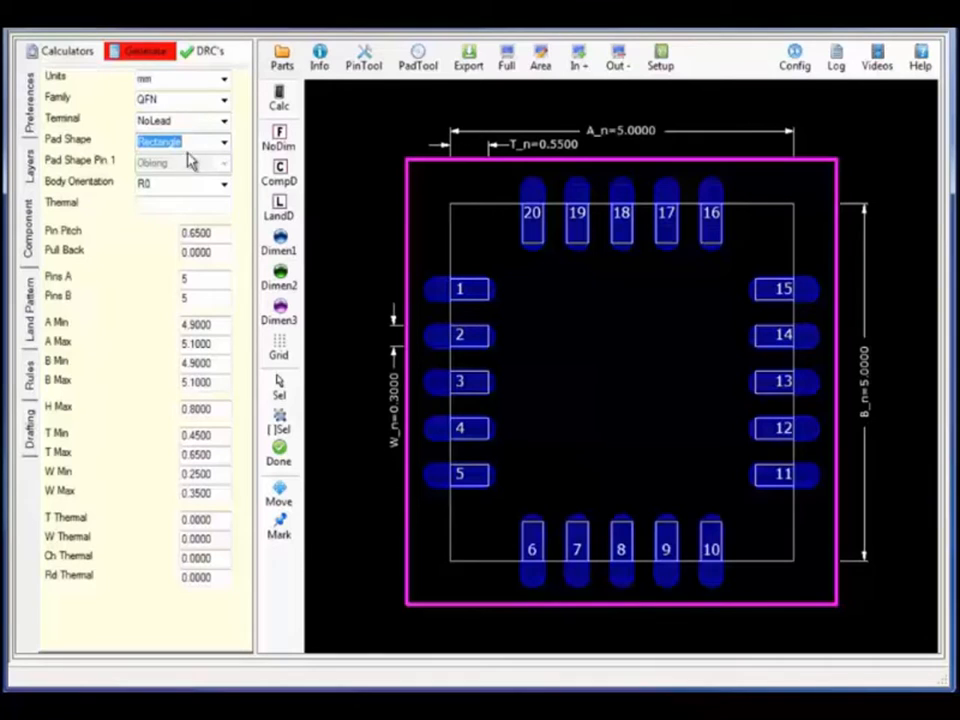
click(143, 51)
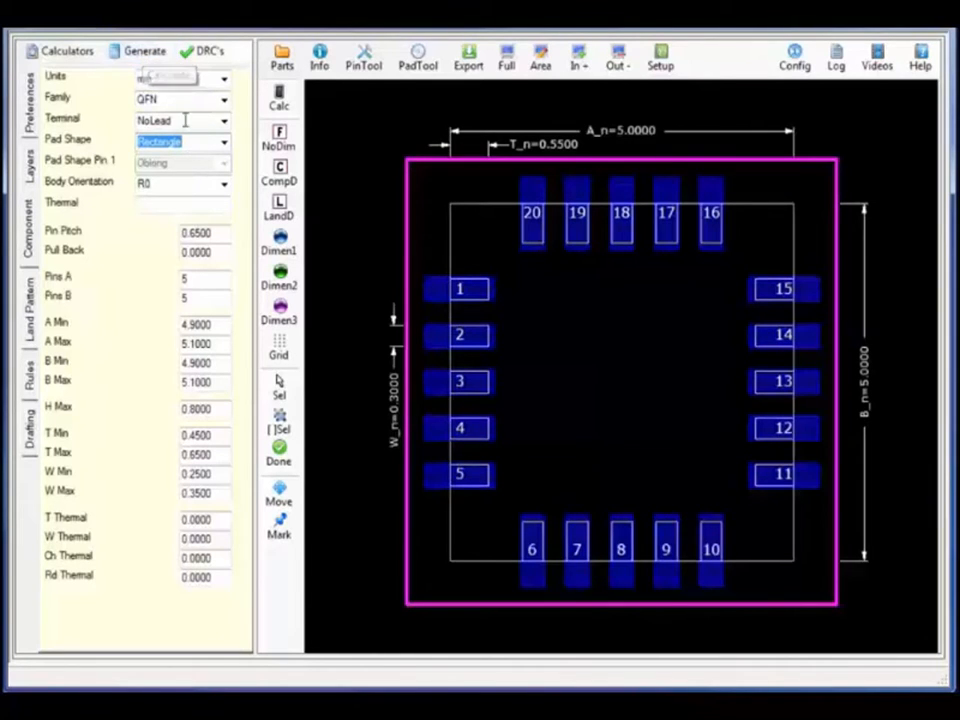
click(224, 144)
click(200, 186)
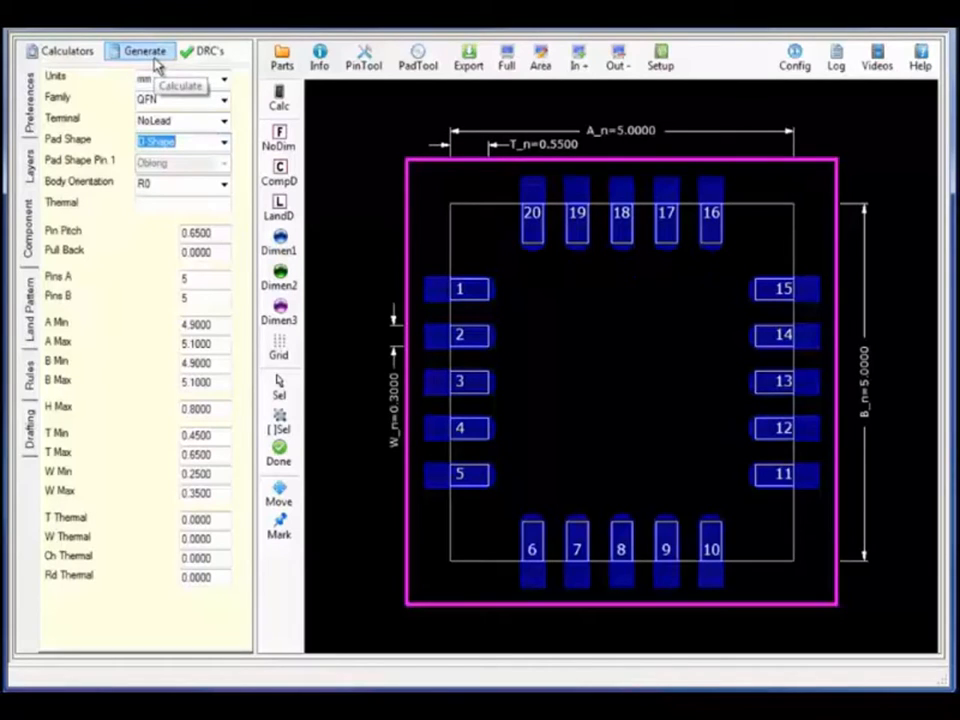
click(225, 144)
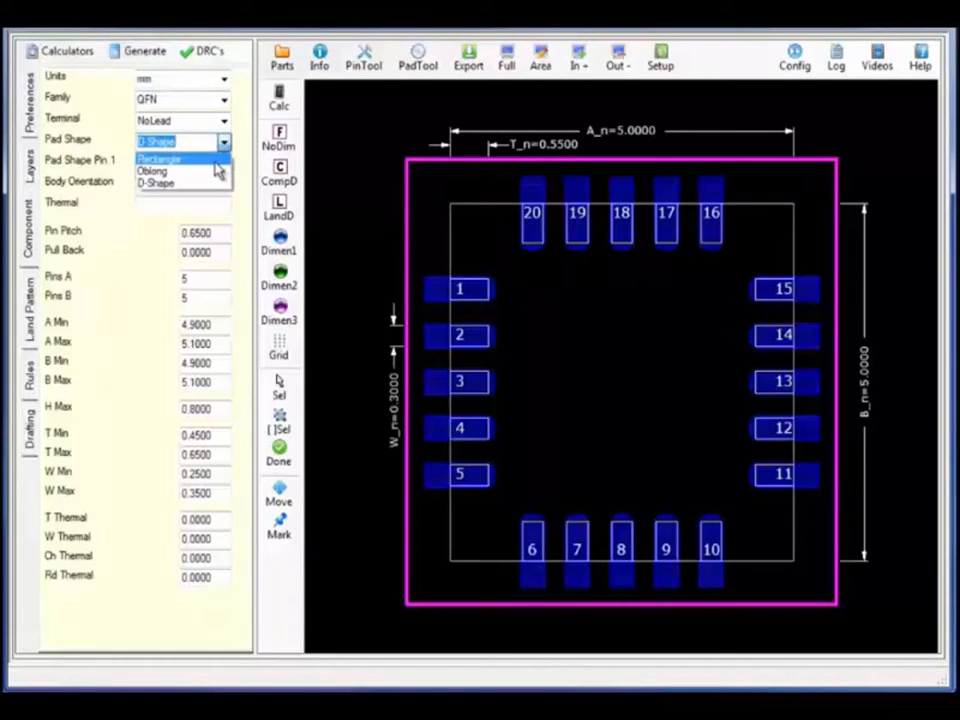
click(216, 160)
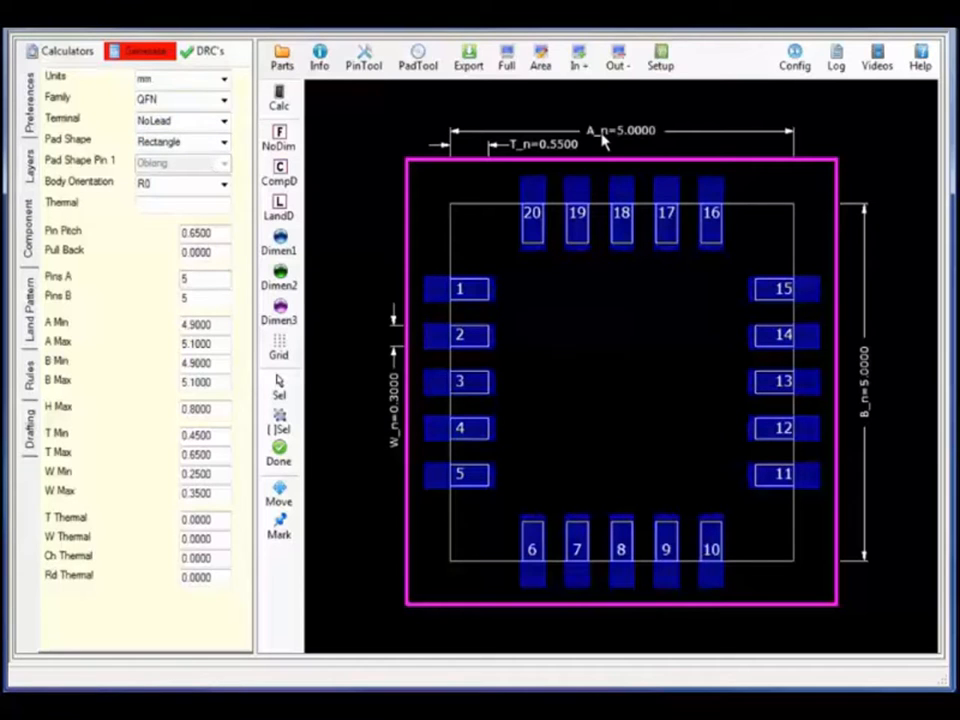
Set body dimensions A_n and B_n to 11.5 and pins per side to 16
click(604, 141)
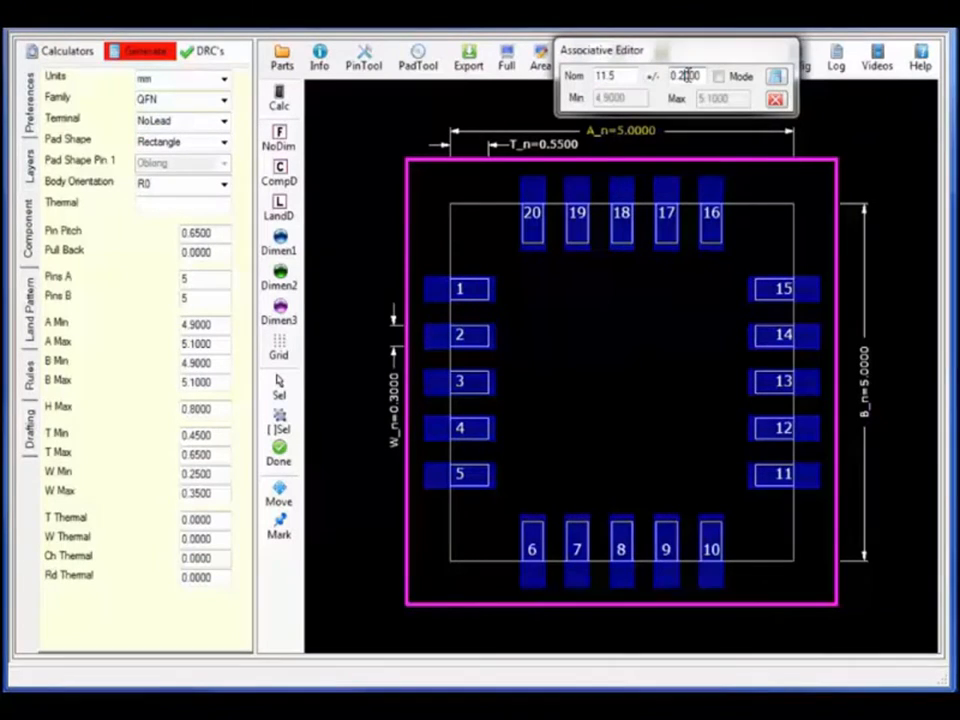
click(779, 80)
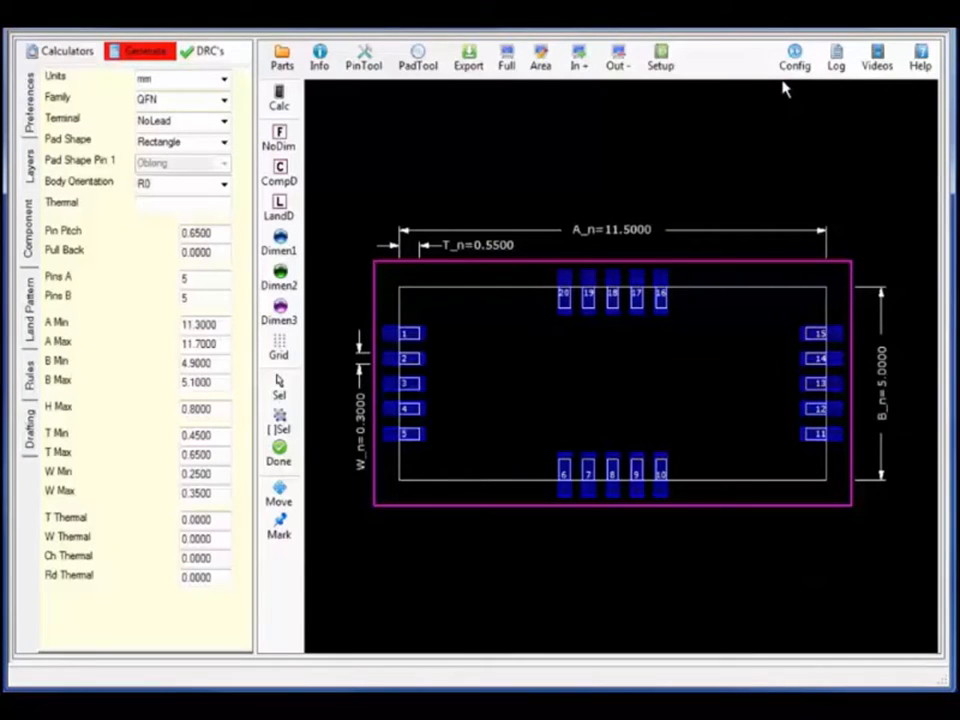
click(883, 405)
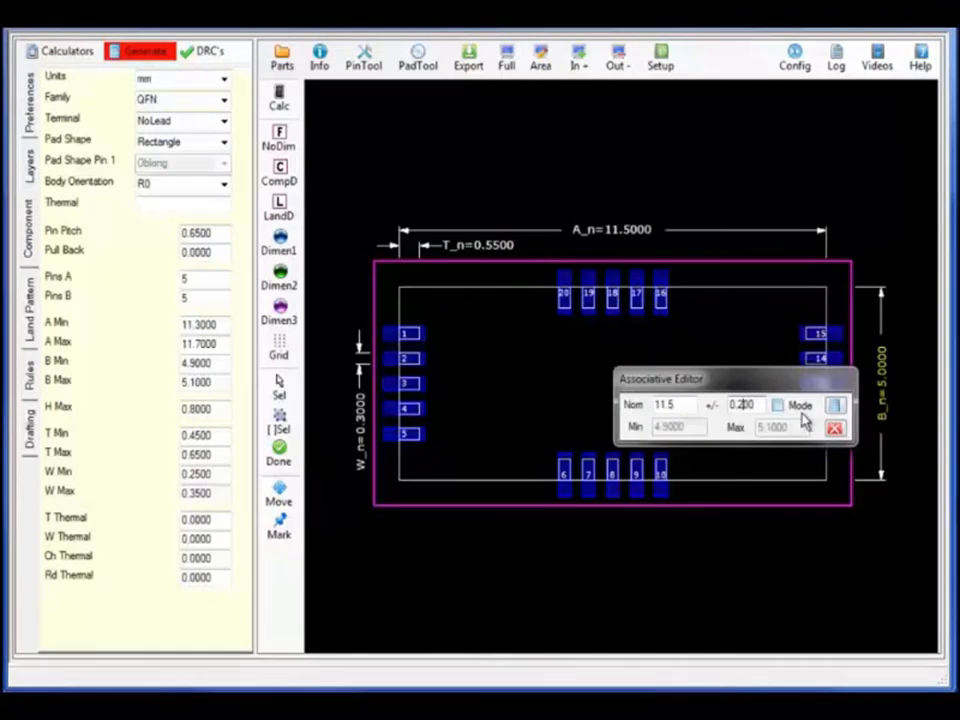
click(835, 408)
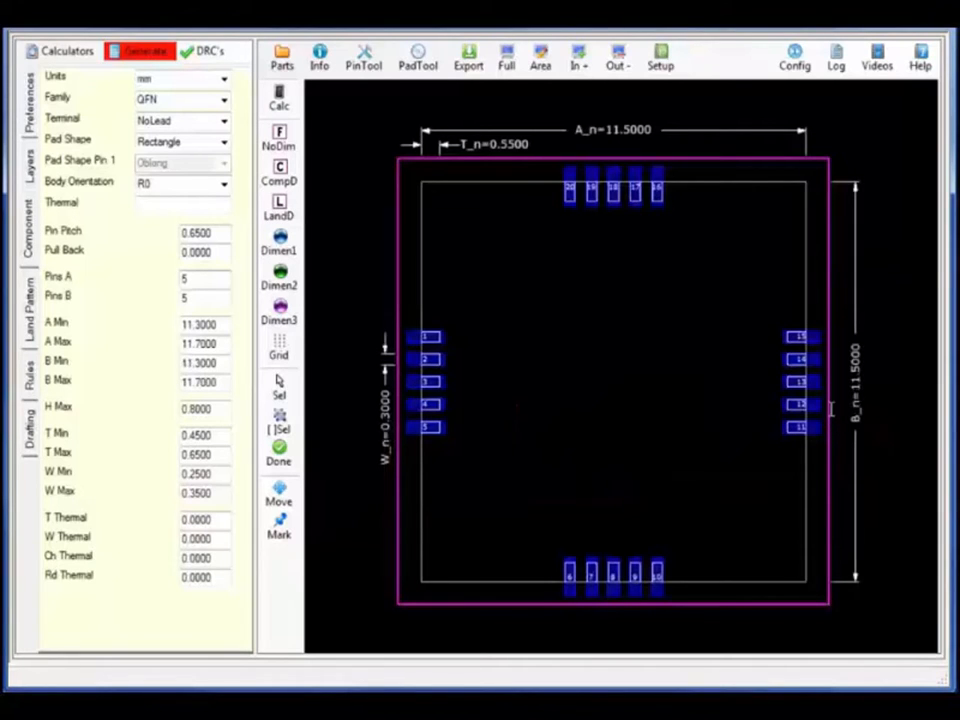
click(190, 279)
text(16)
key(Tab)
text(16)
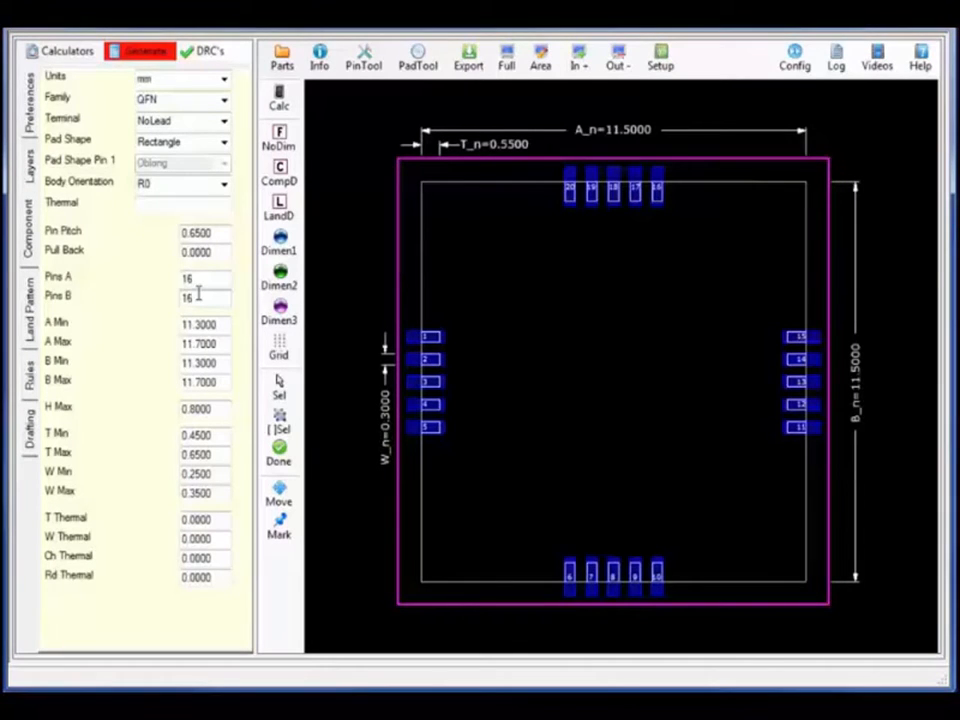
Generate the 64-pad footprint and zoom into the pad 1 corner before viewing it whole
click(147, 66)
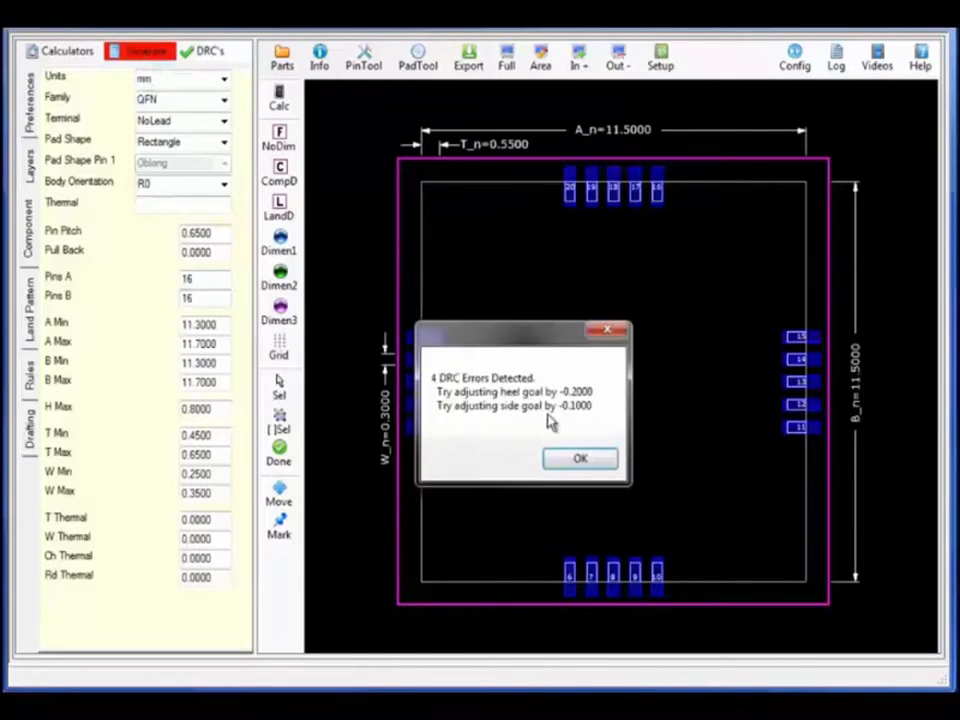
click(565, 463)
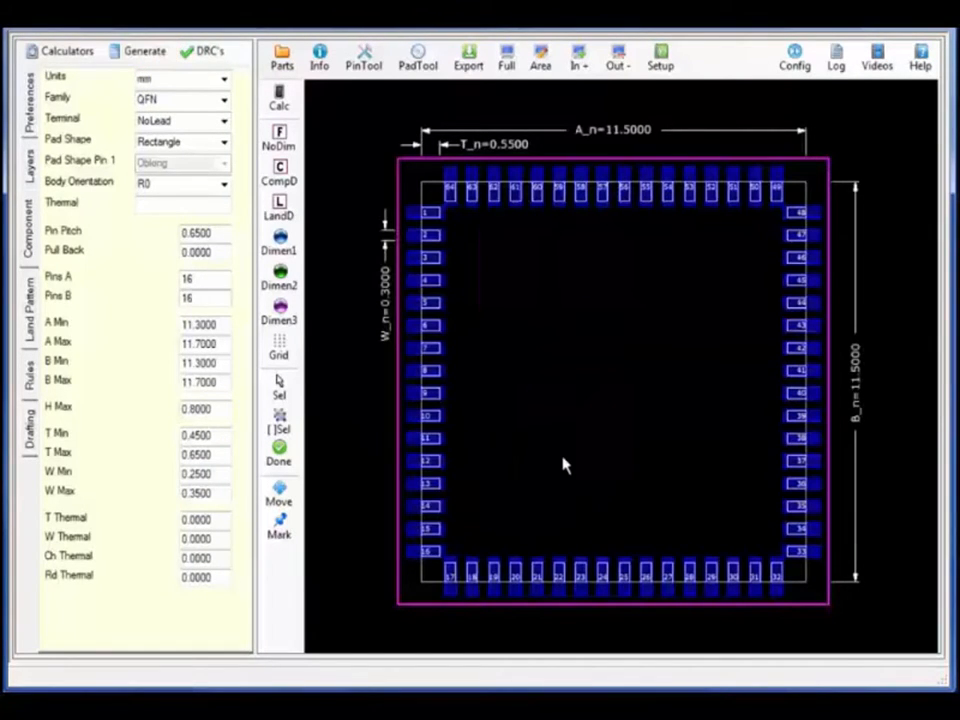
click(541, 60)
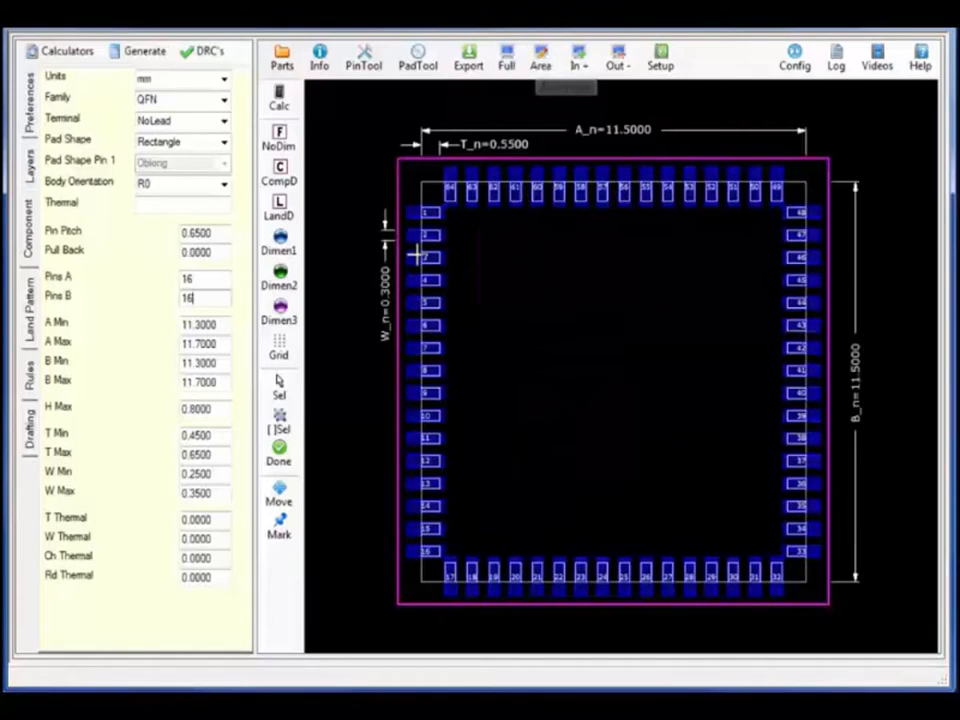
drag(495, 141, 392, 256)
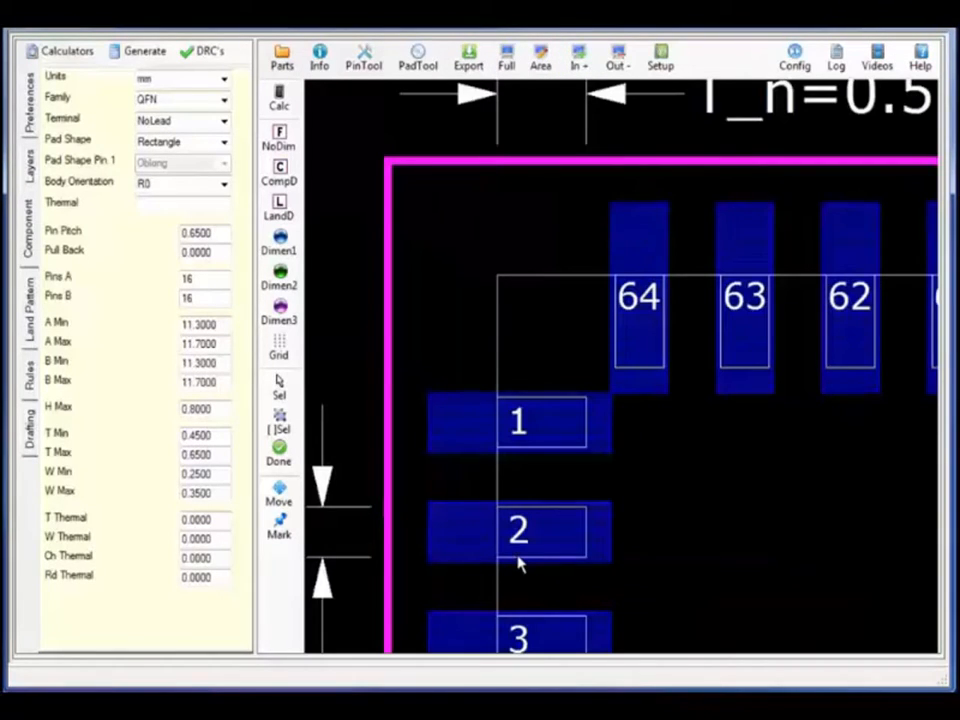
click(506, 60)
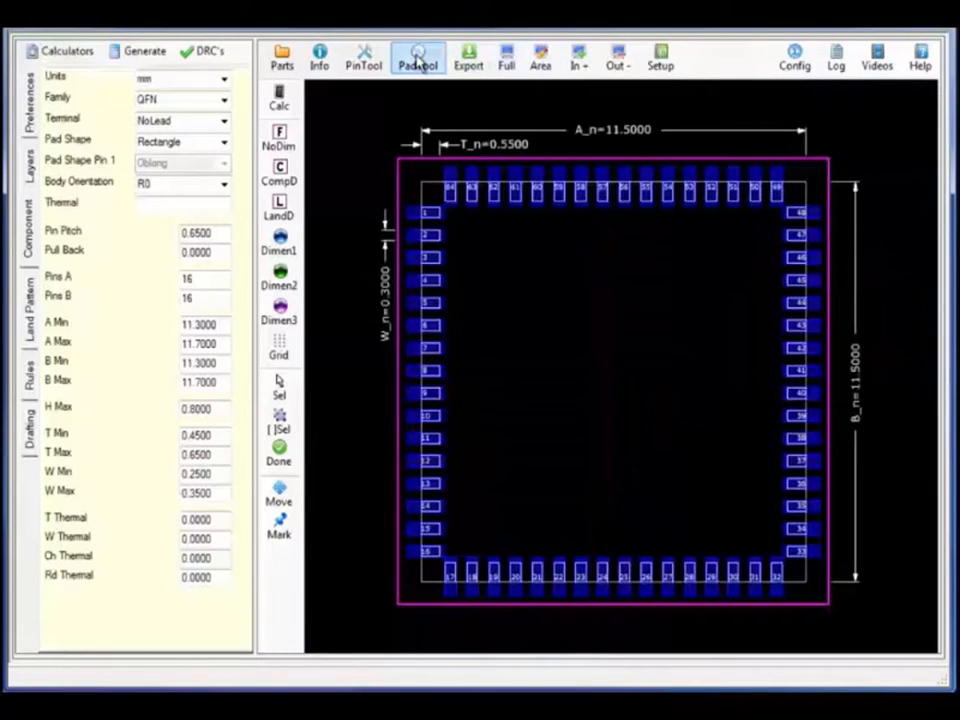
Save the r112_35 pad stack as variance r112_35_cor1 in the Pad Stack Calculator
click(418, 62)
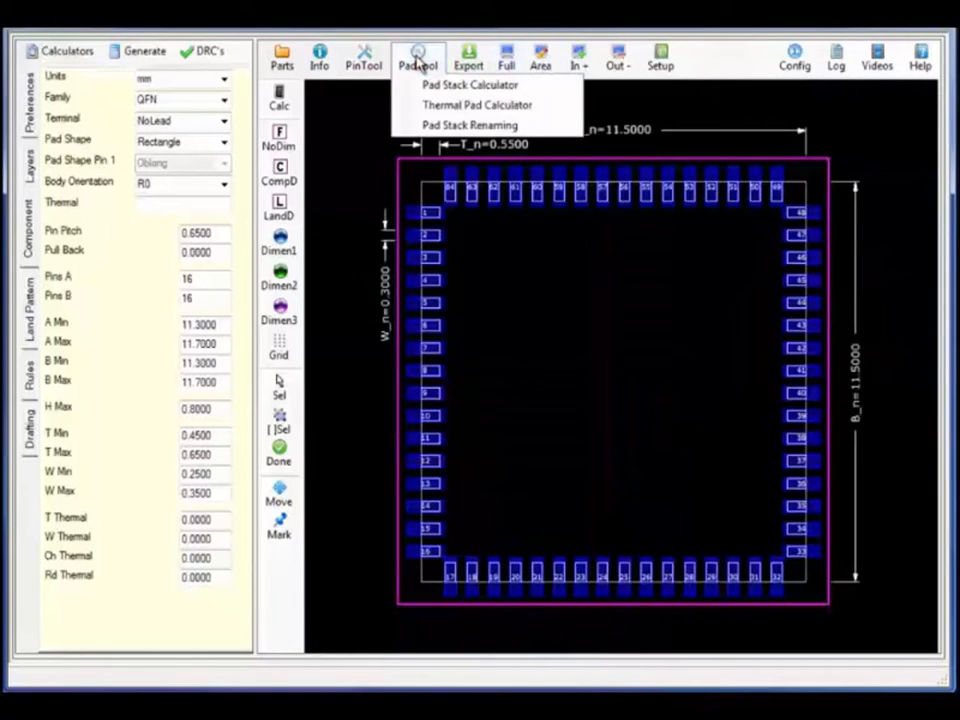
click(455, 85)
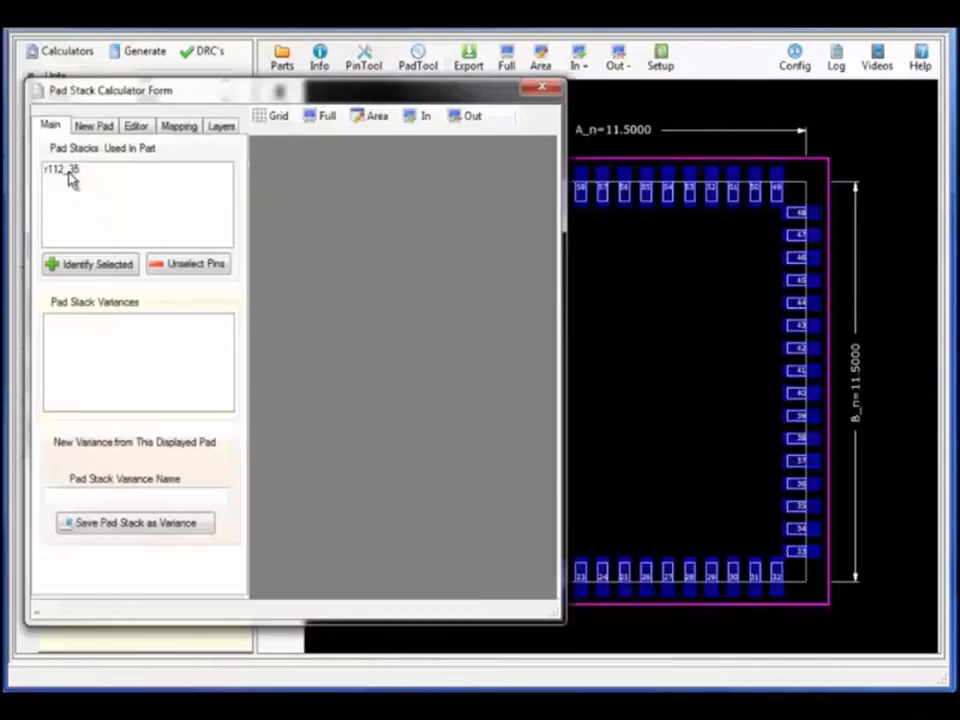
click(66, 171)
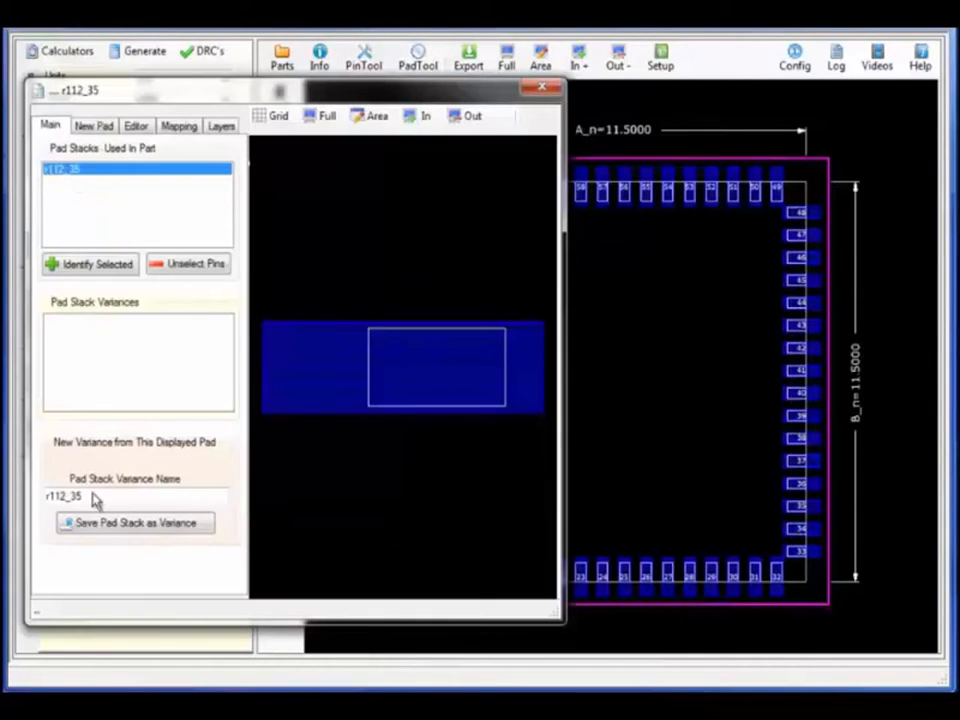
text(_cor1)
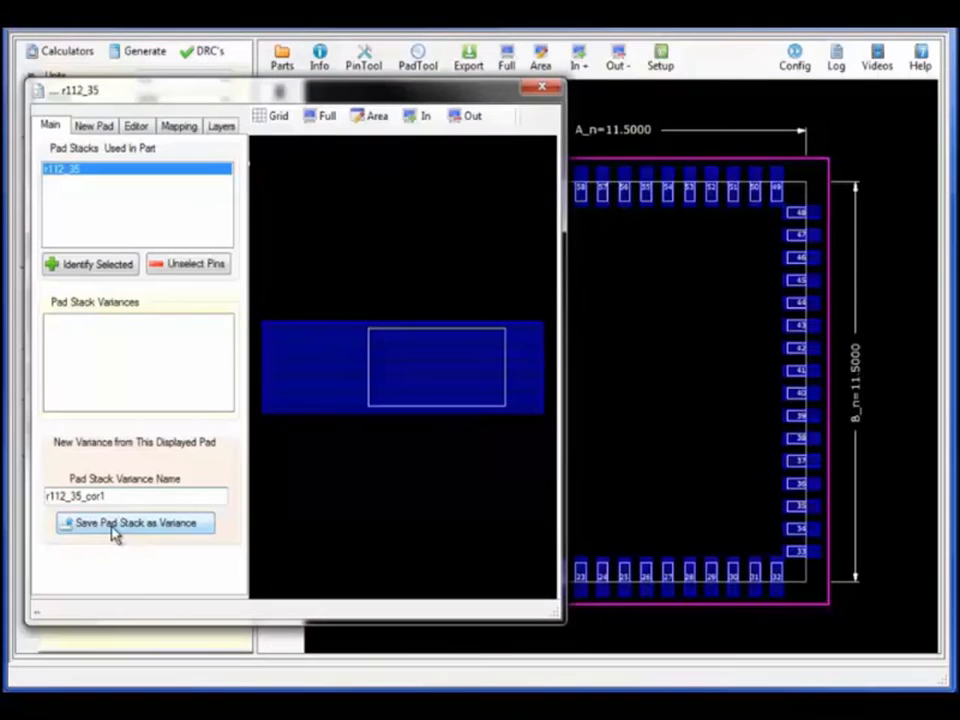
click(113, 523)
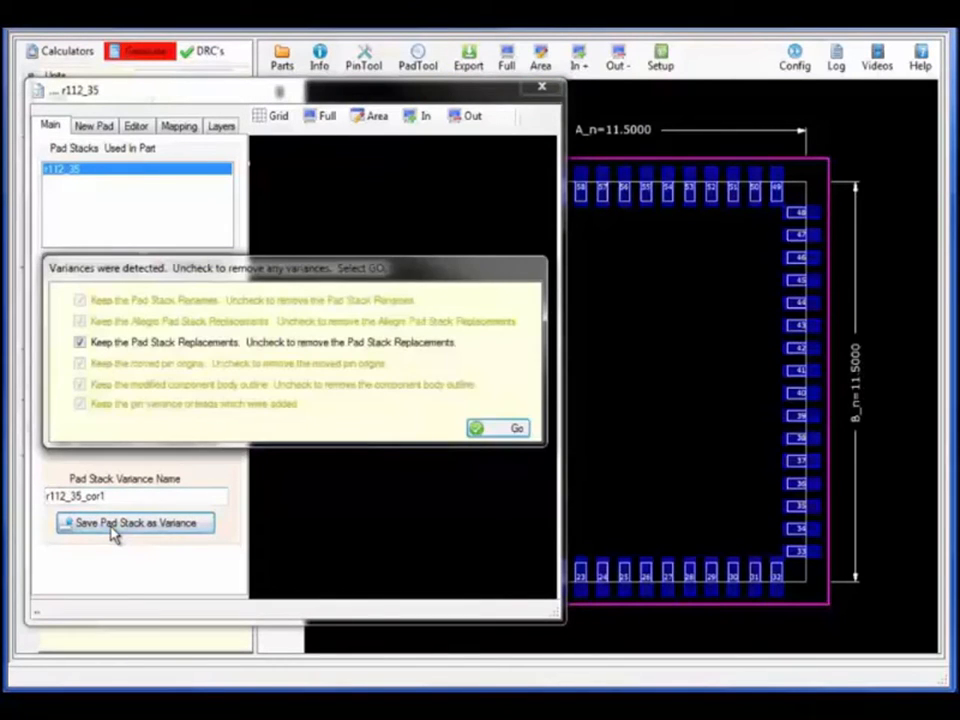
click(505, 437)
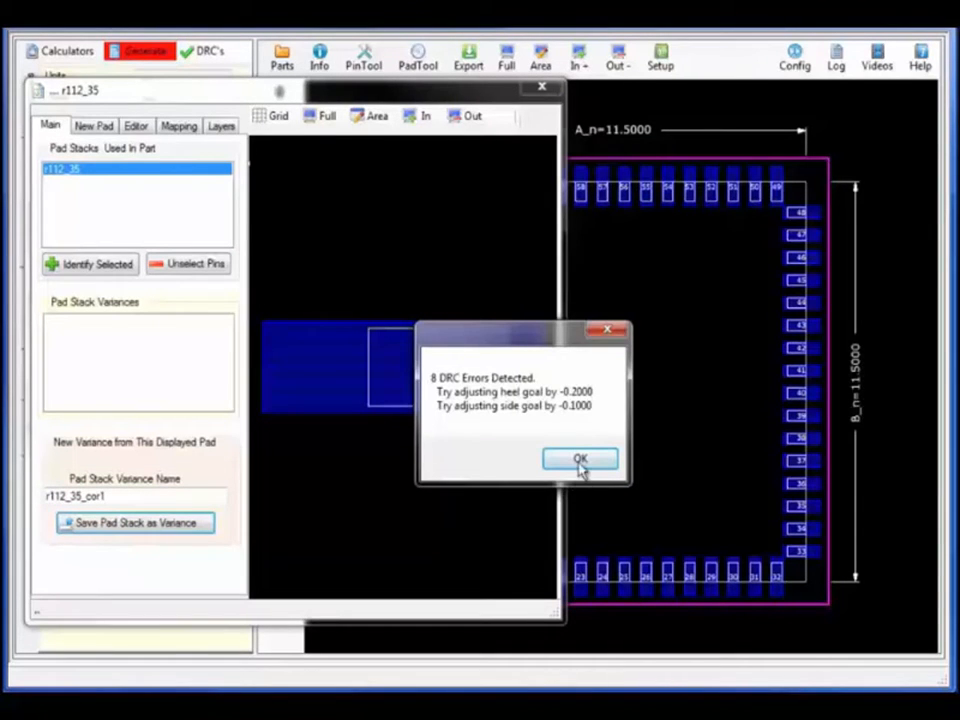
click(576, 458)
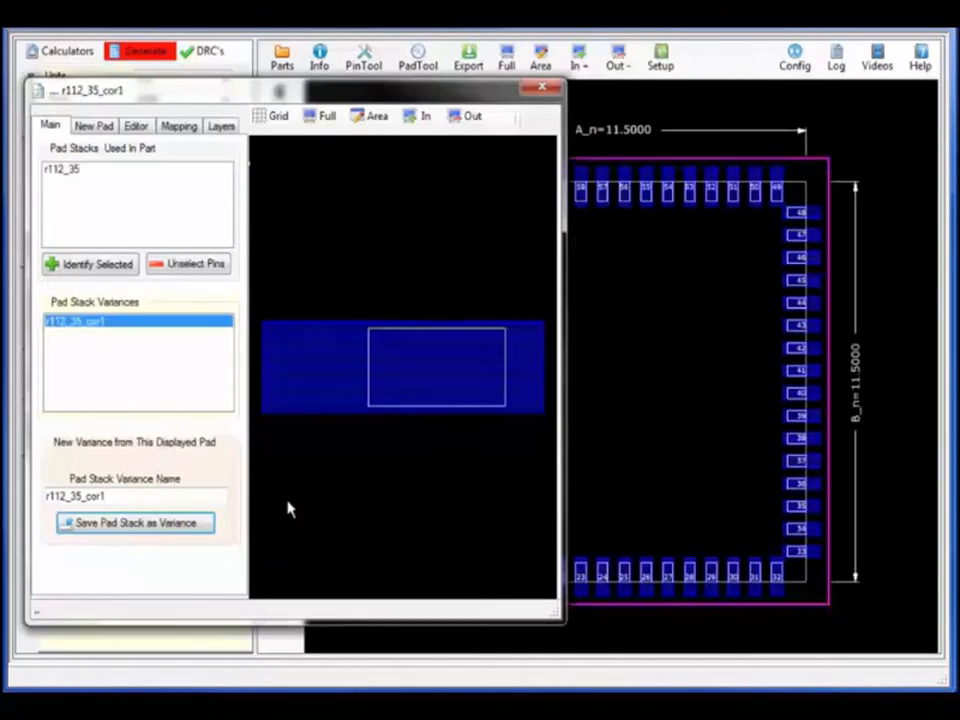
Save a second variance, r112_35_cor2, from the master r112_35 pad stack
click(148, 499)
key(BackSpace)
text(2)
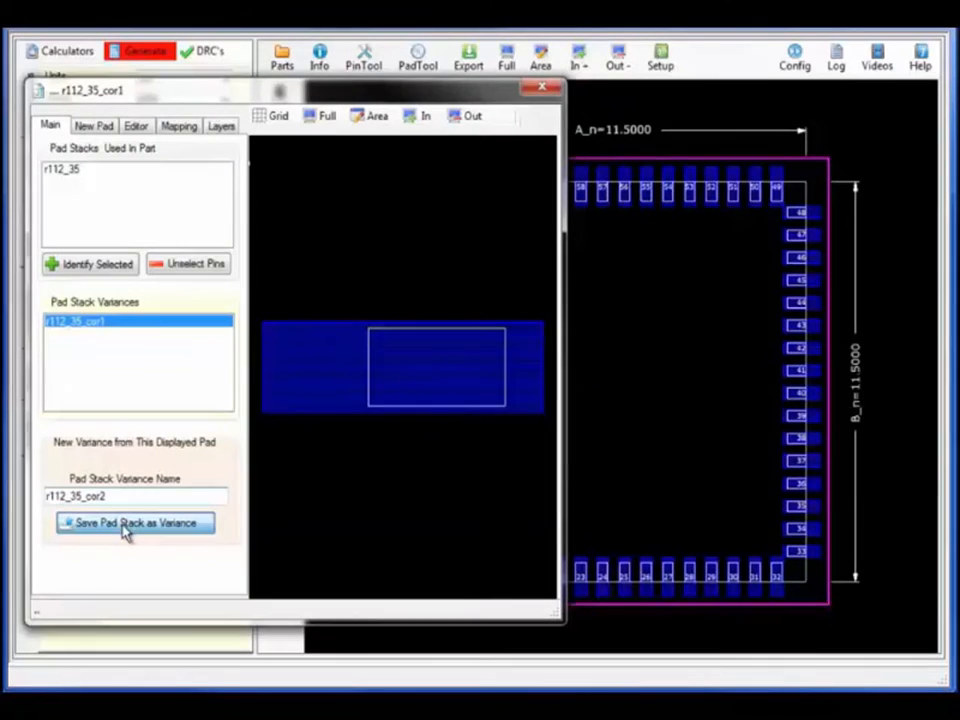
click(126, 531)
key(Return)
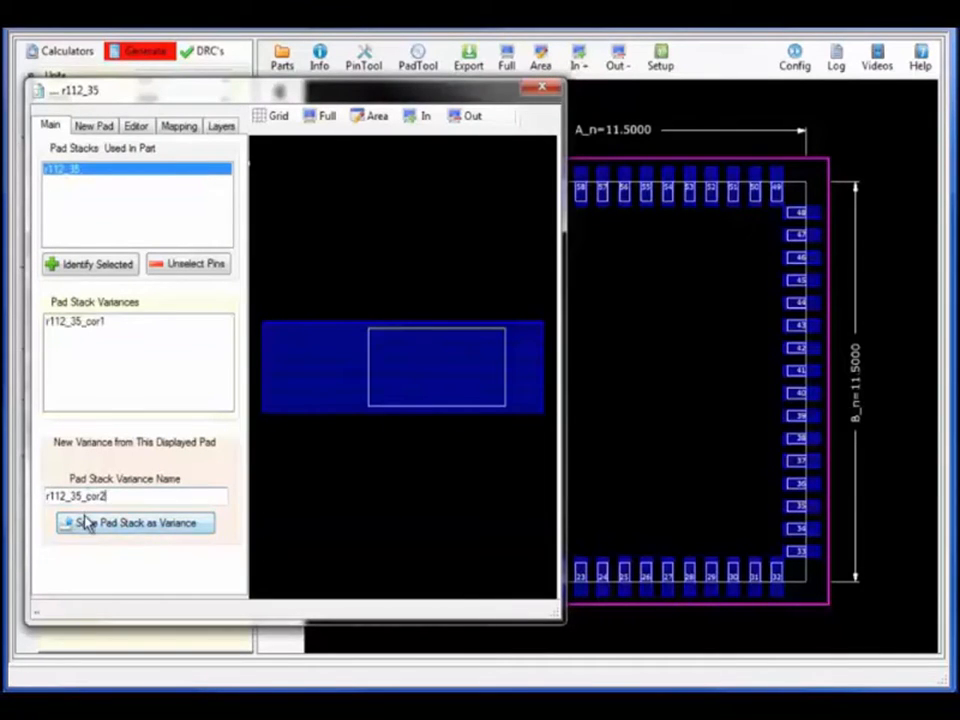
click(88, 524)
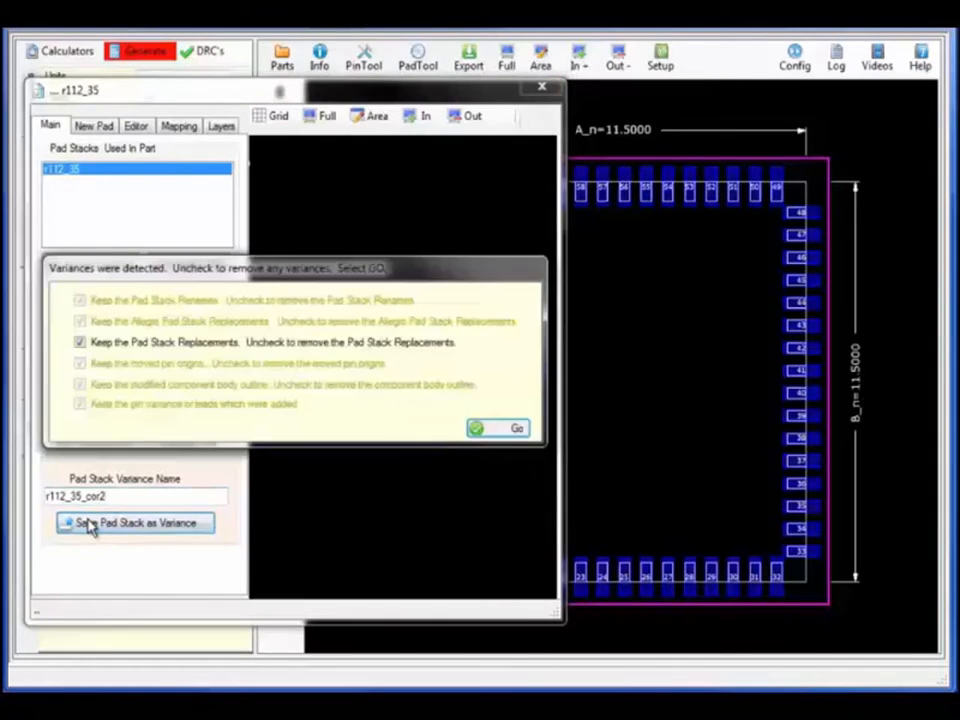
click(517, 429)
click(578, 458)
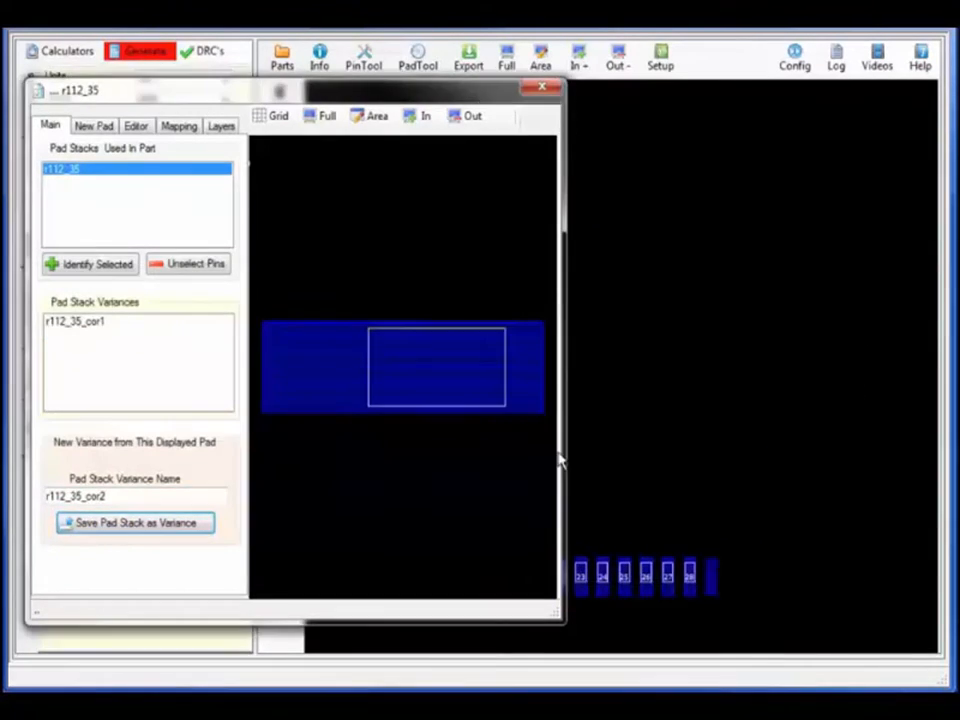
Chamfer the top-right corner of r112_35_cor1 with a 0.15 pull back in the Editor
click(136, 127)
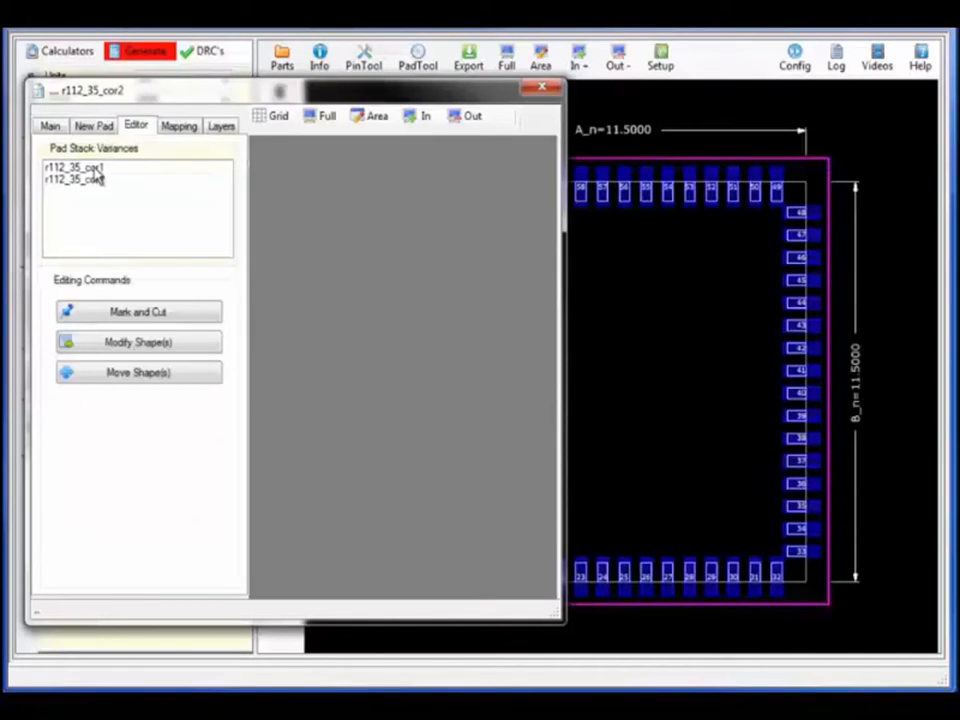
click(96, 168)
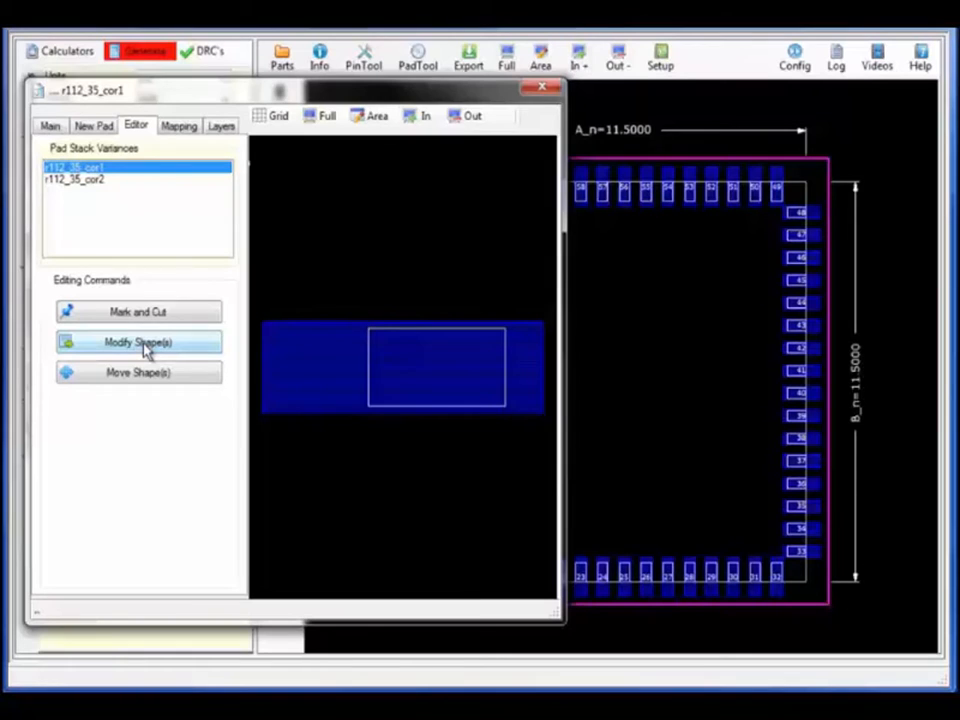
click(145, 344)
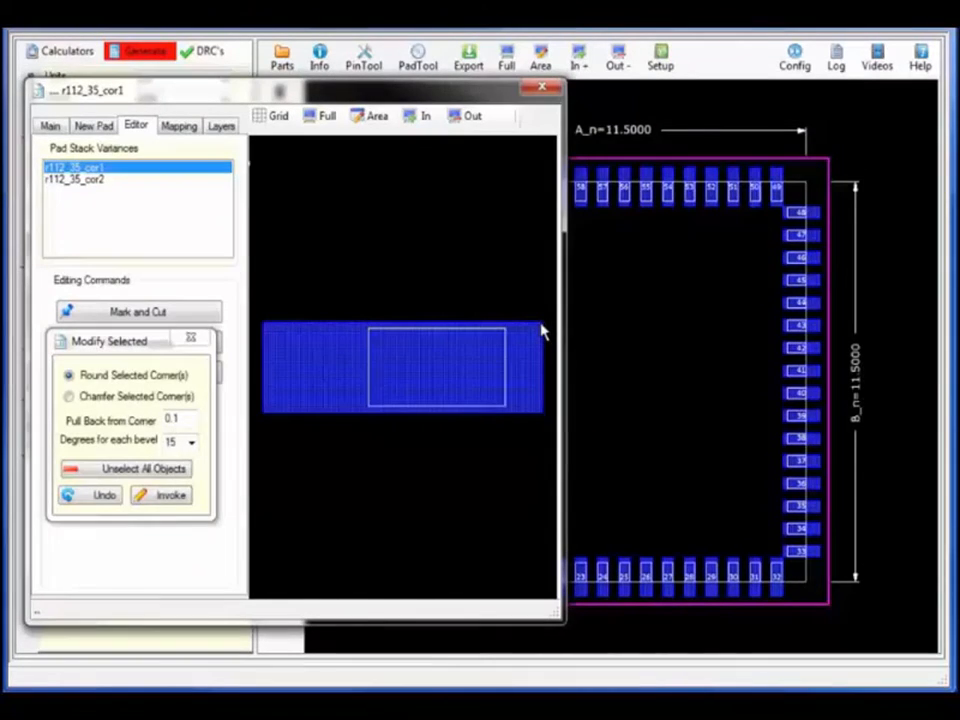
click(69, 397)
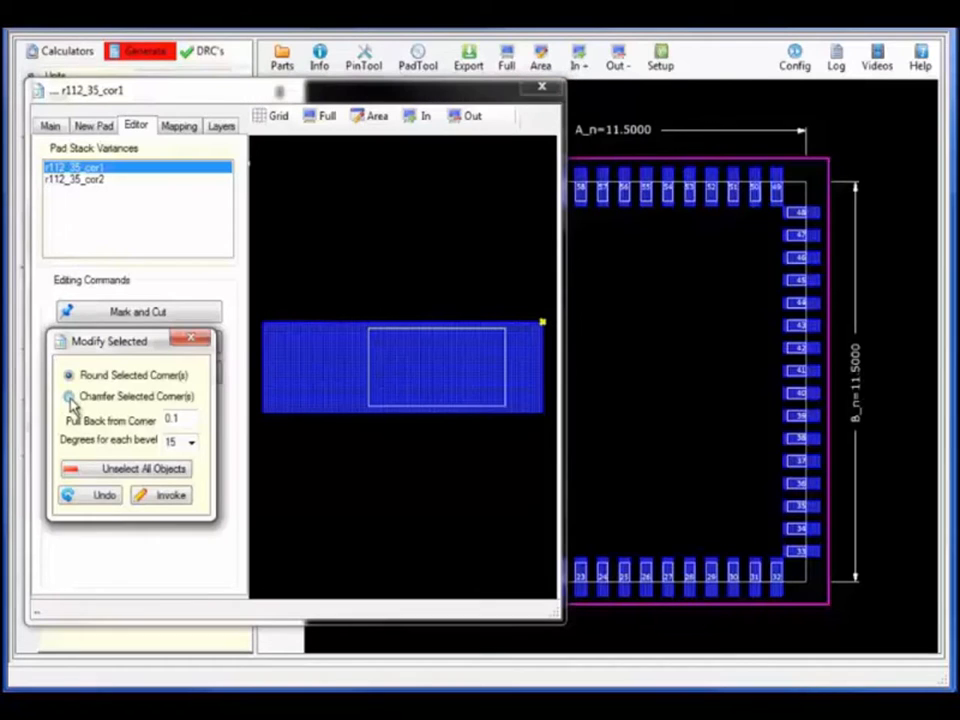
text(5)
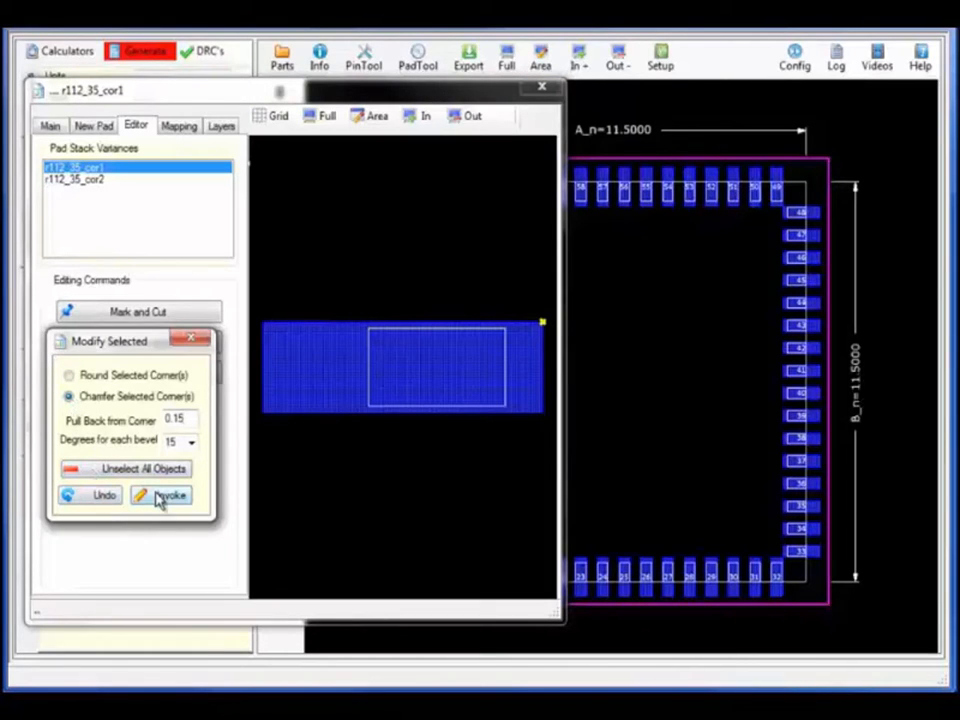
click(160, 497)
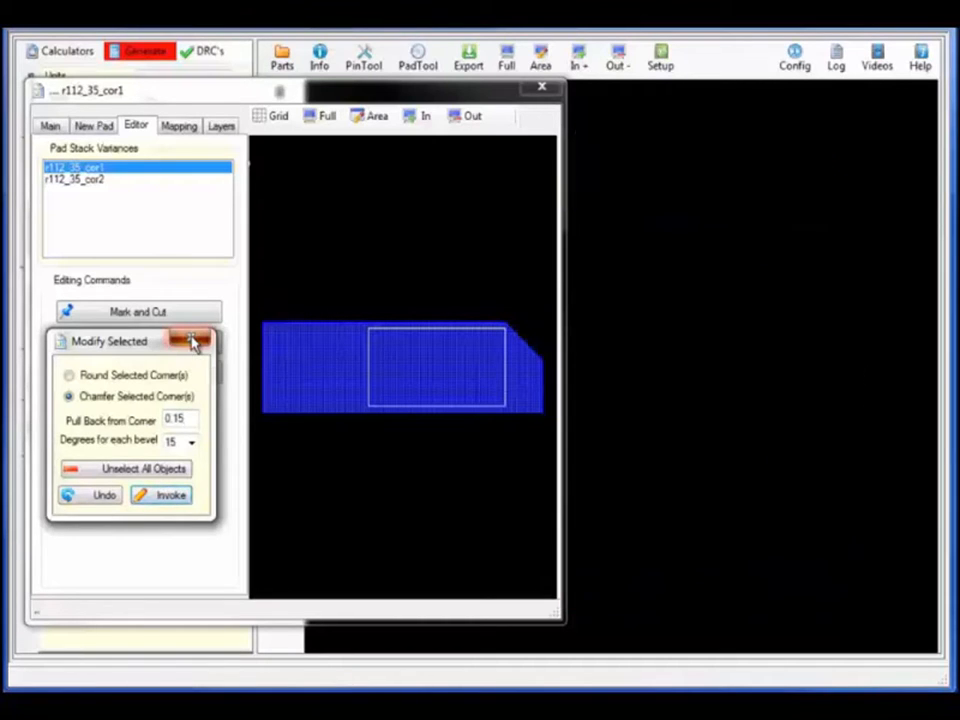
click(193, 342)
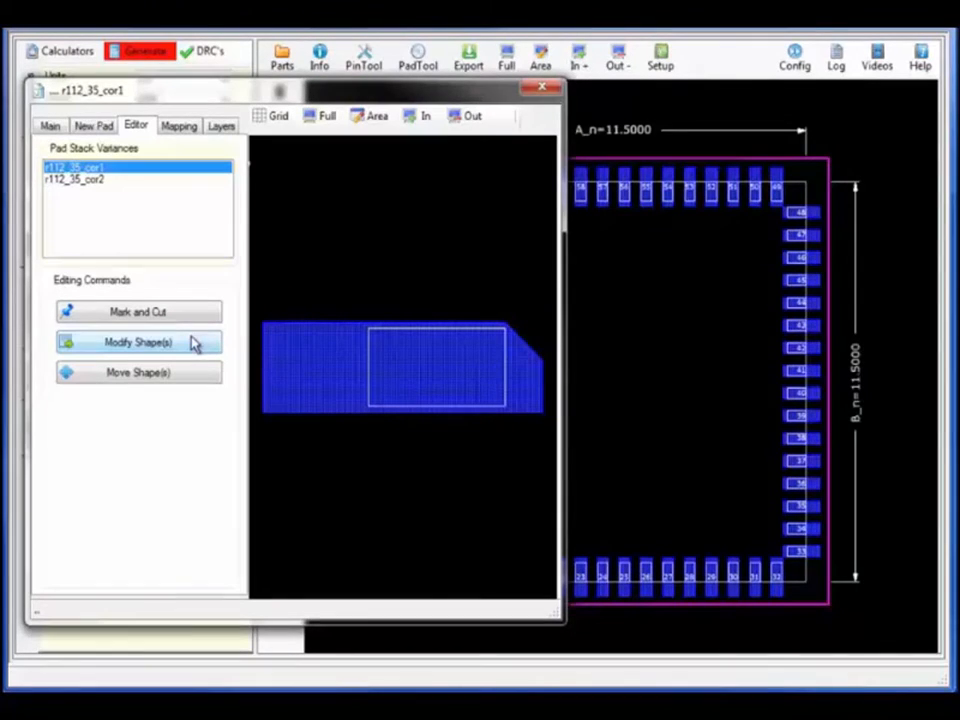
Chamfer the bottom-right corner of the r112_35_cor2 pad variant
click(90, 179)
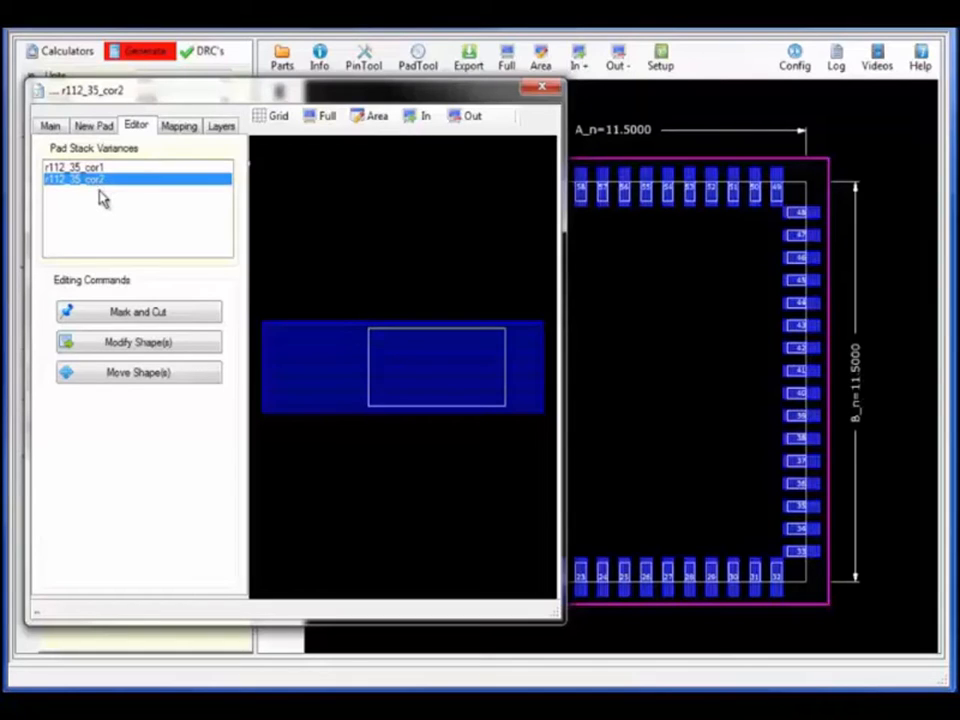
click(145, 345)
drag(531, 296, 146, 261)
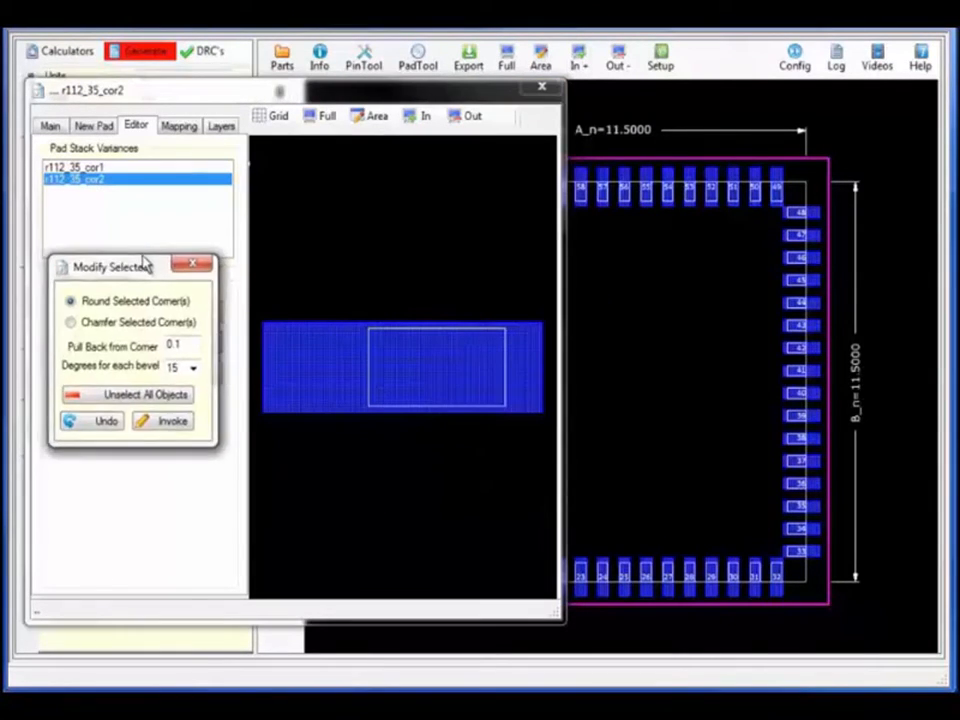
click(542, 412)
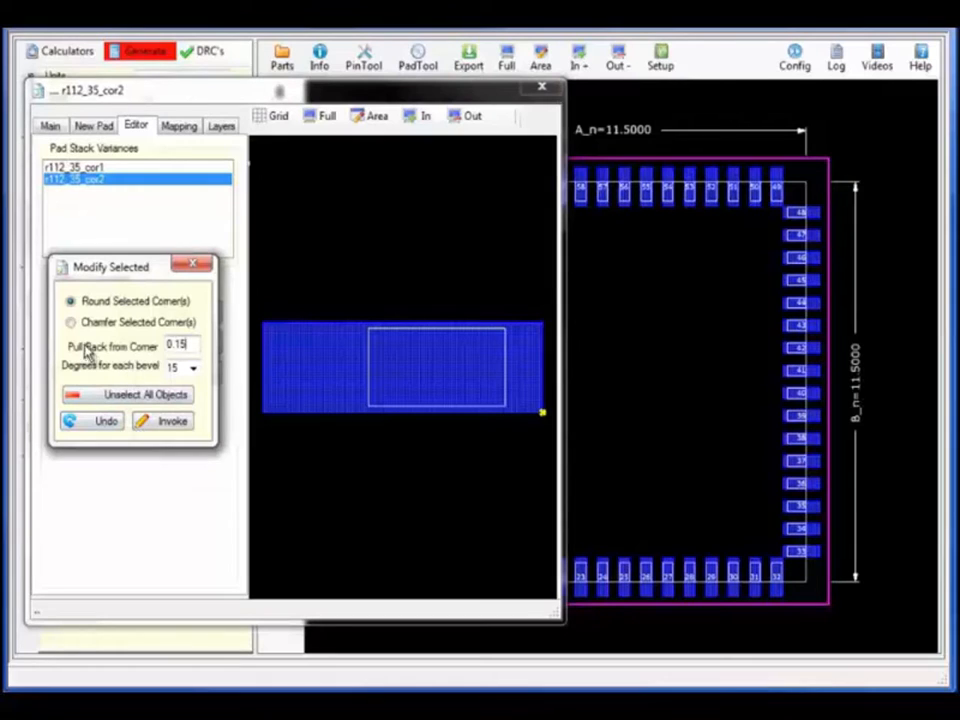
click(71, 322)
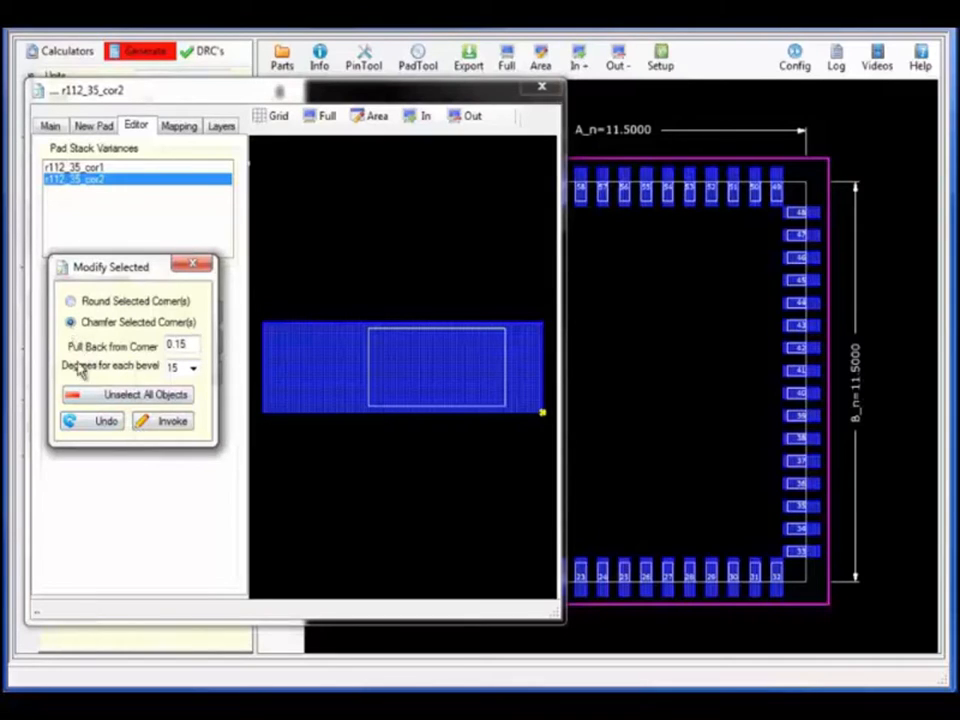
click(172, 422)
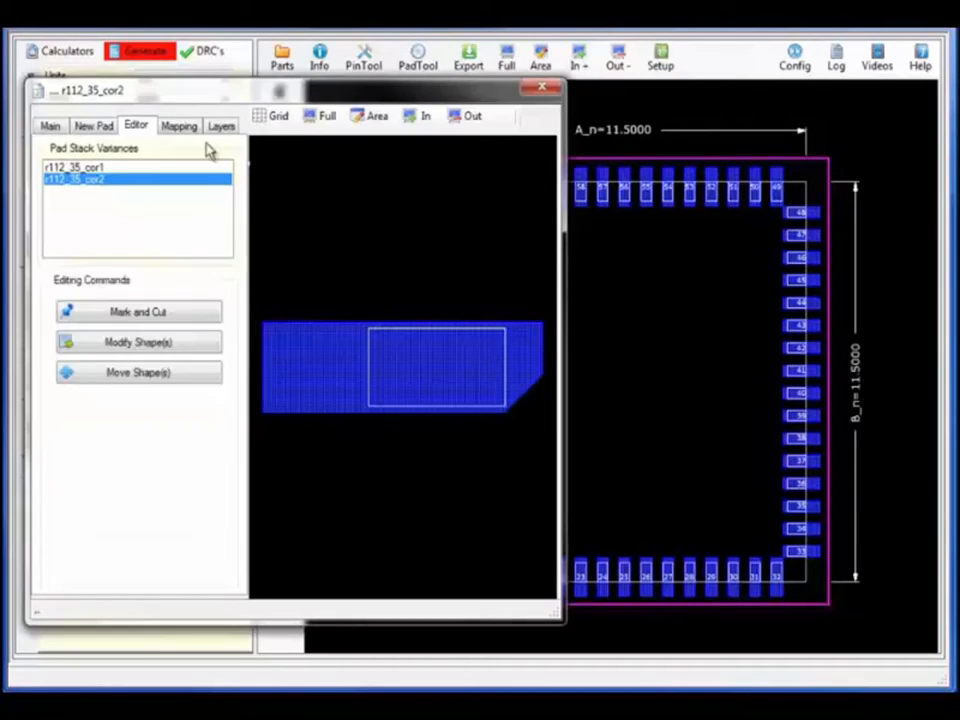
Swap corner pads 1, 17, 33 and 49 to r112_35_cor1 on the Mapping page
click(176, 128)
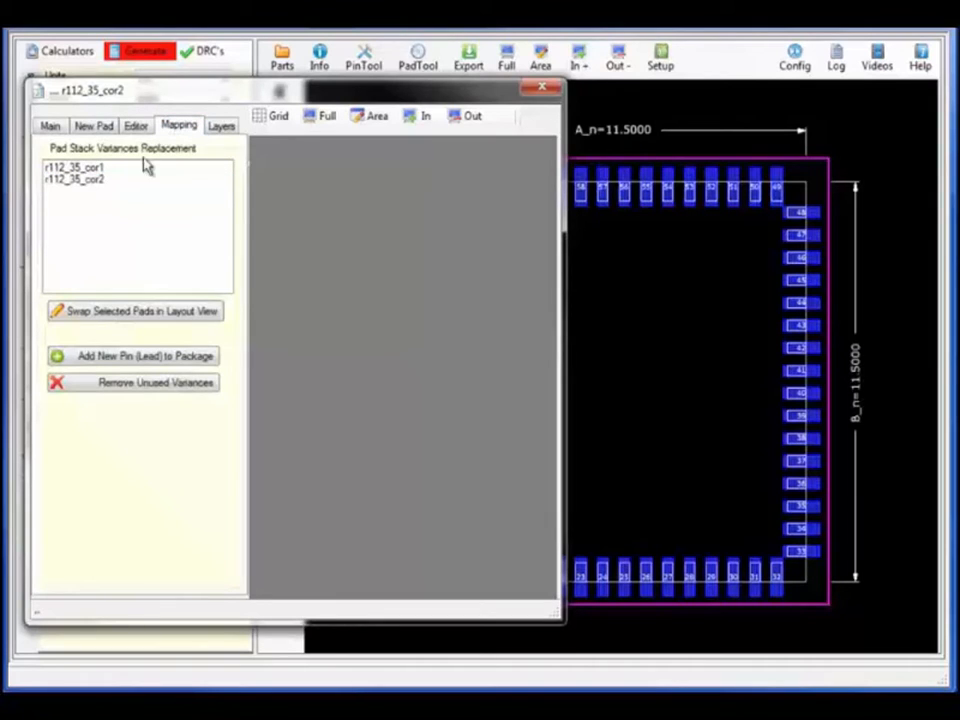
click(76, 167)
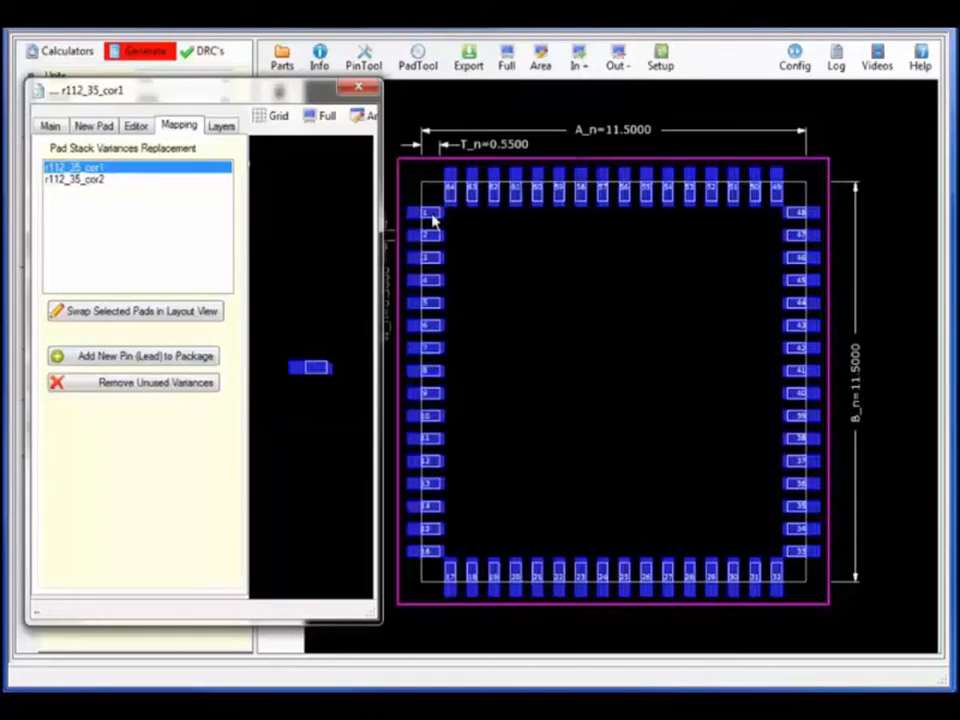
click(430, 214)
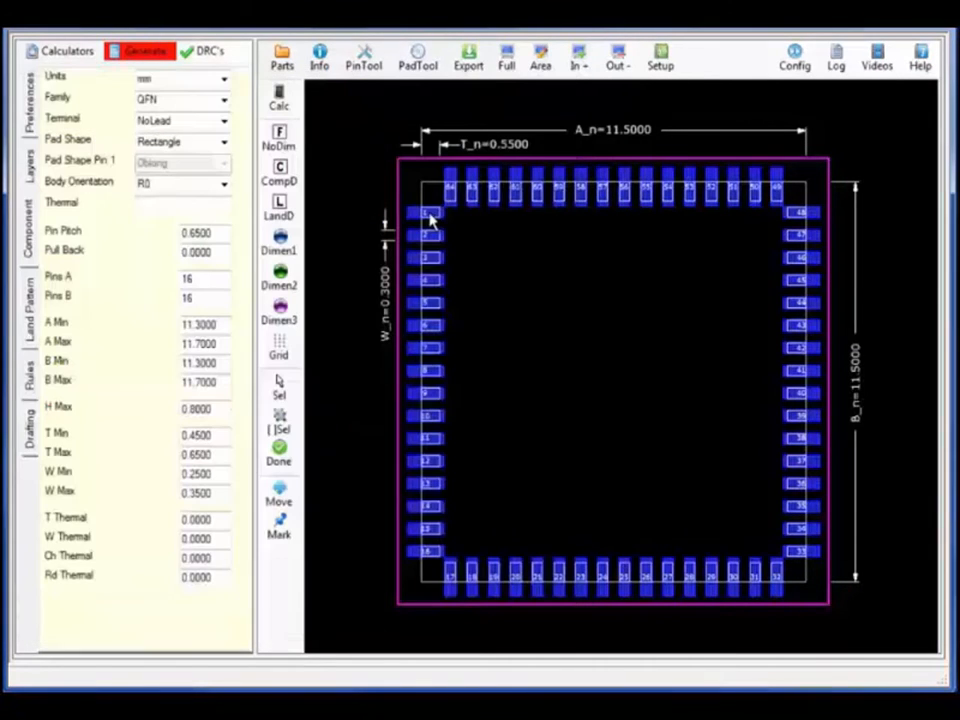
click(452, 580)
click(802, 553)
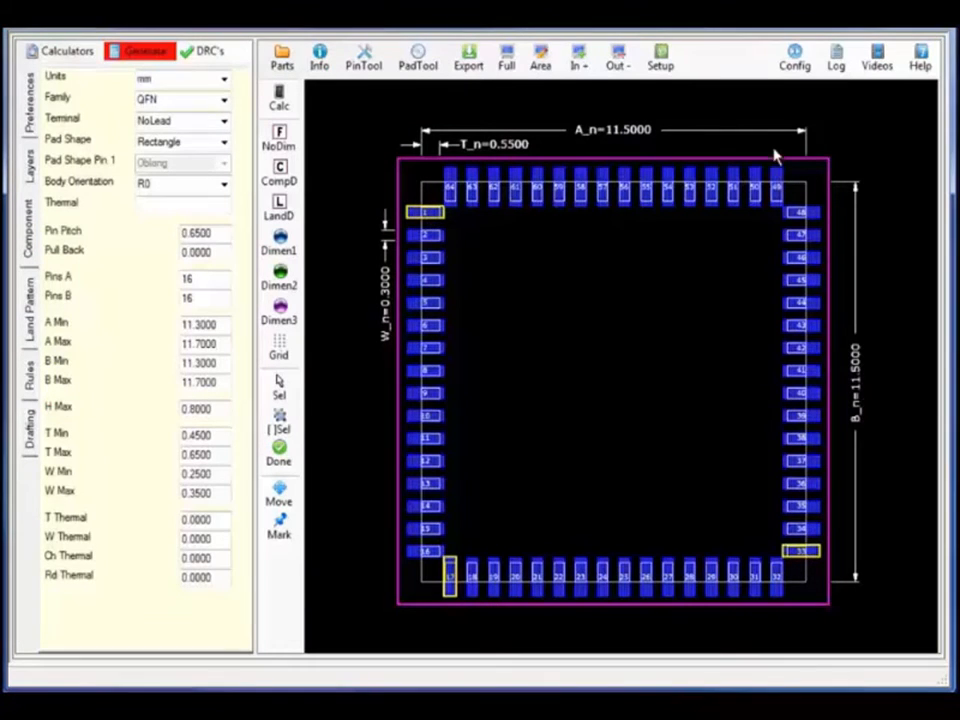
click(778, 185)
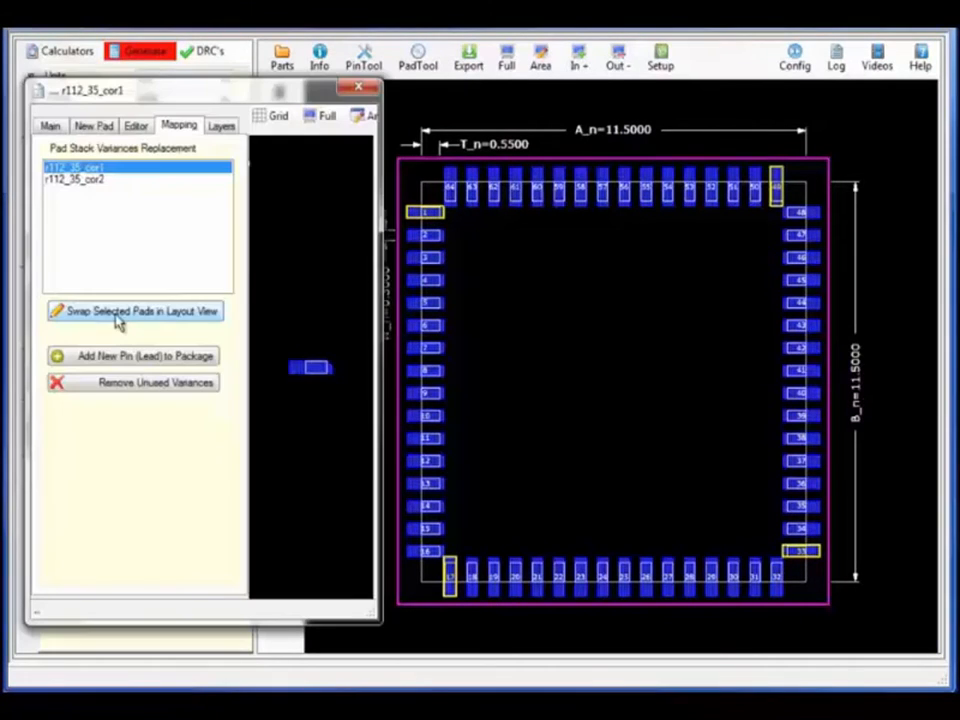
click(117, 316)
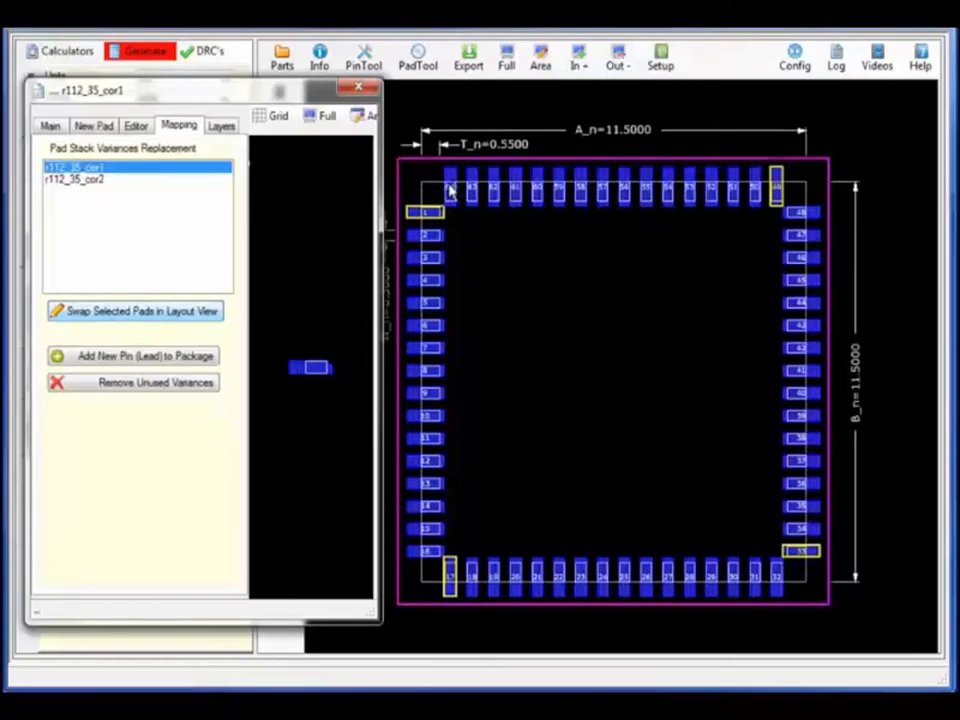
Swap corner pads 64, 16, 32 and 48 to r112_35_cor2
click(450, 180)
click(451, 181)
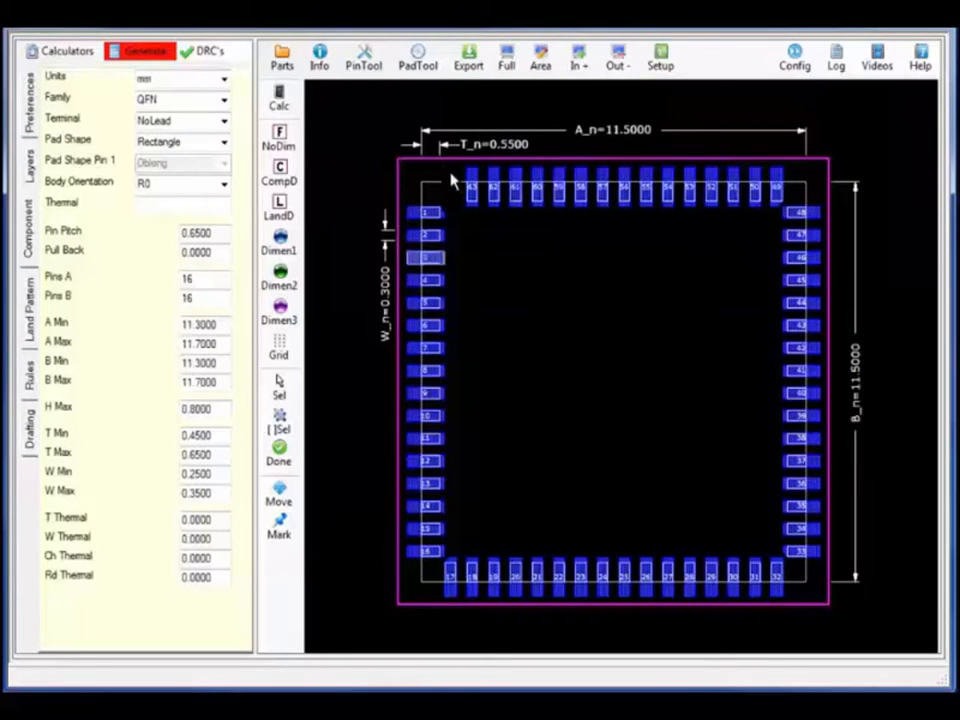
ctrl+click(421, 556)
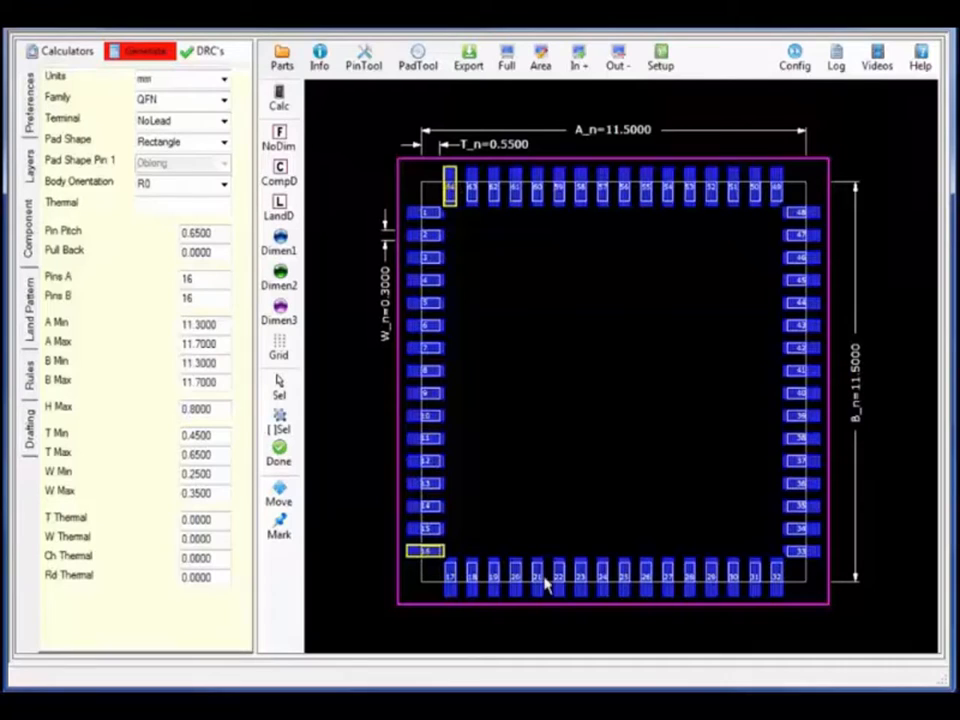
ctrl+click(777, 588)
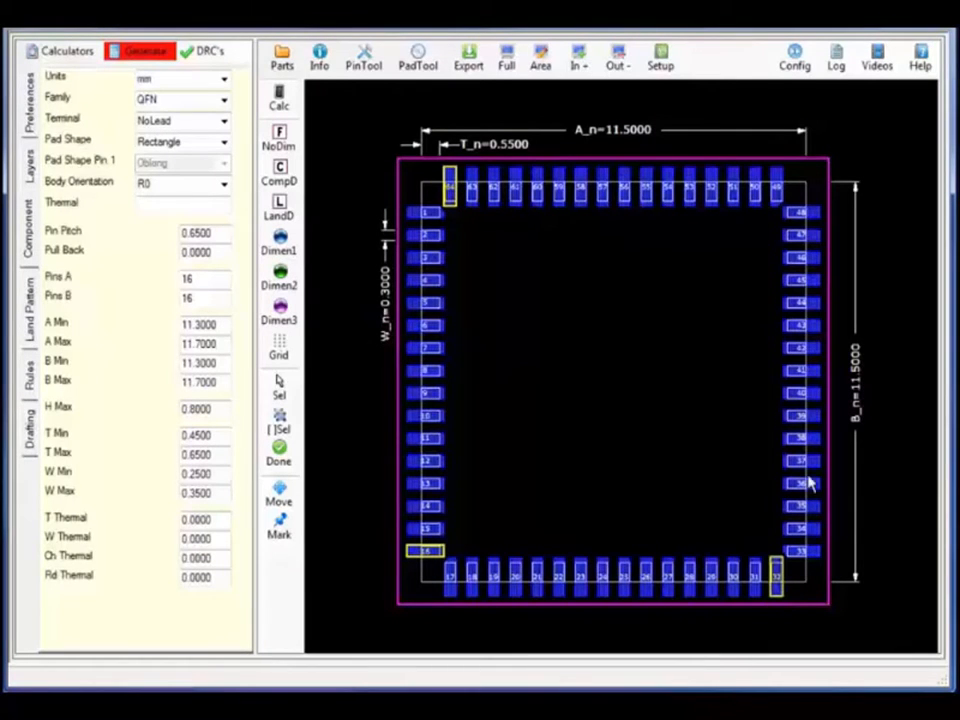
ctrl+click(812, 217)
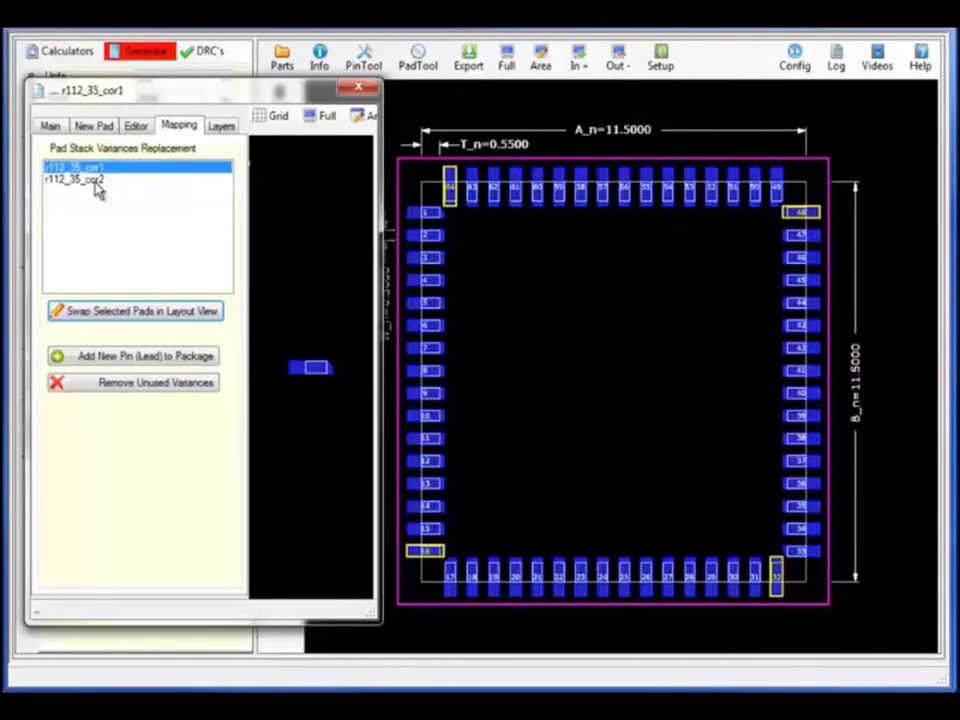
click(80, 180)
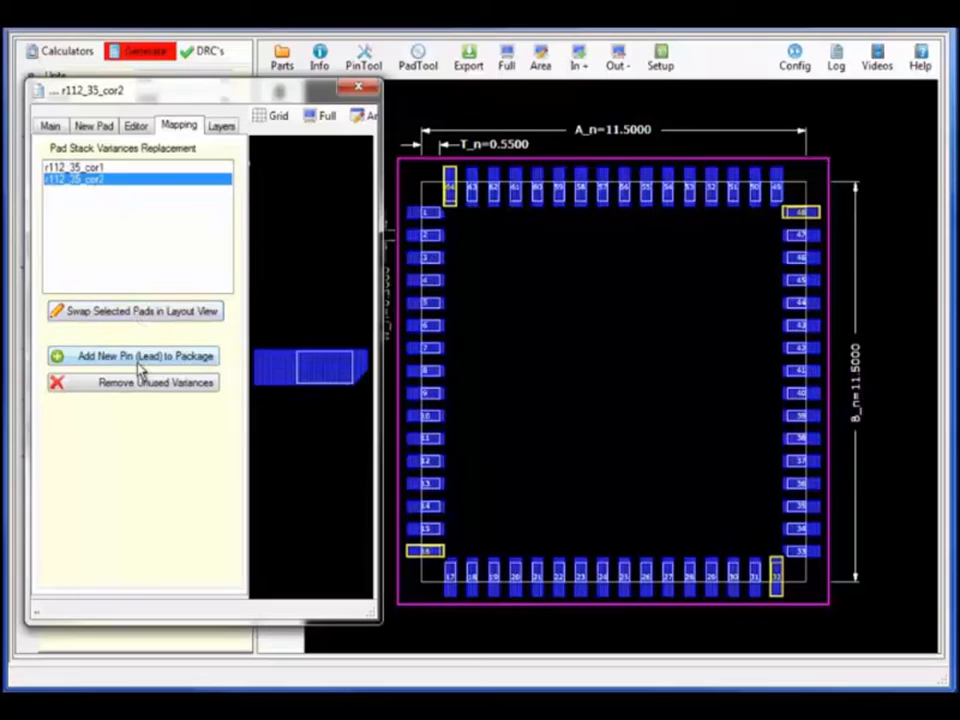
click(146, 313)
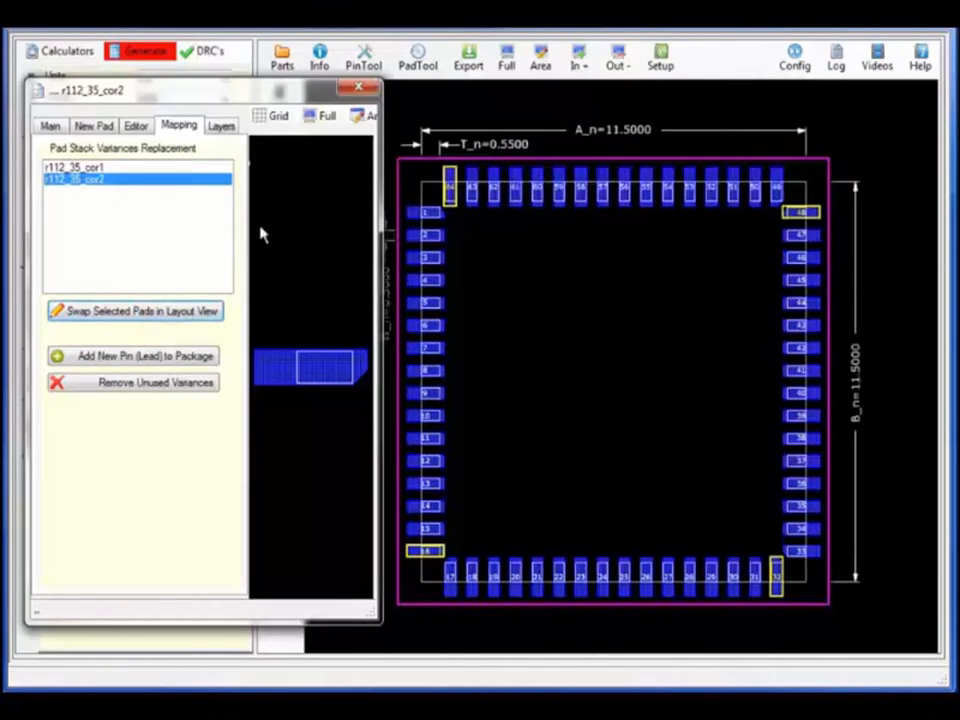
click(362, 90)
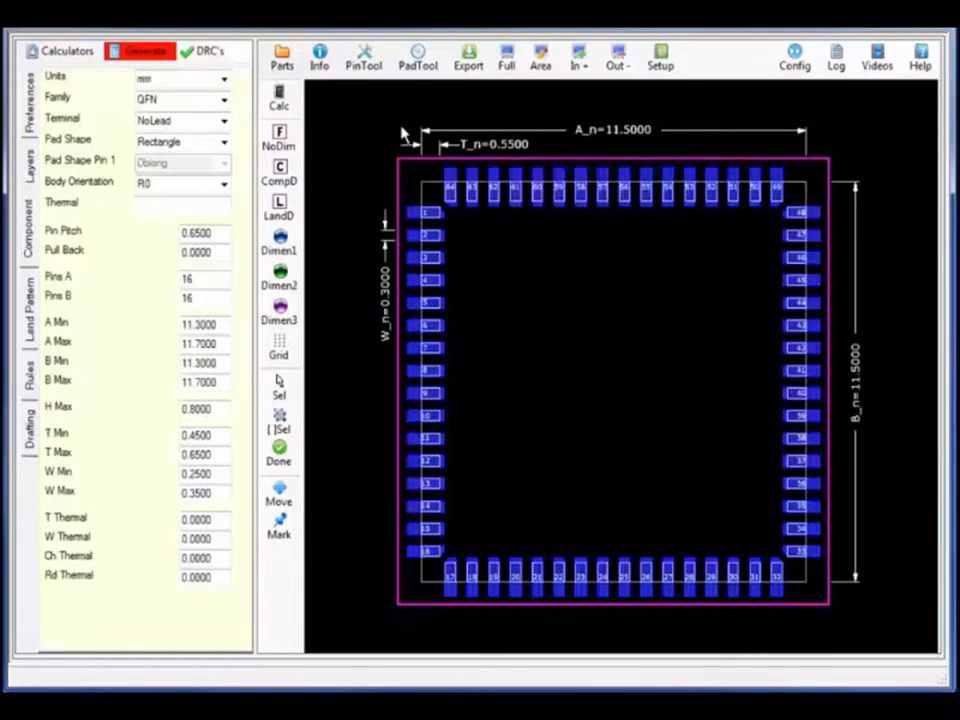
click(540, 60)
drag(364, 279, 521, 141)
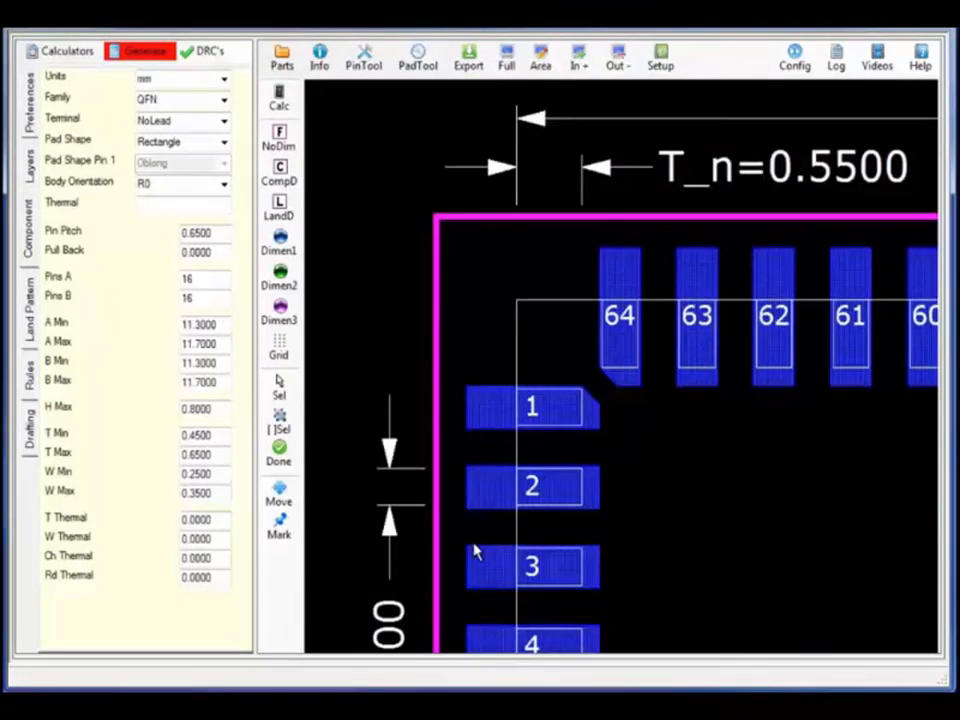
click(204, 51)
click(235, 275)
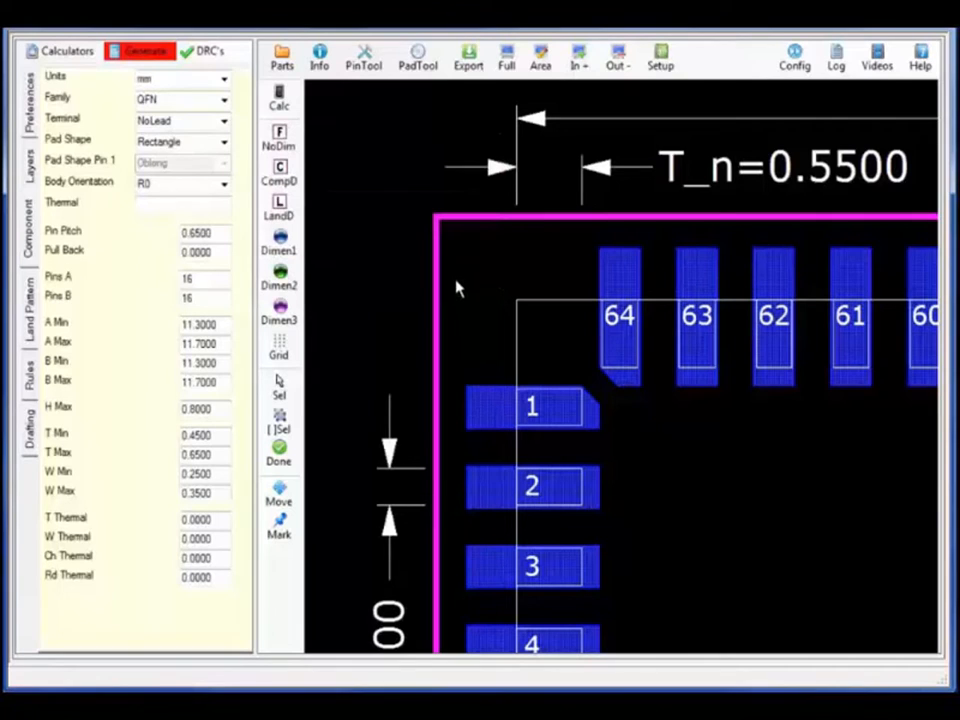
click(507, 62)
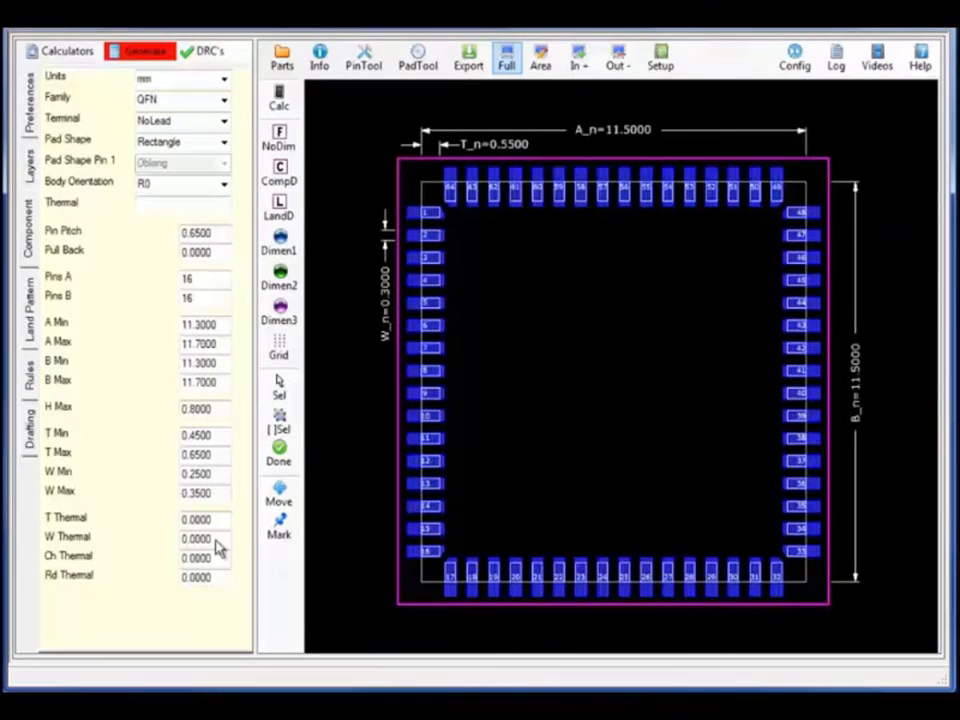
Set the thermal pad to 6.0 × 6.0 and regenerate, keeping the pad stack replacements
click(217, 521)
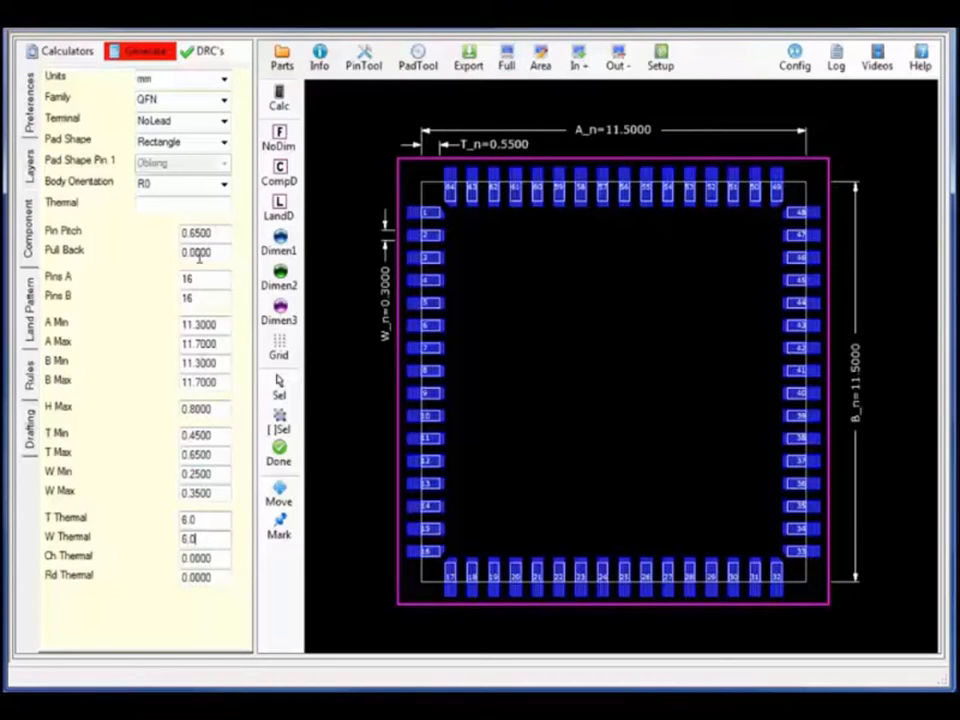
click(140, 51)
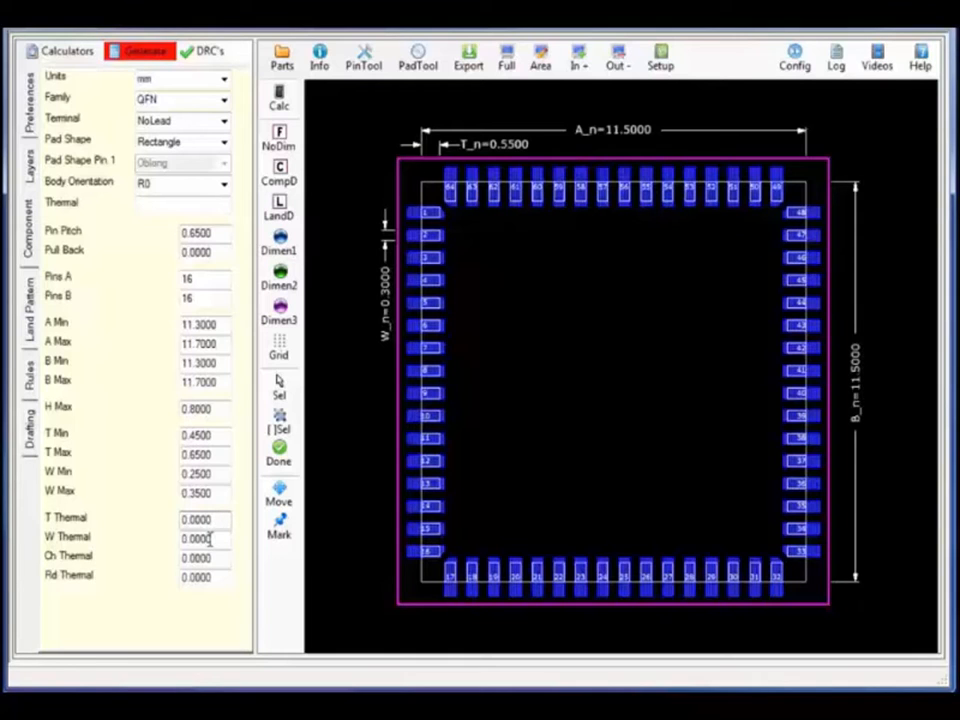
click(133, 55)
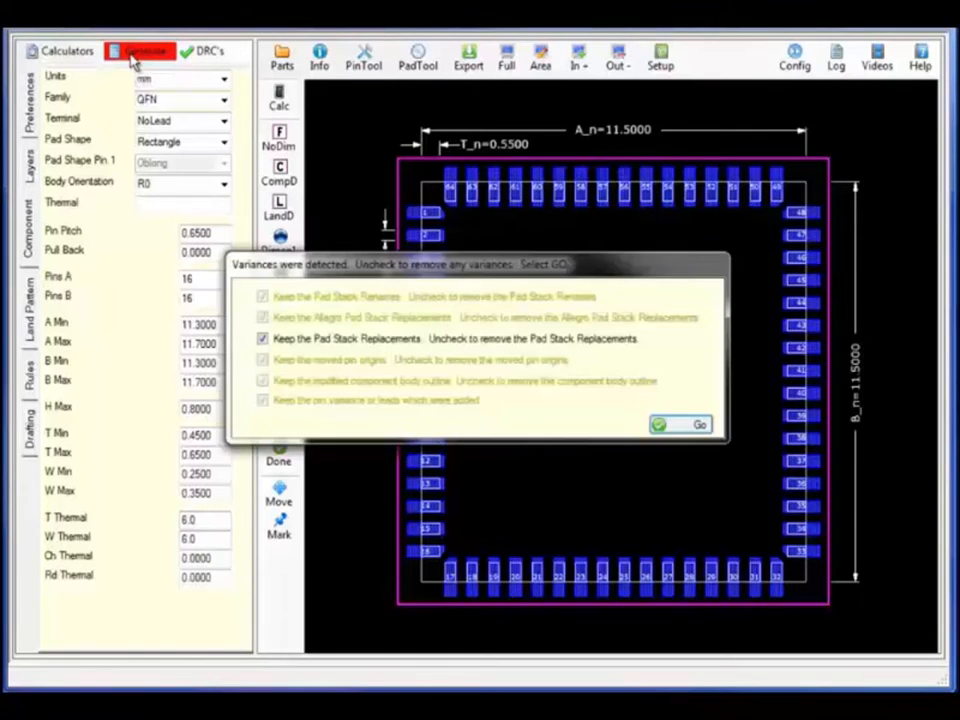
click(666, 424)
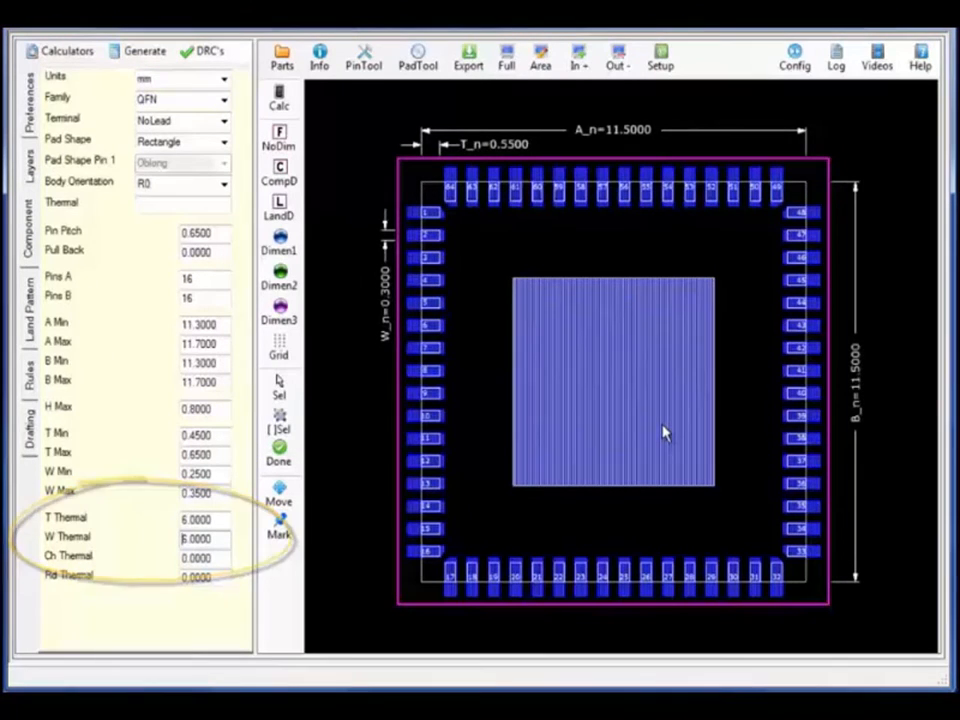
click(420, 65)
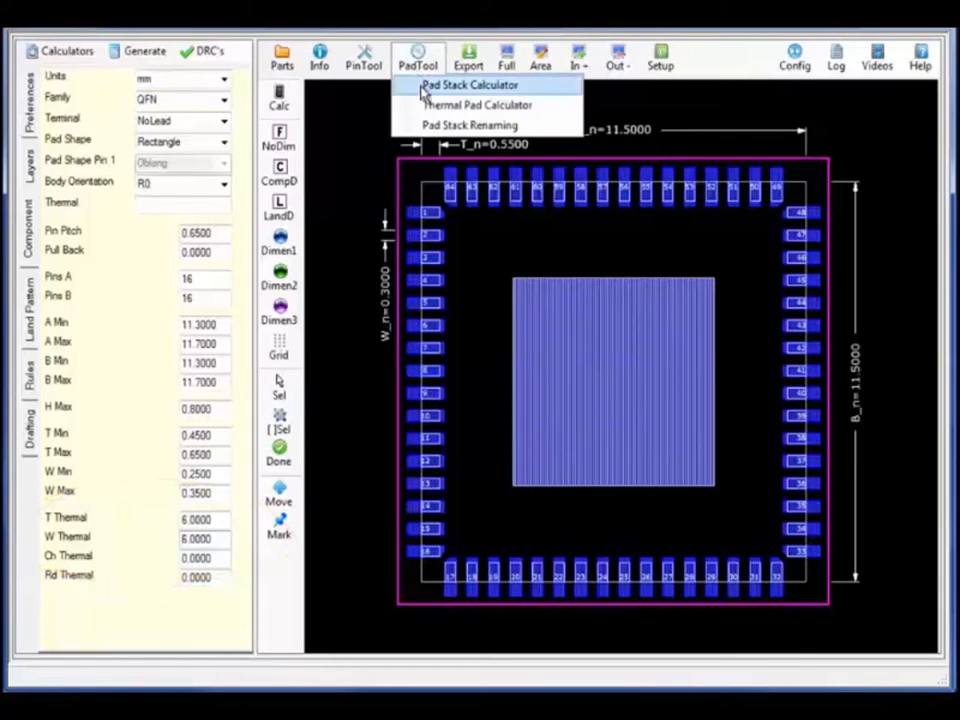
Create a thermal pad variant from s600 with a paste array of 4 rows
click(423, 86)
drag(416, 118, 187, 68)
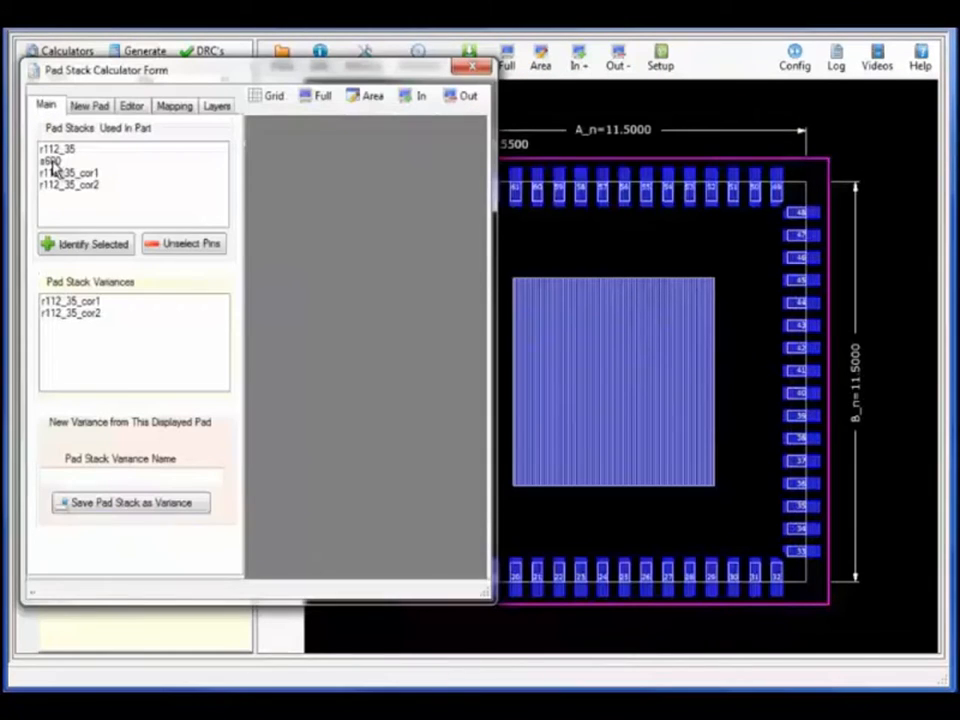
click(52, 162)
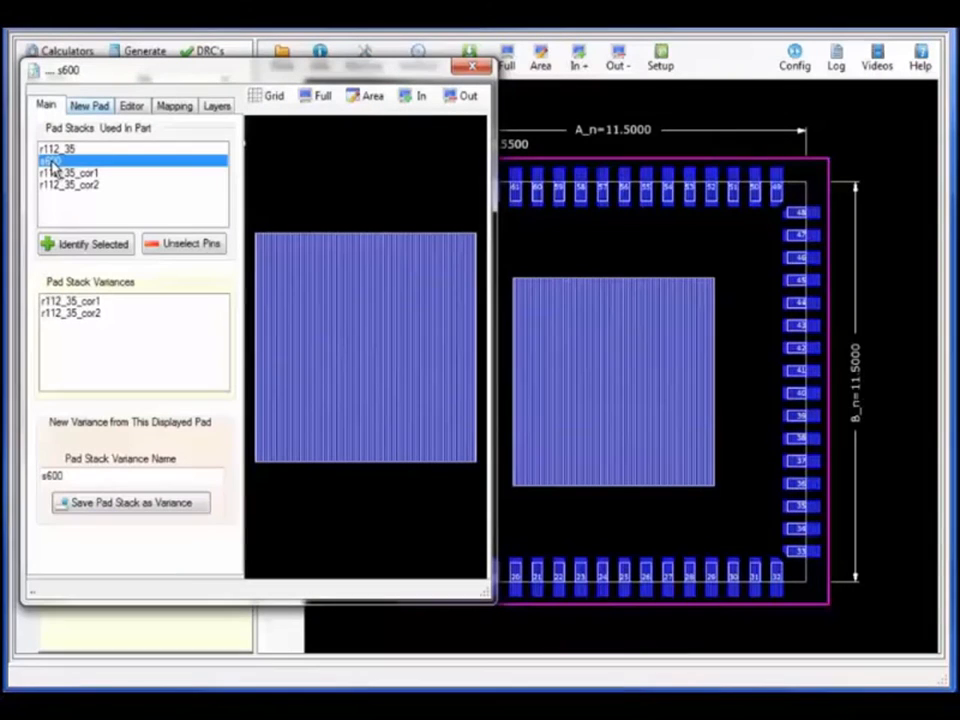
click(90, 106)
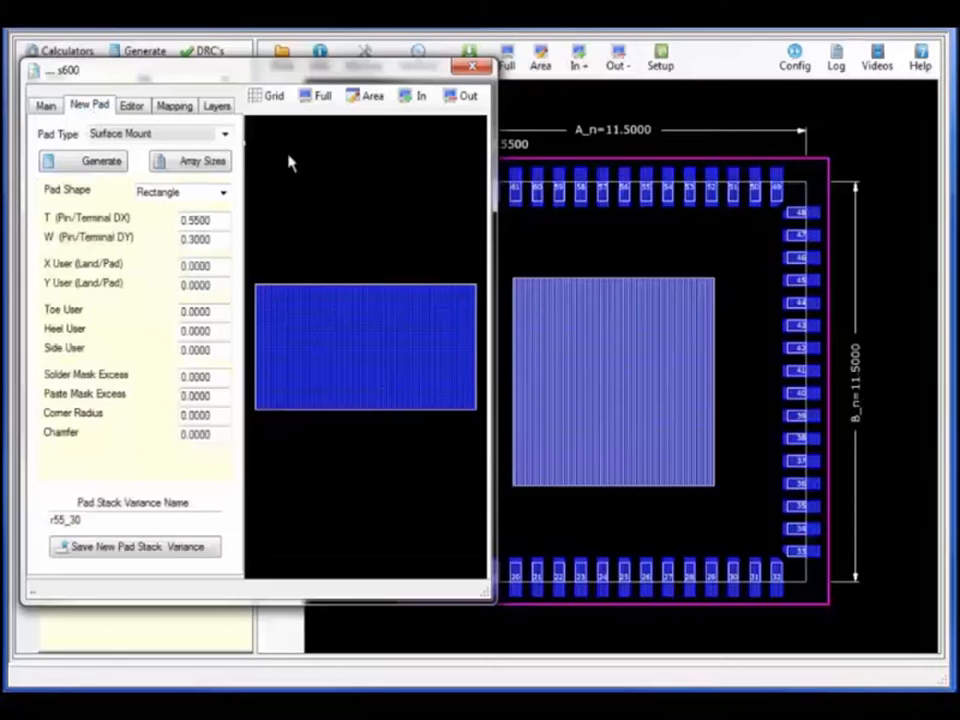
click(224, 134)
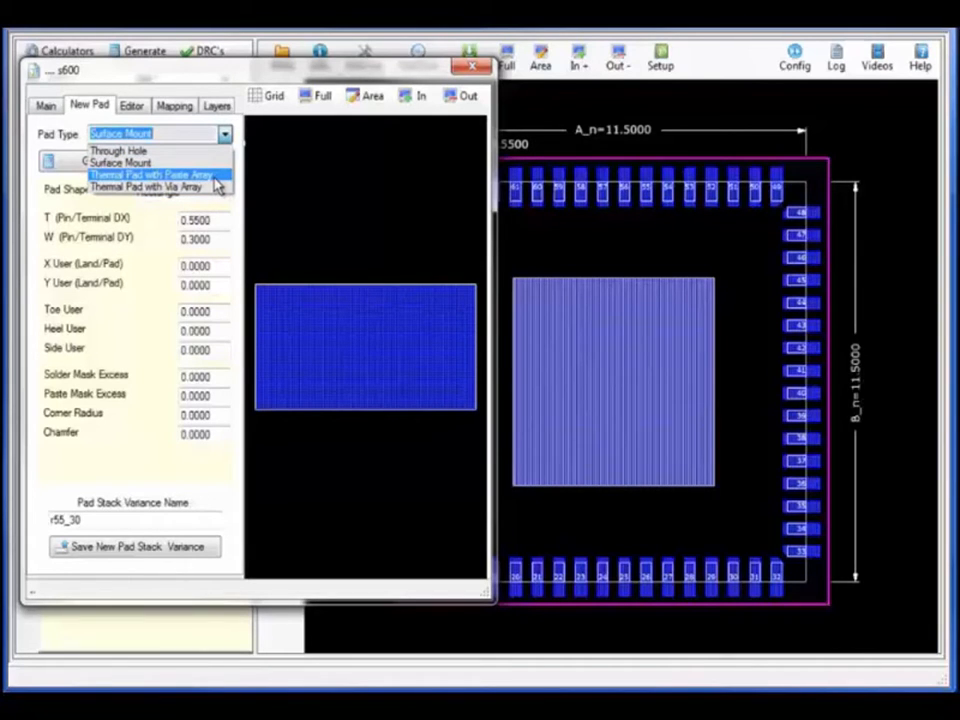
click(213, 177)
click(95, 161)
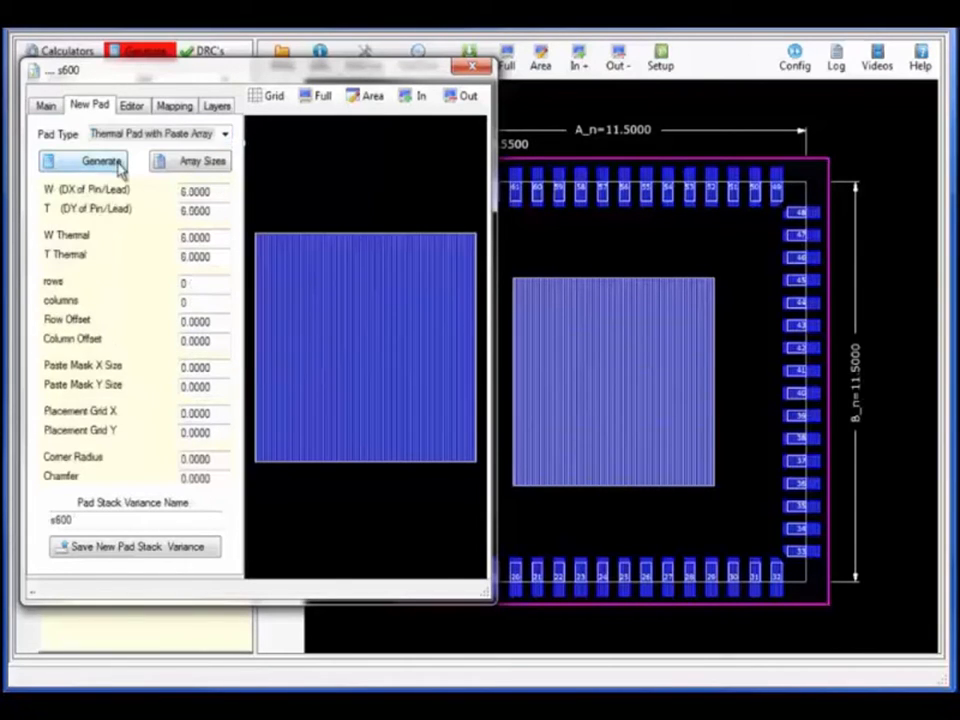
click(190, 284)
text(4)
click(95, 162)
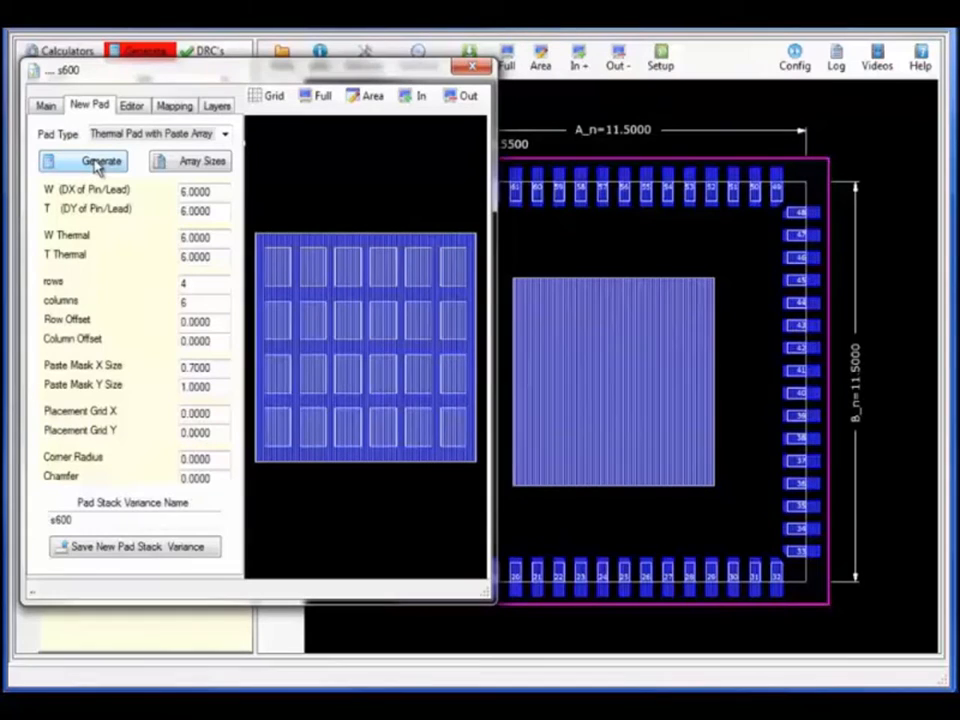
Swap the centre thermal pad for the s600A_v variant in the Mapping view
click(174, 106)
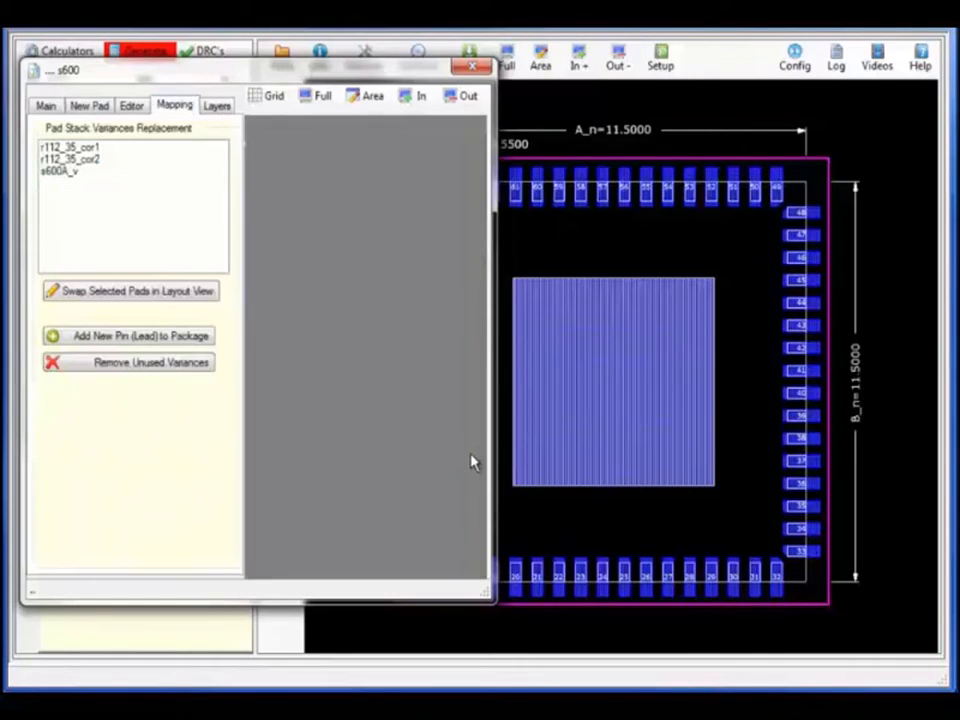
click(70, 173)
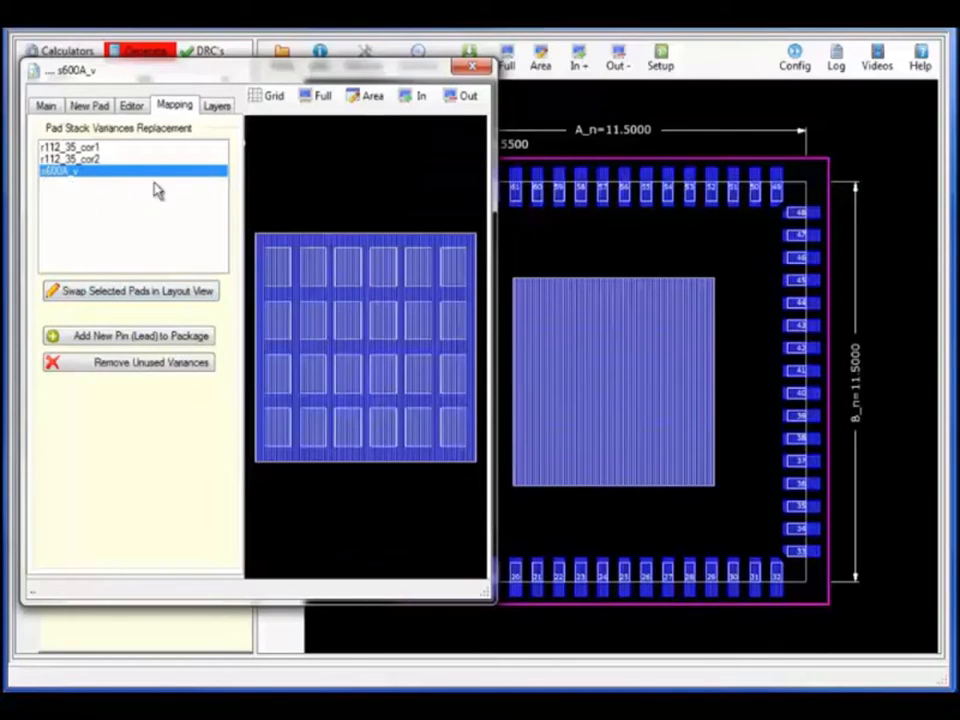
click(652, 430)
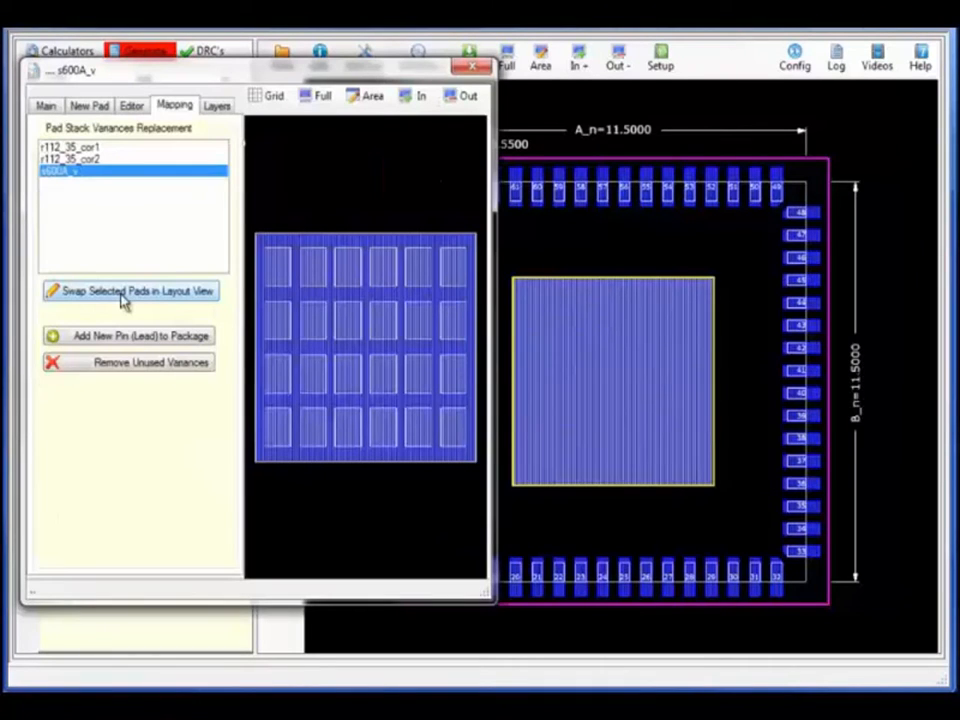
click(123, 298)
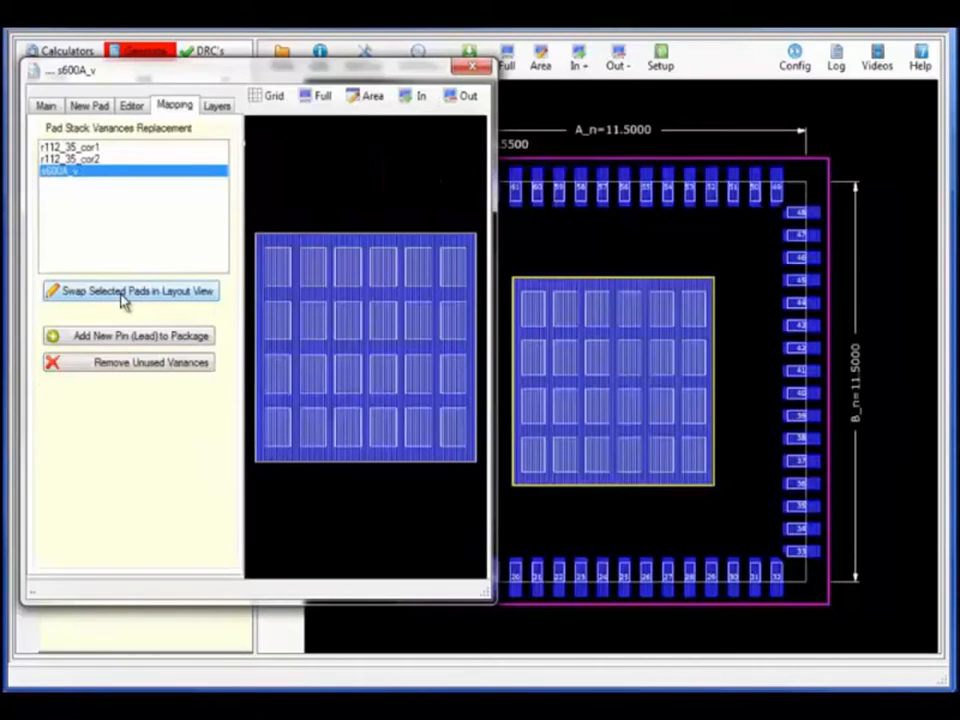
click(475, 68)
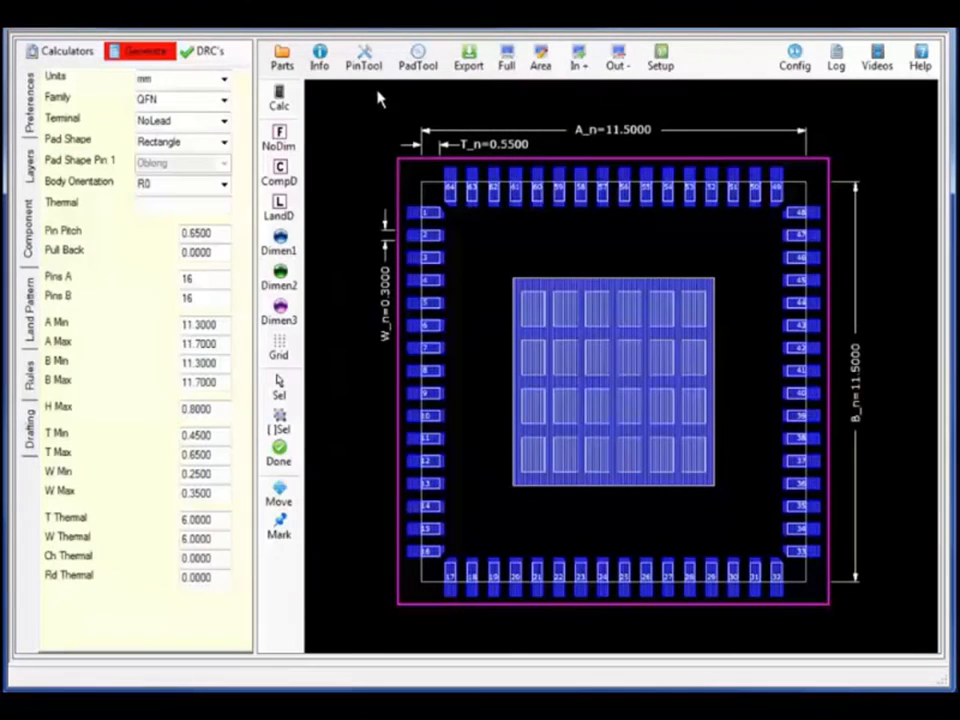
Annotate the footprint from the symbol with pin names, directions, functions and groups
click(366, 62)
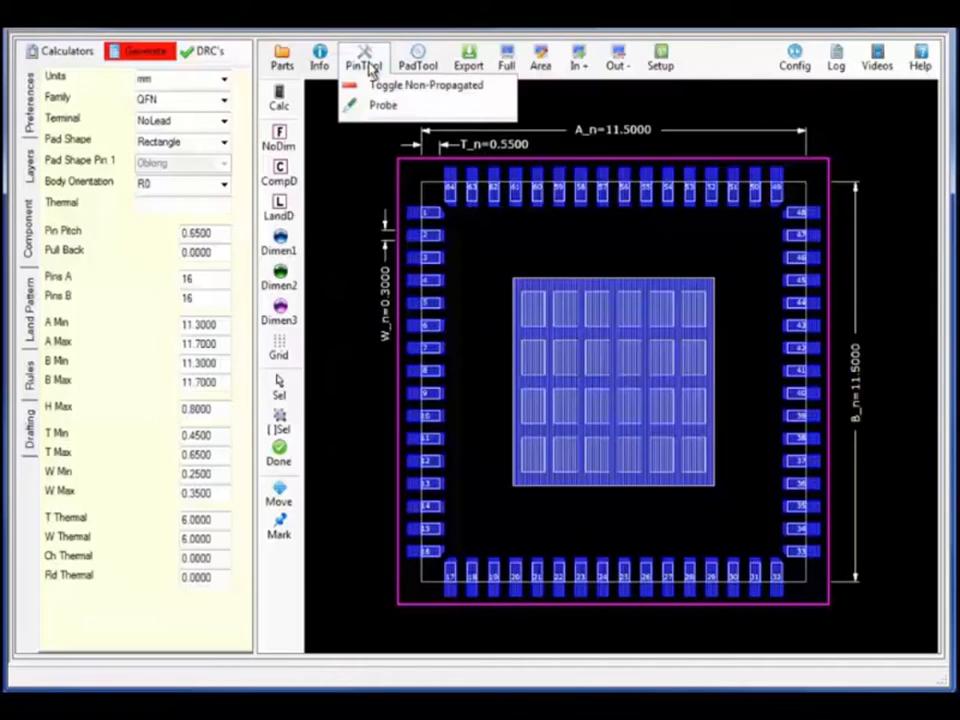
mouse_move(326, 66)
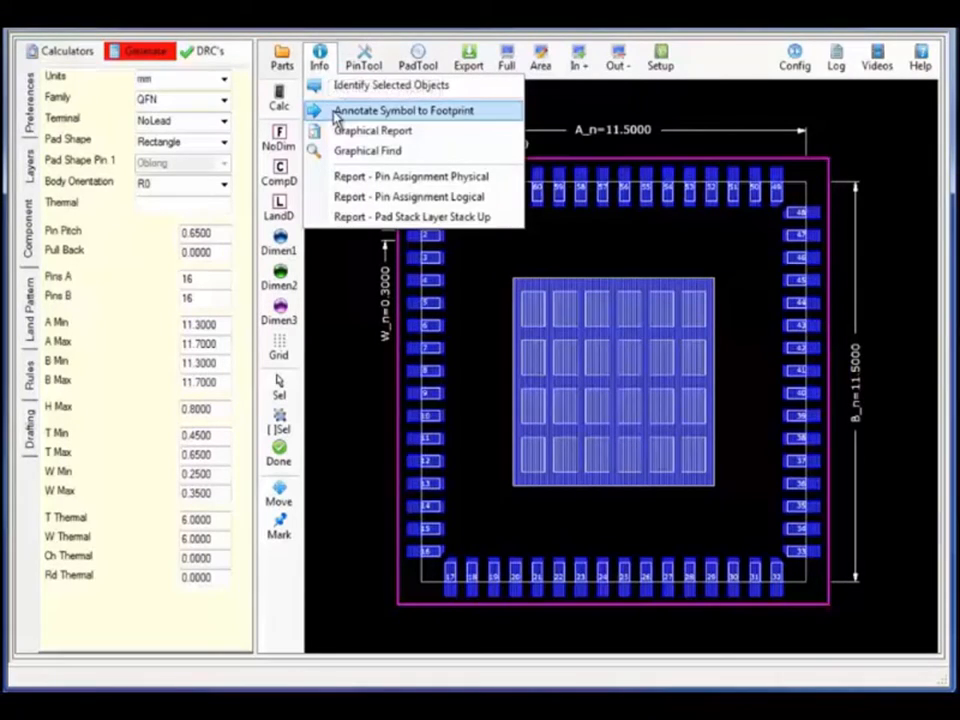
click(336, 112)
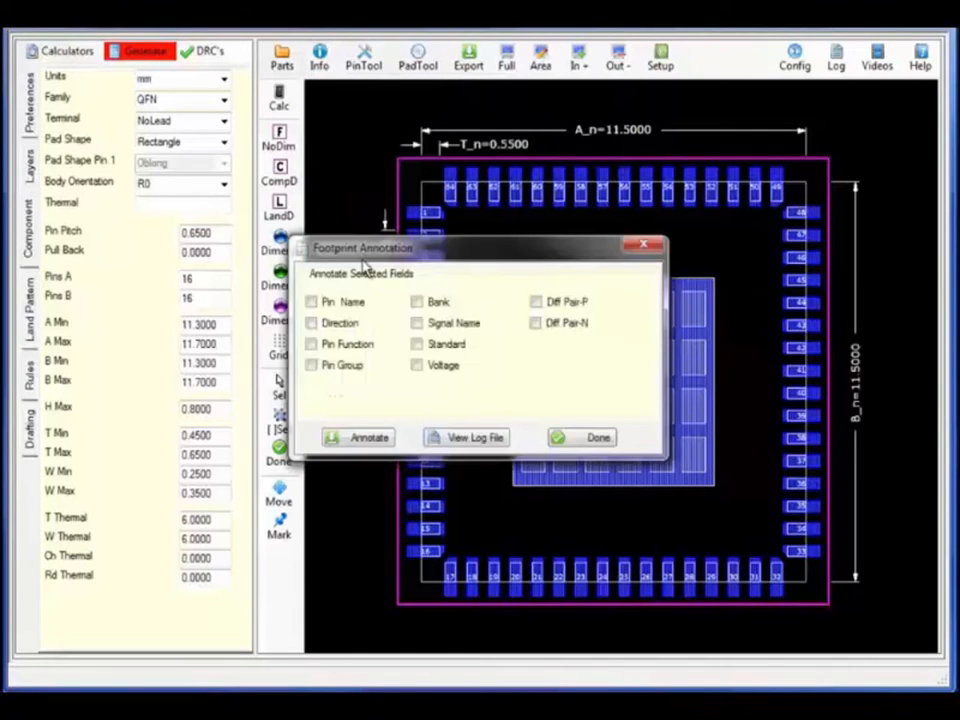
click(311, 302)
click(311, 323)
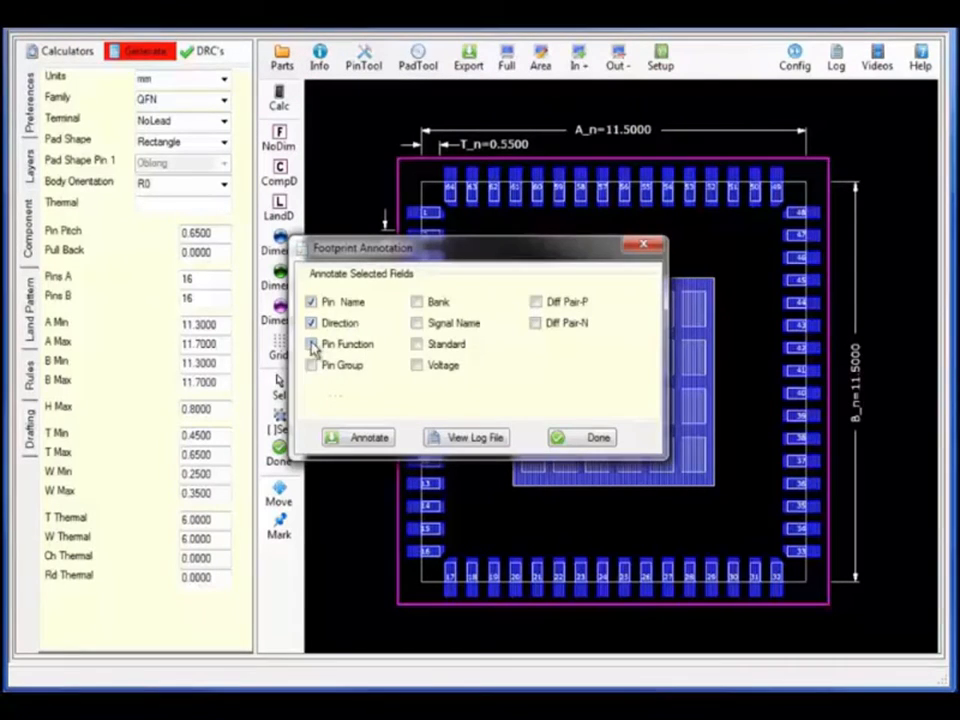
click(311, 344)
click(311, 366)
click(366, 440)
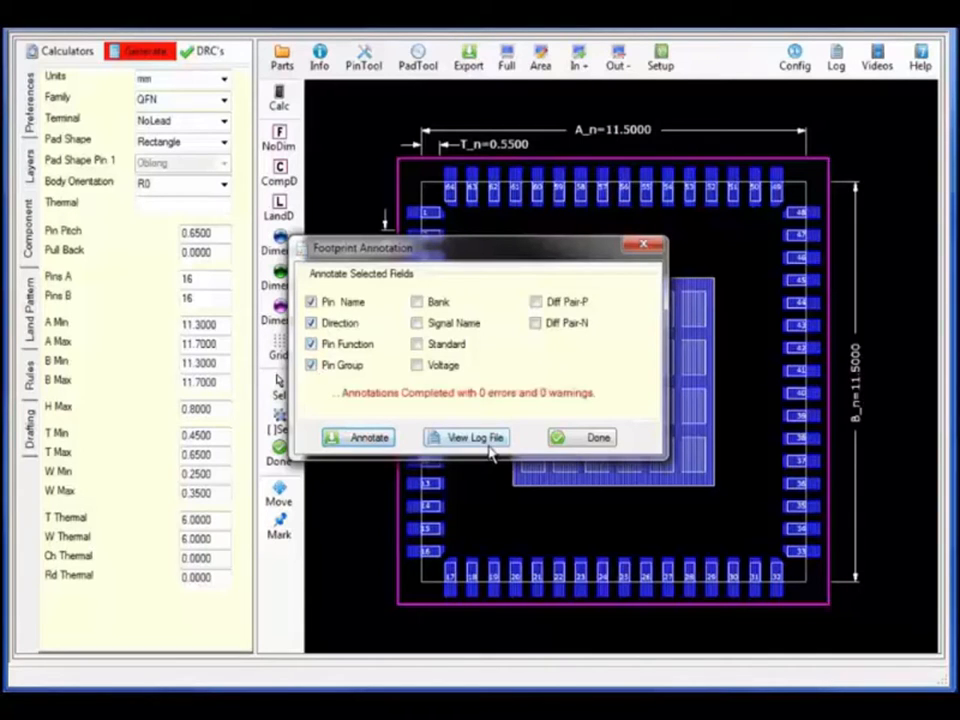
click(566, 439)
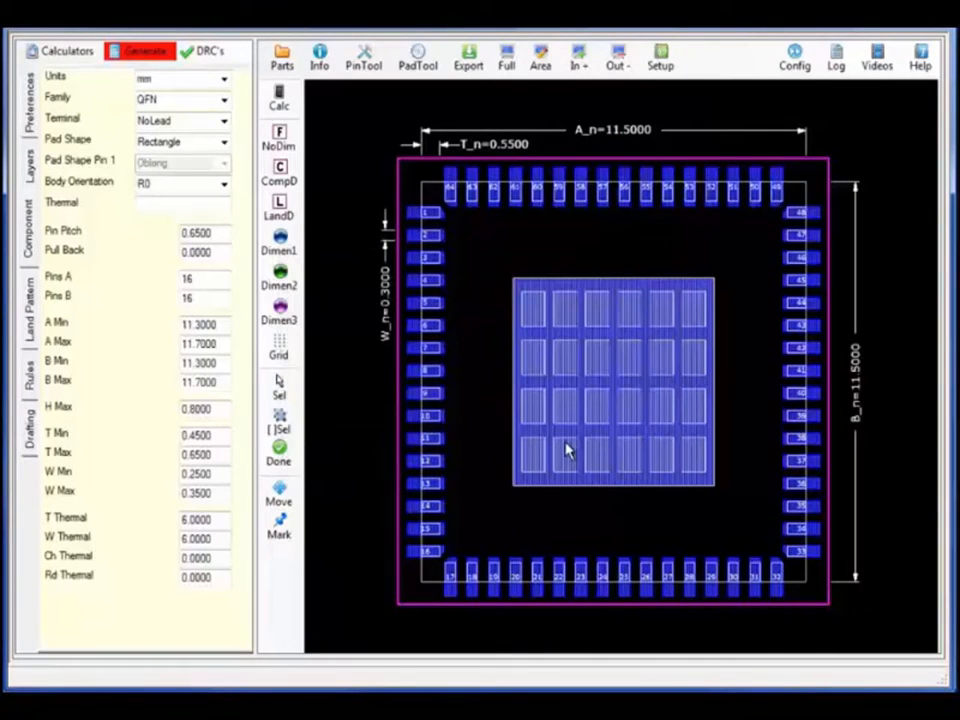
Display a graphical report highlighting terminals missing pin assignments in red
click(324, 66)
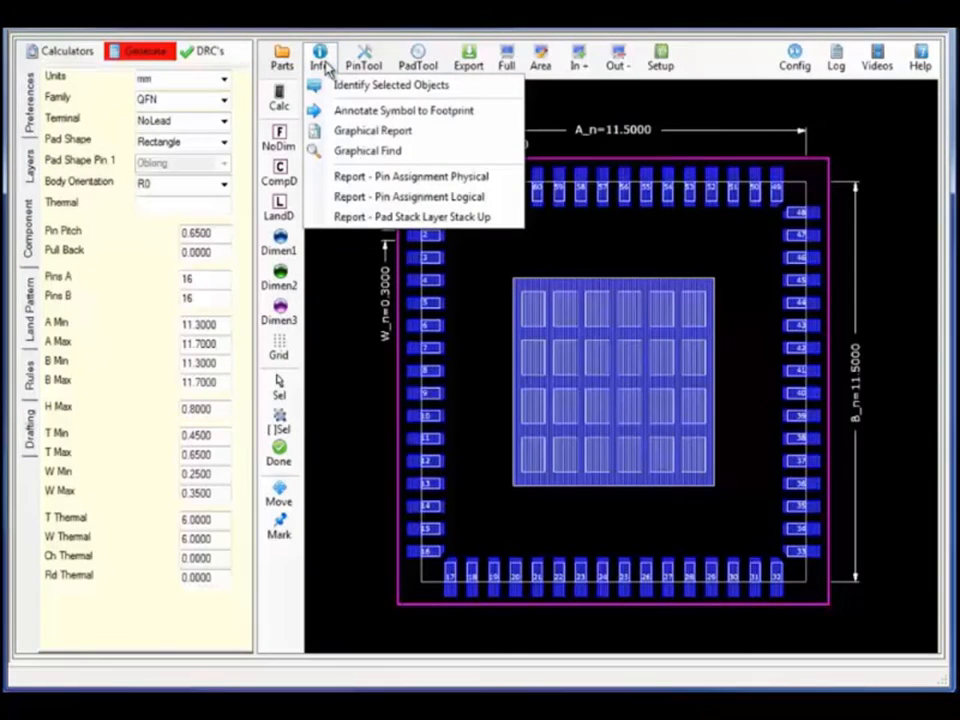
click(343, 133)
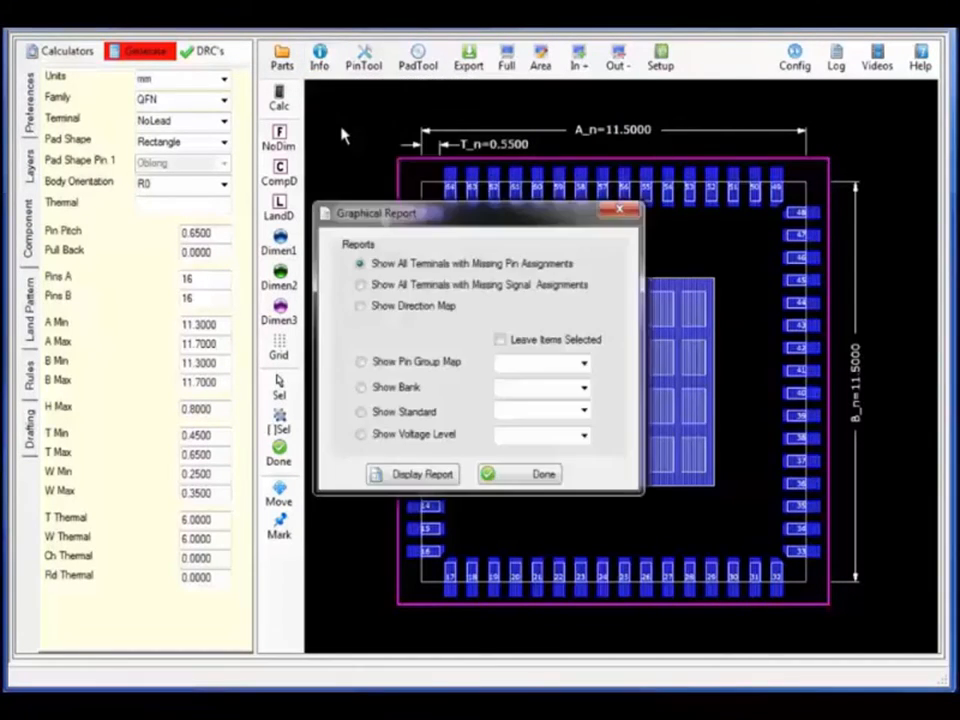
click(380, 474)
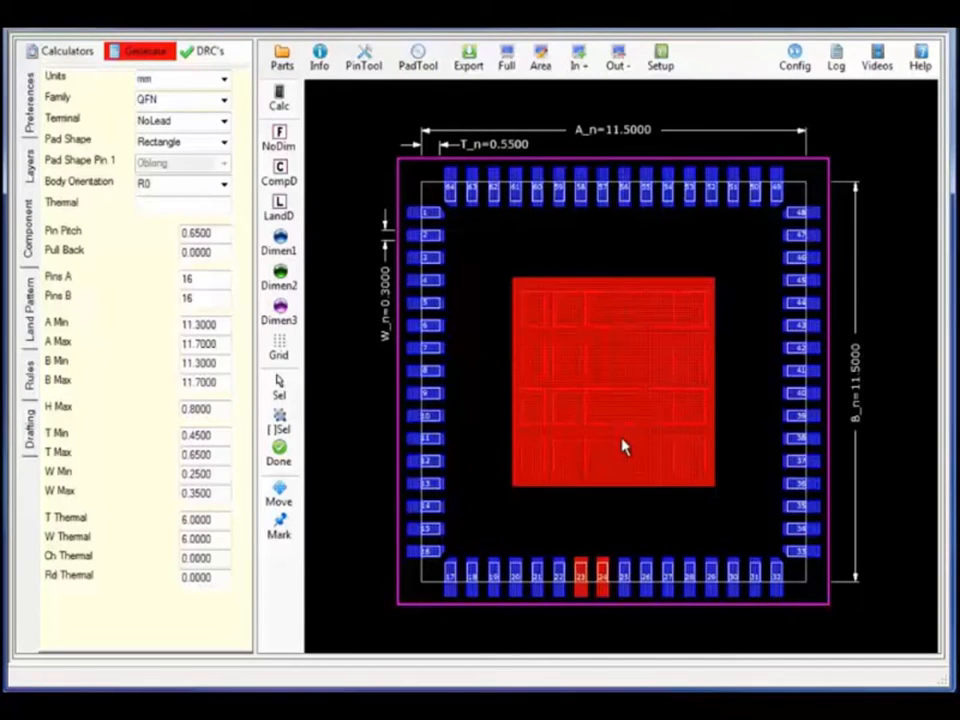
click(795, 62)
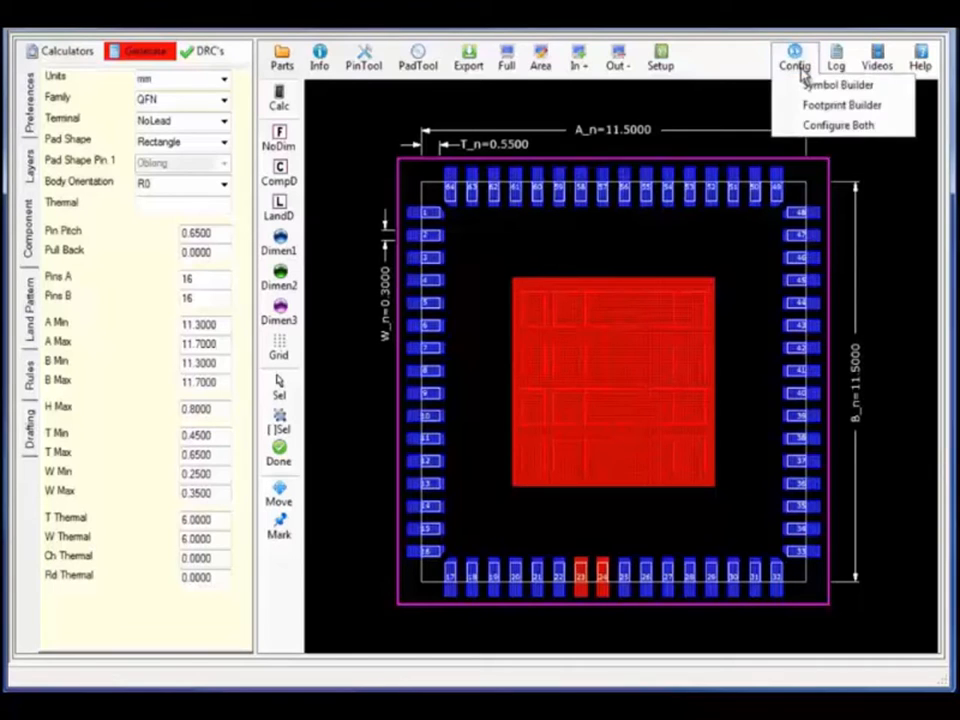
Show the pin spreadsheet with the footprint, check the 64-pin table cleanly, and clear the highlight
click(812, 140)
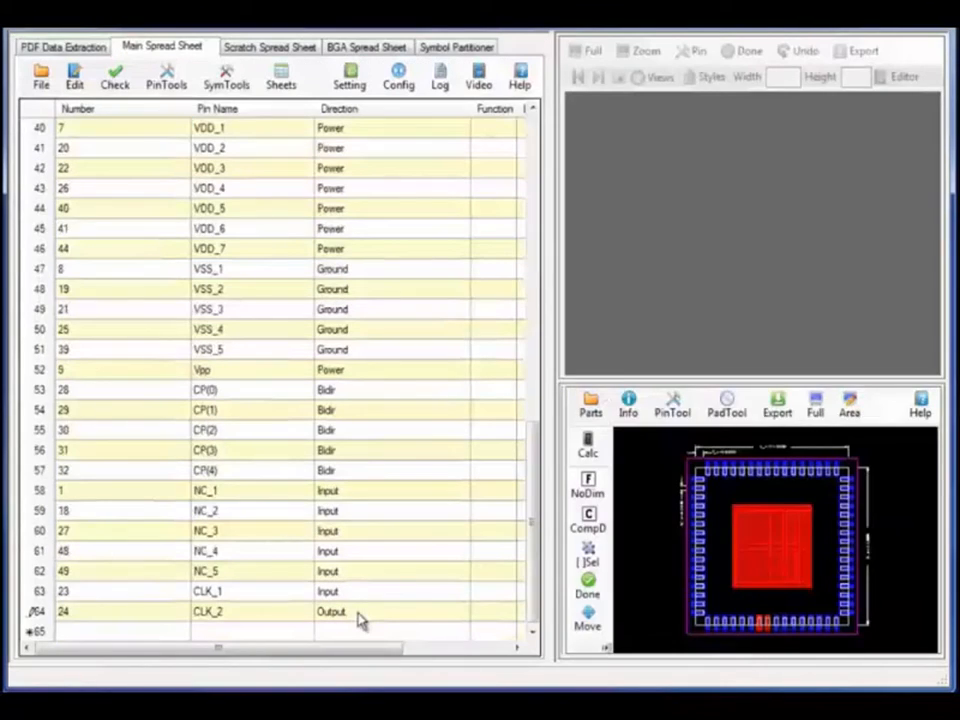
click(307, 620)
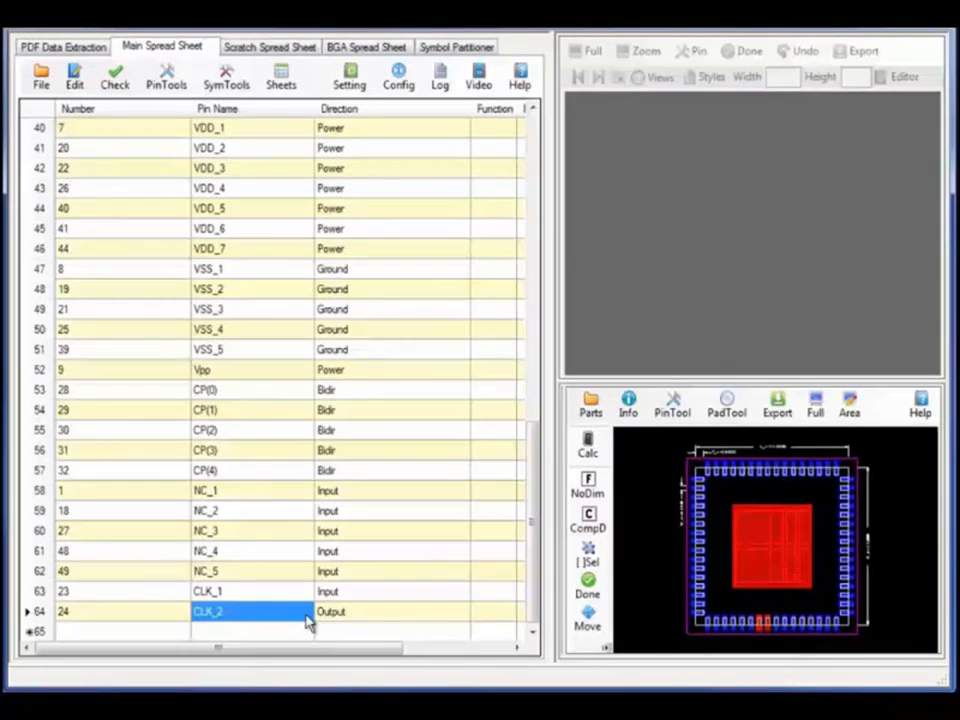
click(115, 83)
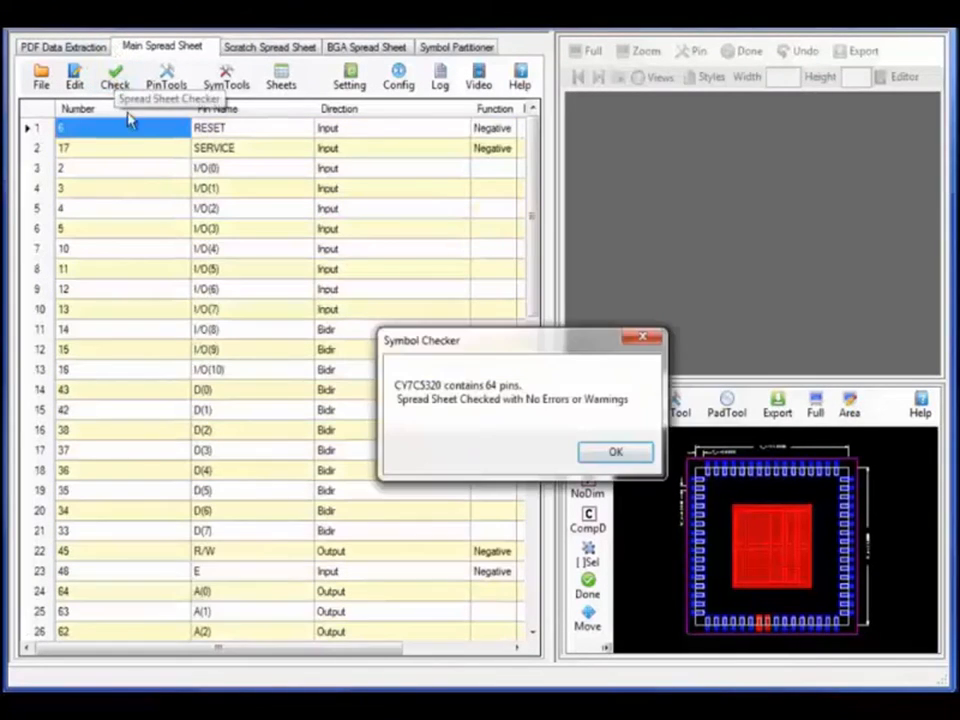
click(616, 453)
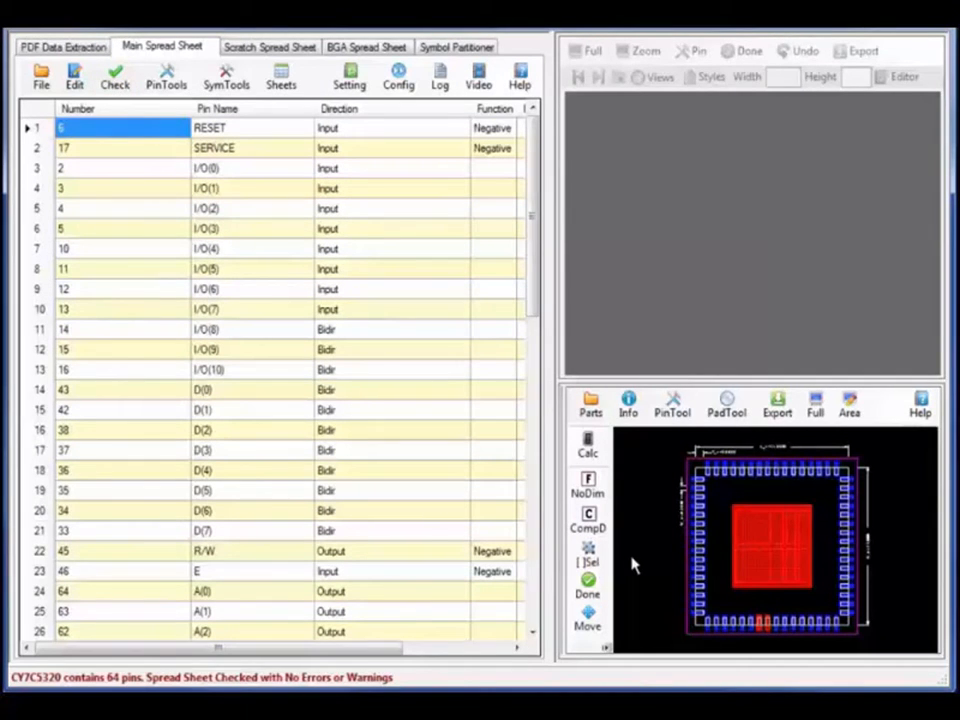
click(599, 589)
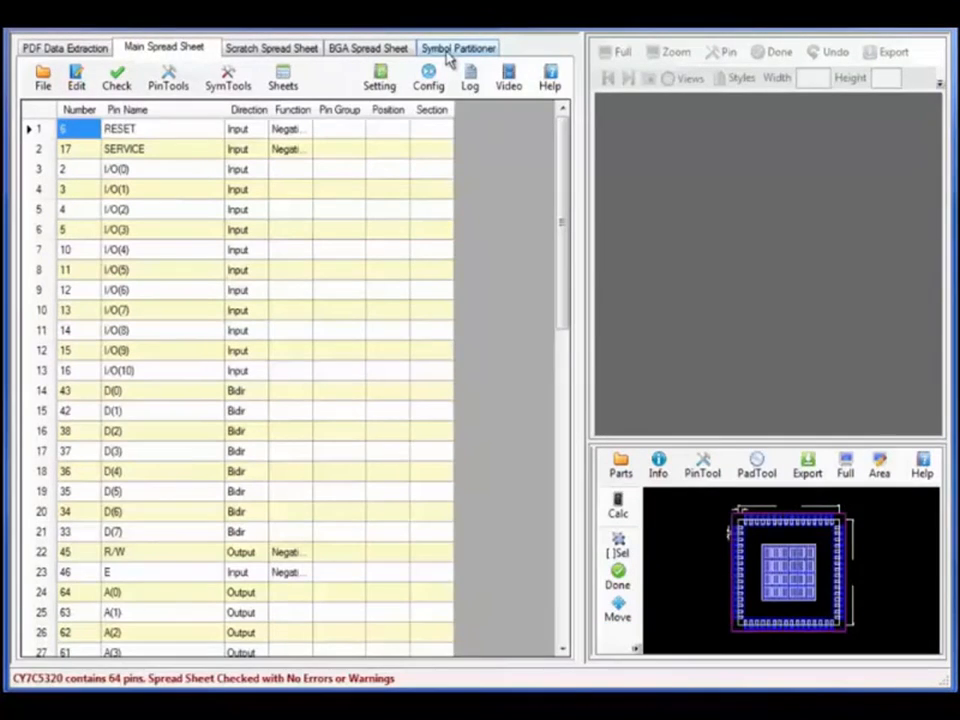
In the Symbol Partitioner, sort the 64-pin table by pin direction so Input pins come first
click(452, 50)
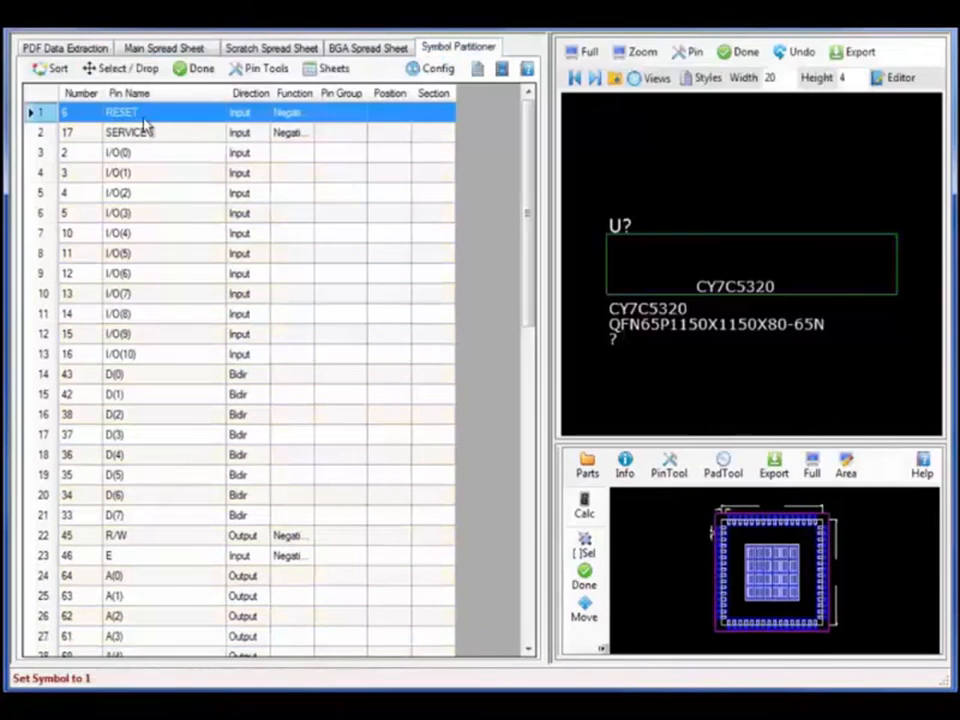
click(68, 72)
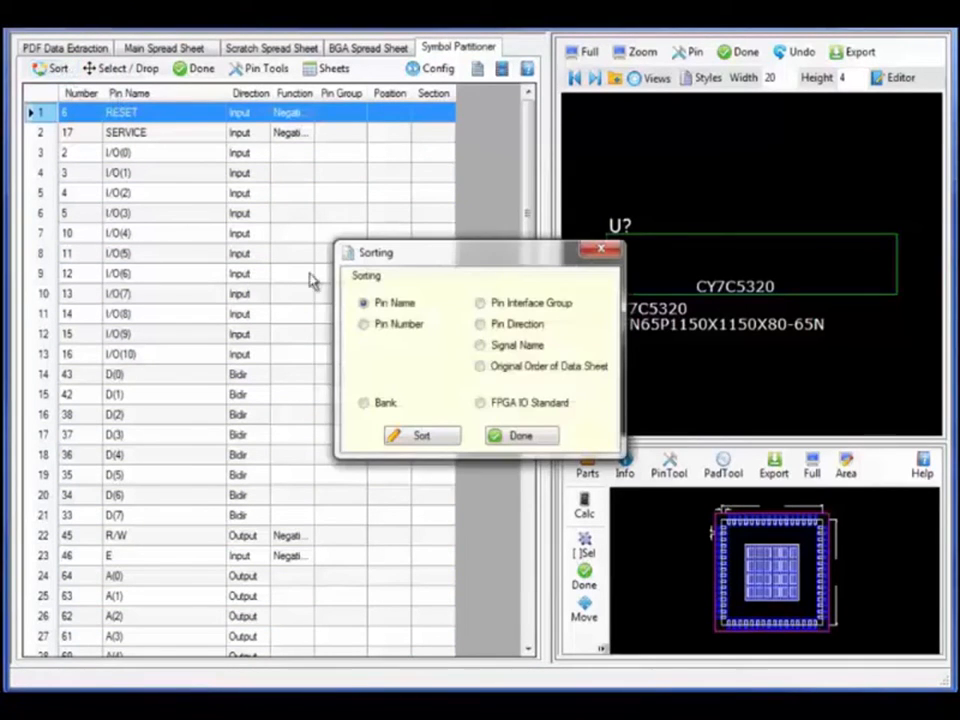
click(412, 440)
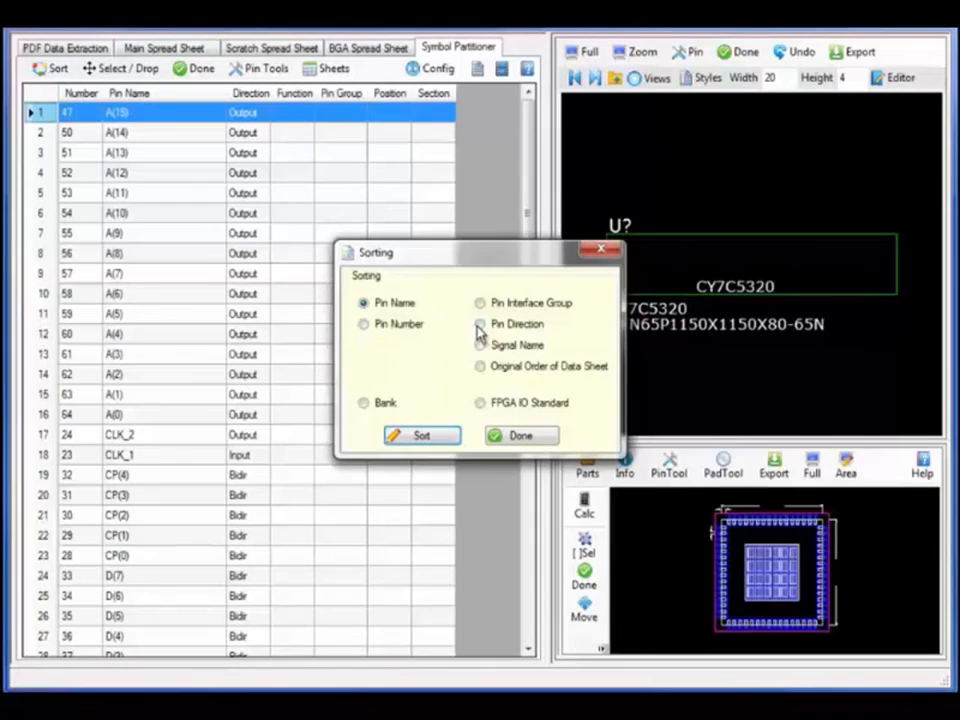
click(479, 324)
click(450, 437)
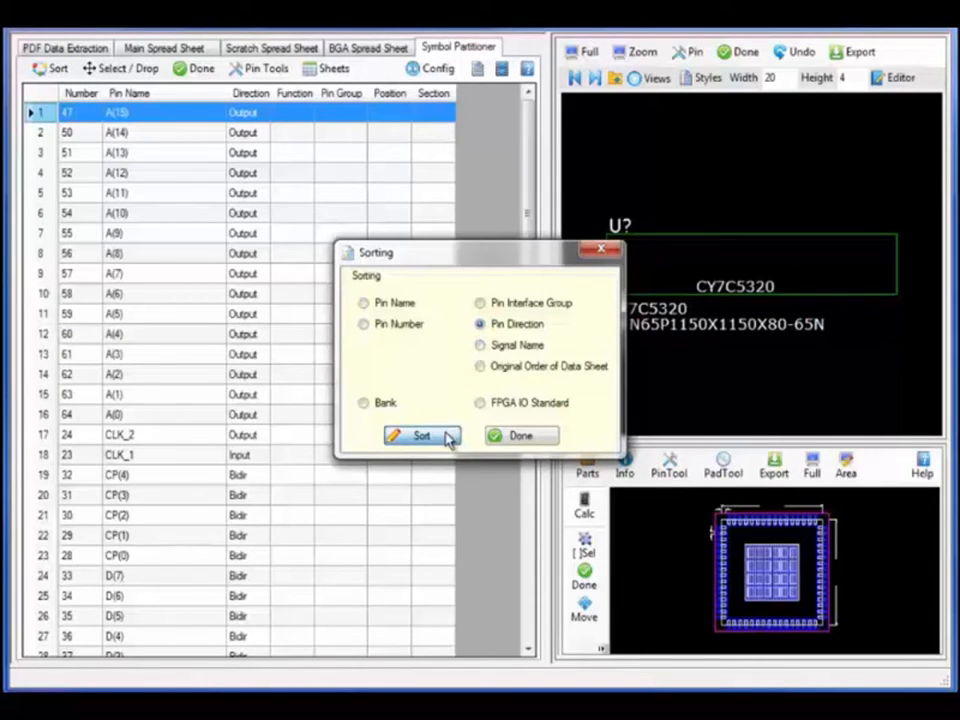
click(501, 440)
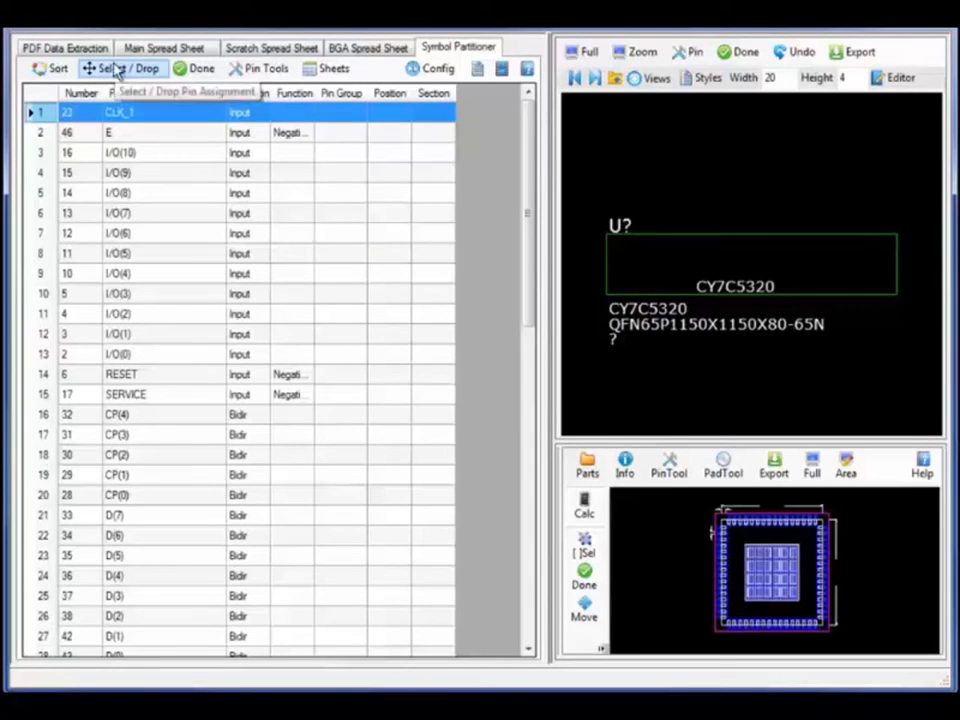
Place CLK_1, E, RESET, SERVICE and the I/O(10)–I/O(0) pins on the symbol's left side
drag(122, 118, 123, 137)
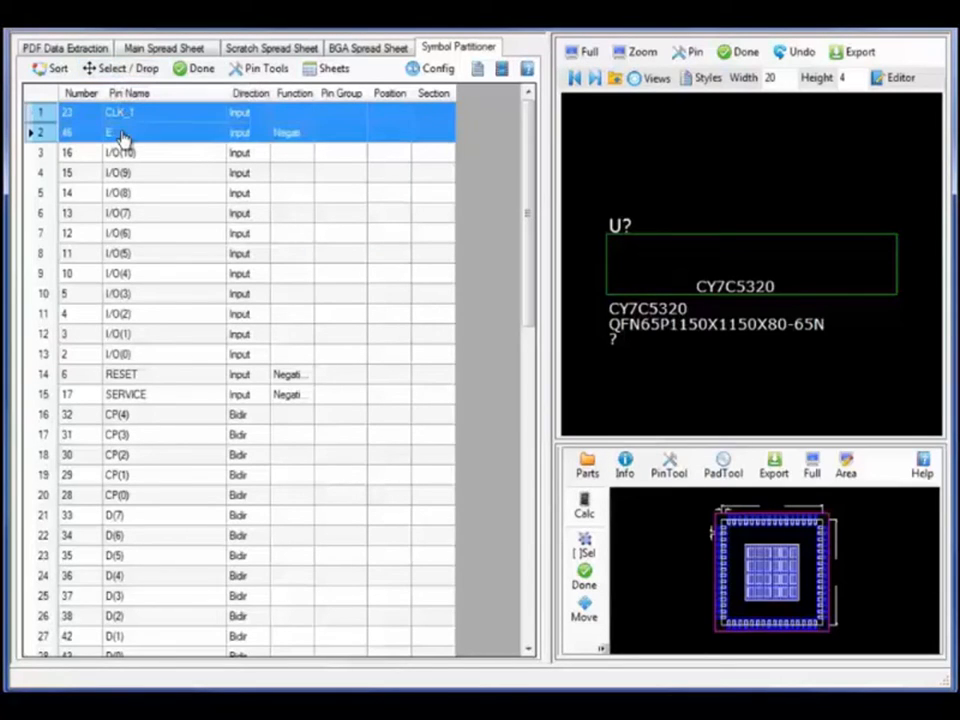
click(603, 261)
drag(204, 334, 202, 362)
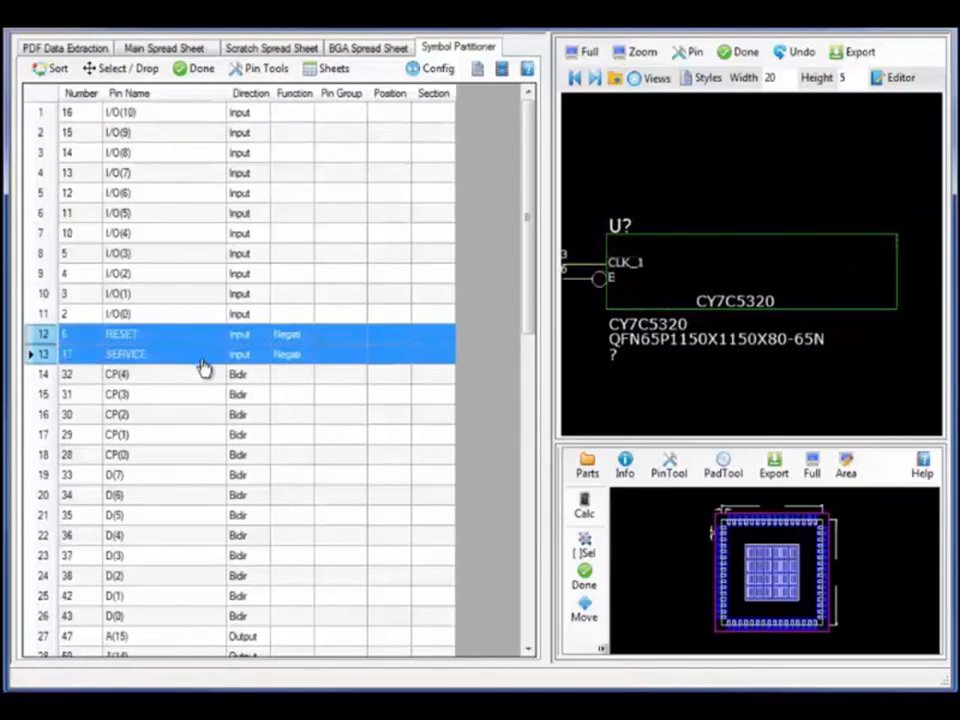
click(603, 307)
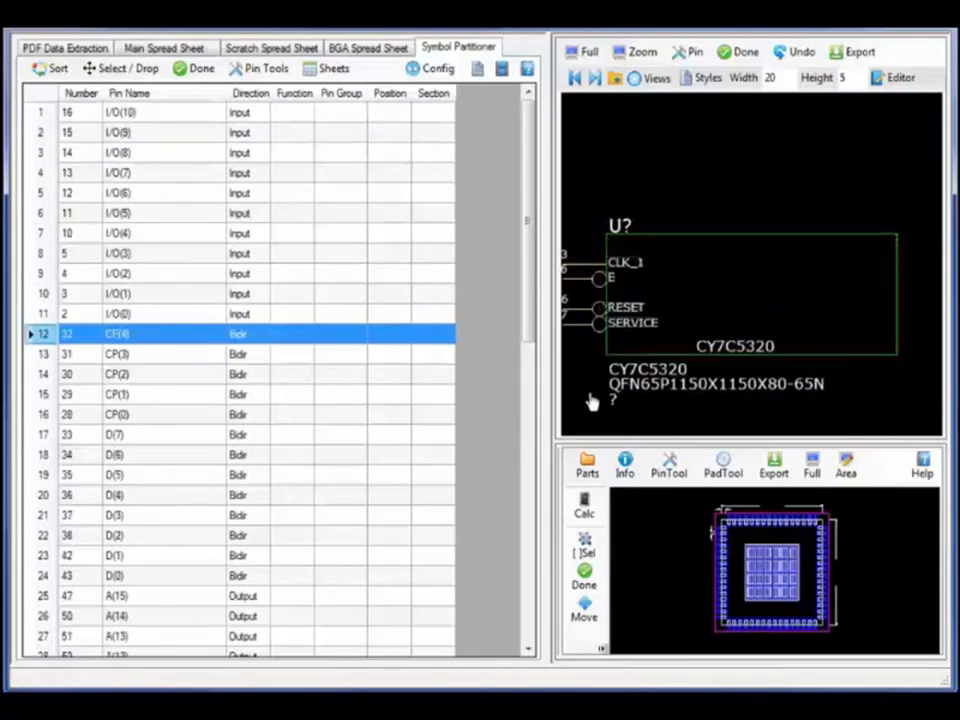
click(206, 113)
shift+click(200, 293)
shift+click(203, 315)
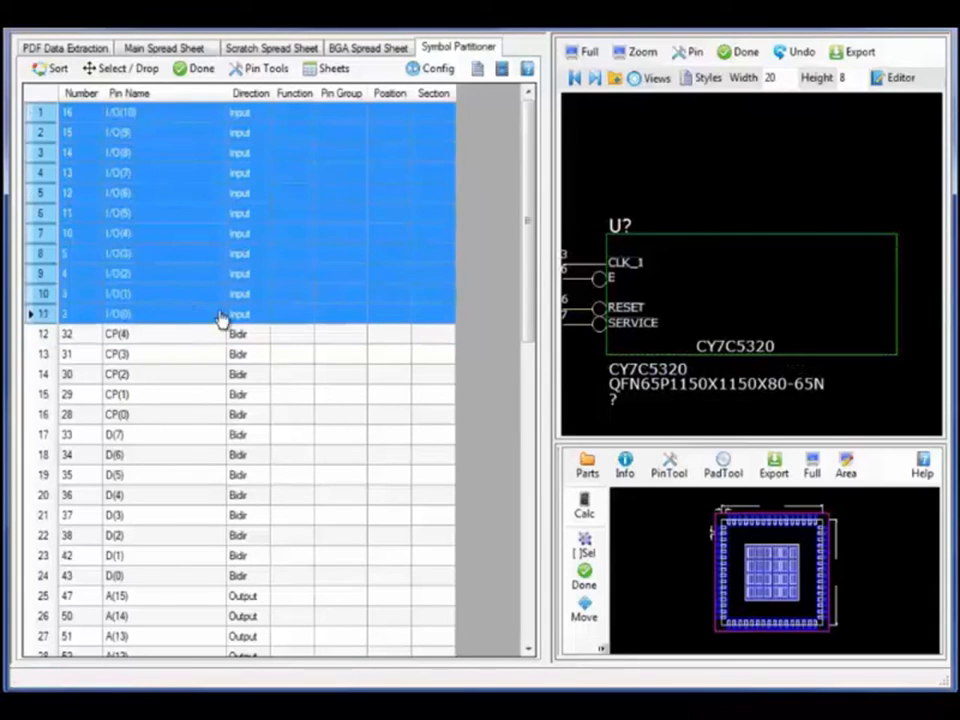
click(604, 355)
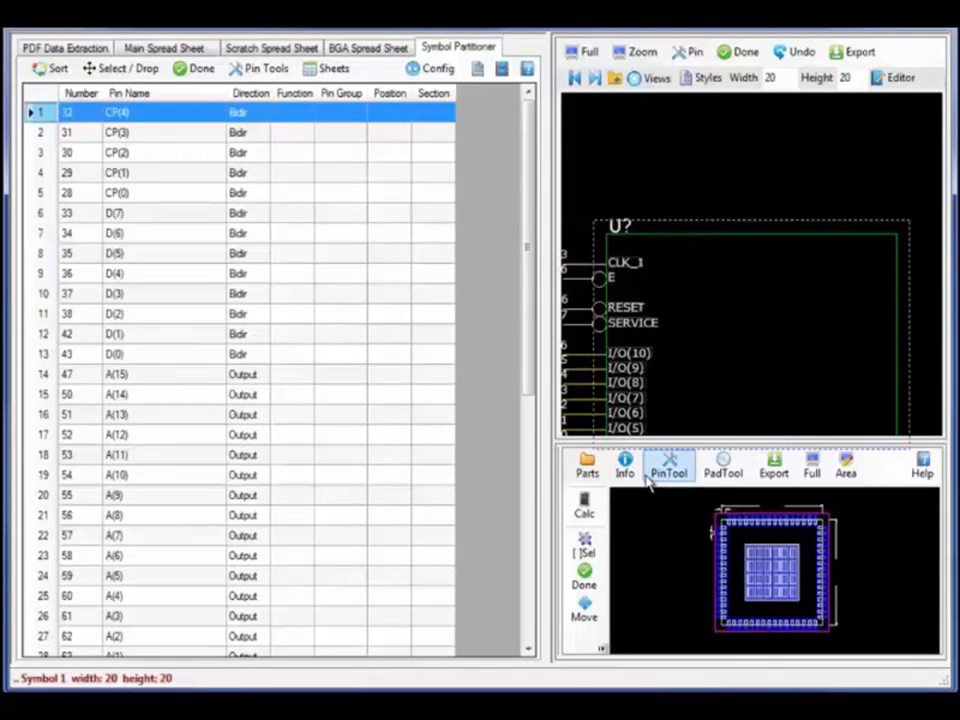
Place the CP(4)–CP(0) and D(7)–D(0) pins on the symbol's right side
shift+click(188, 203)
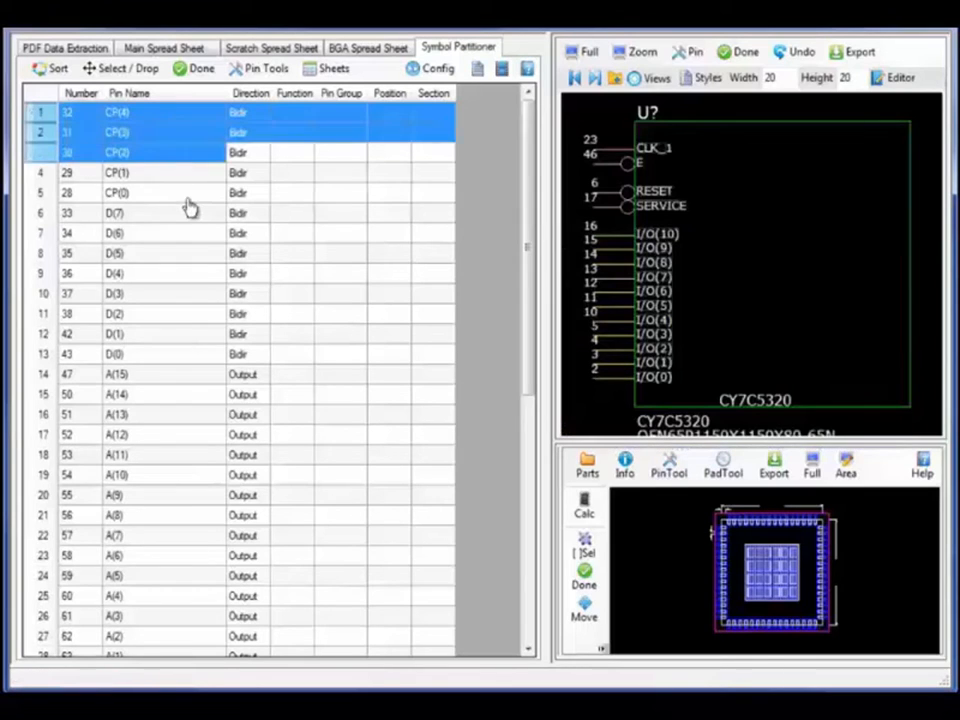
click(915, 153)
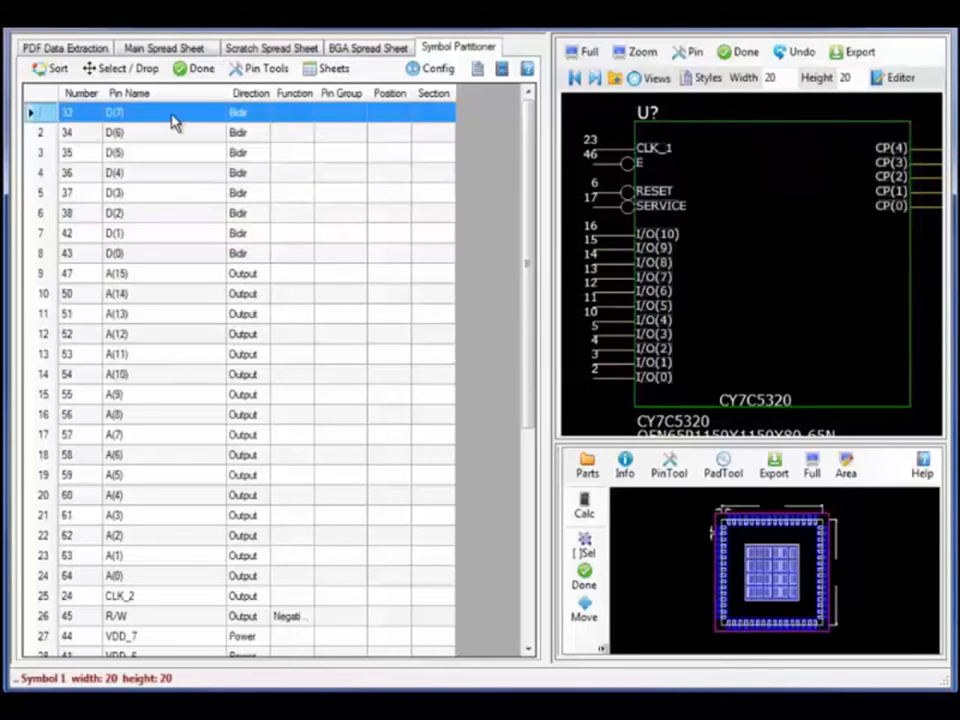
drag(172, 120, 193, 262)
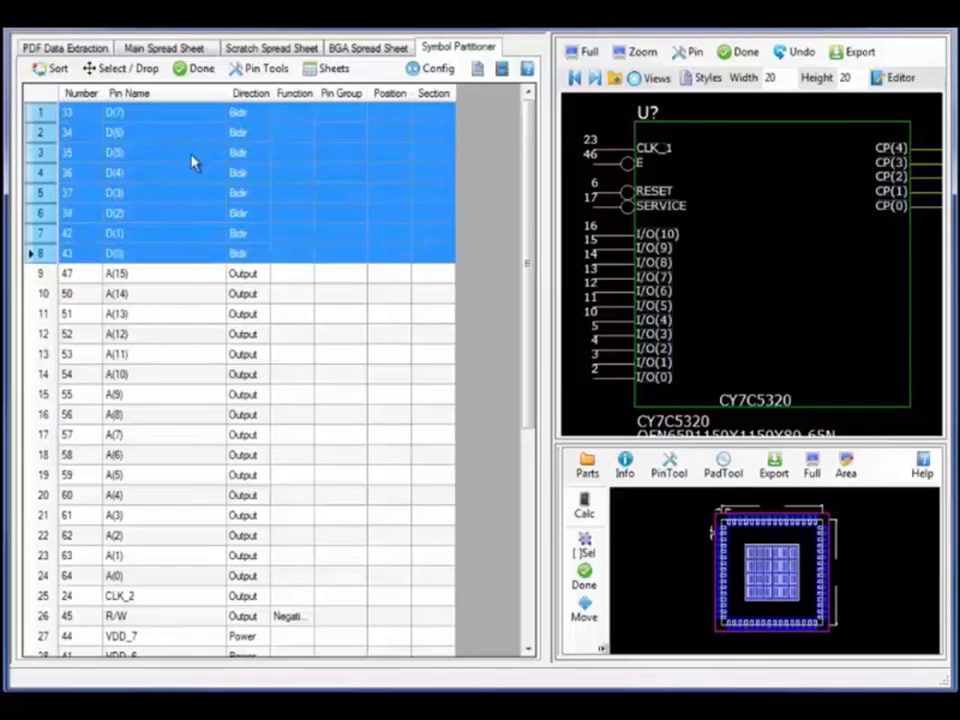
click(137, 68)
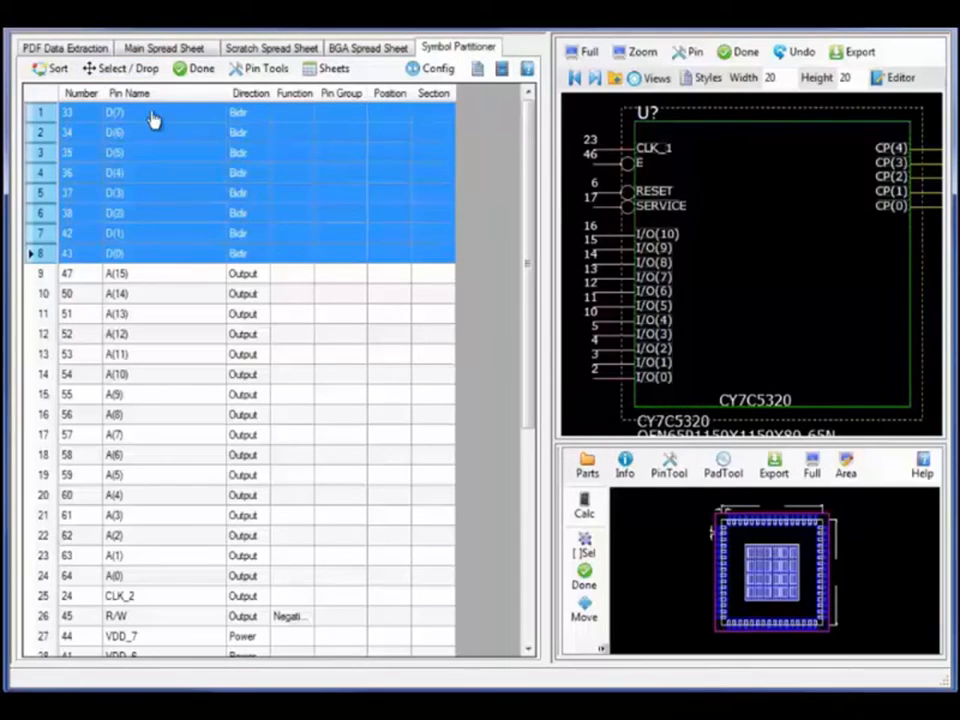
click(921, 236)
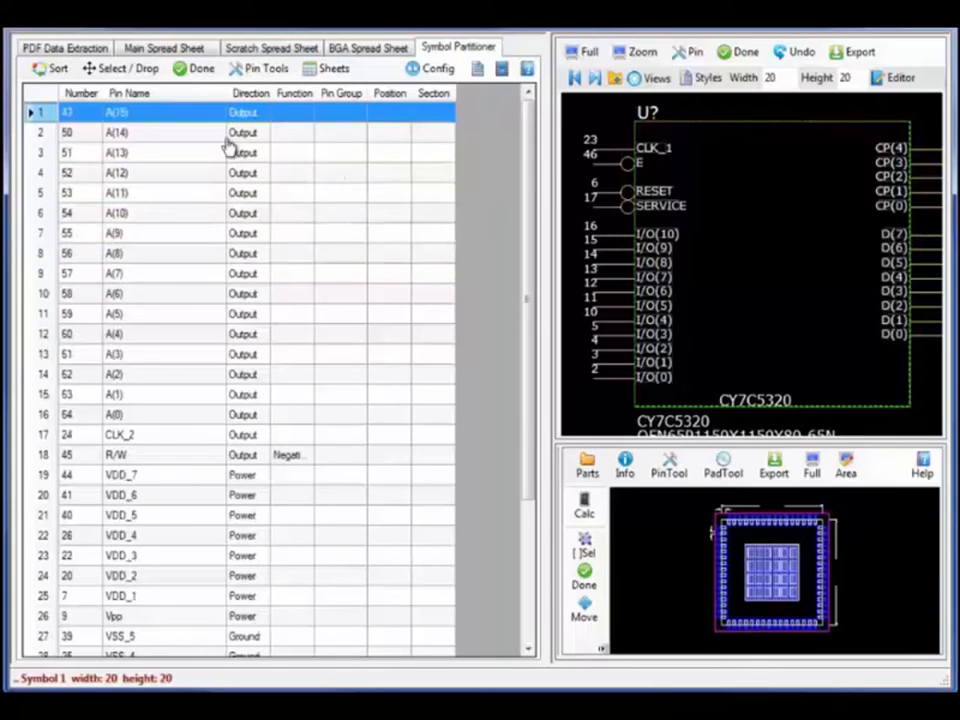
Add address pins A(15)–A(0), then CLK_2 and R/W at top right, completing Symbol 1
drag(158, 123, 186, 424)
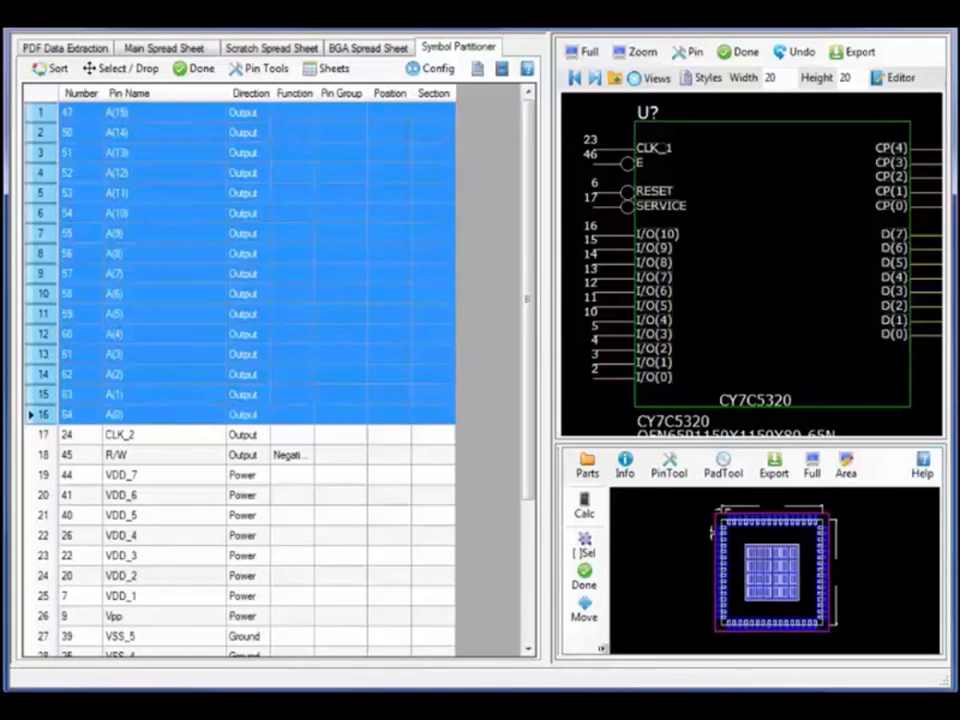
click(919, 364)
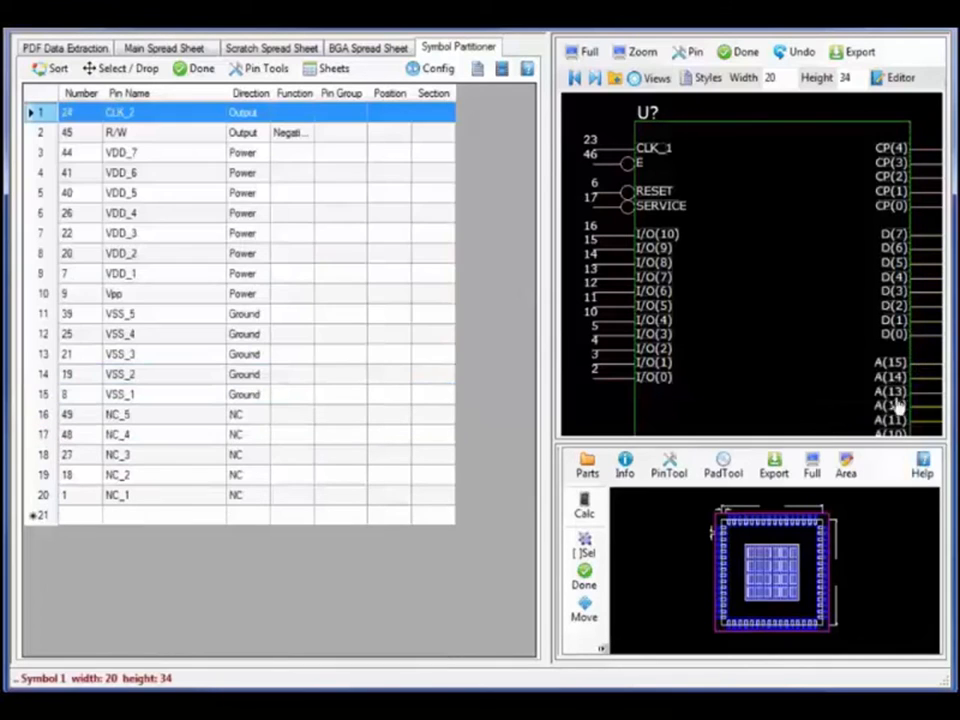
click(584, 53)
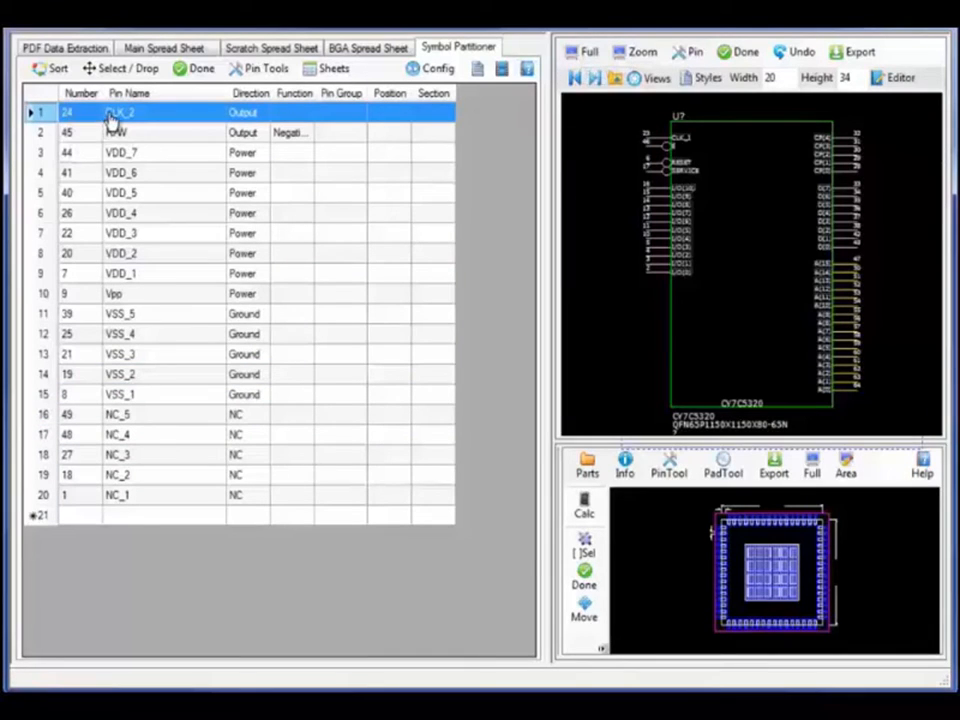
drag(110, 115, 120, 132)
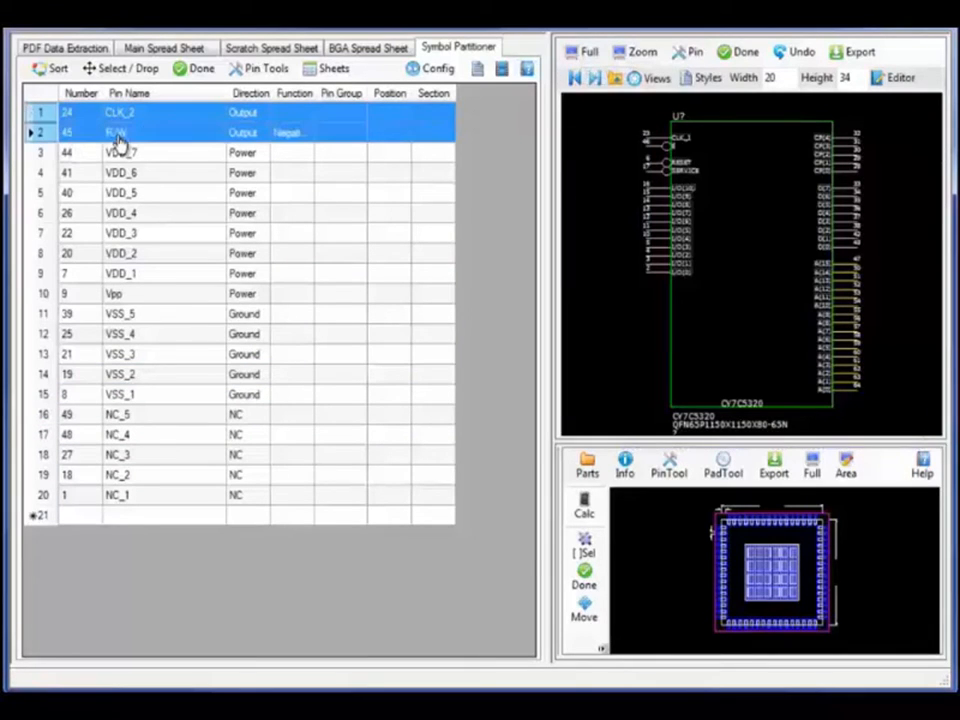
click(838, 140)
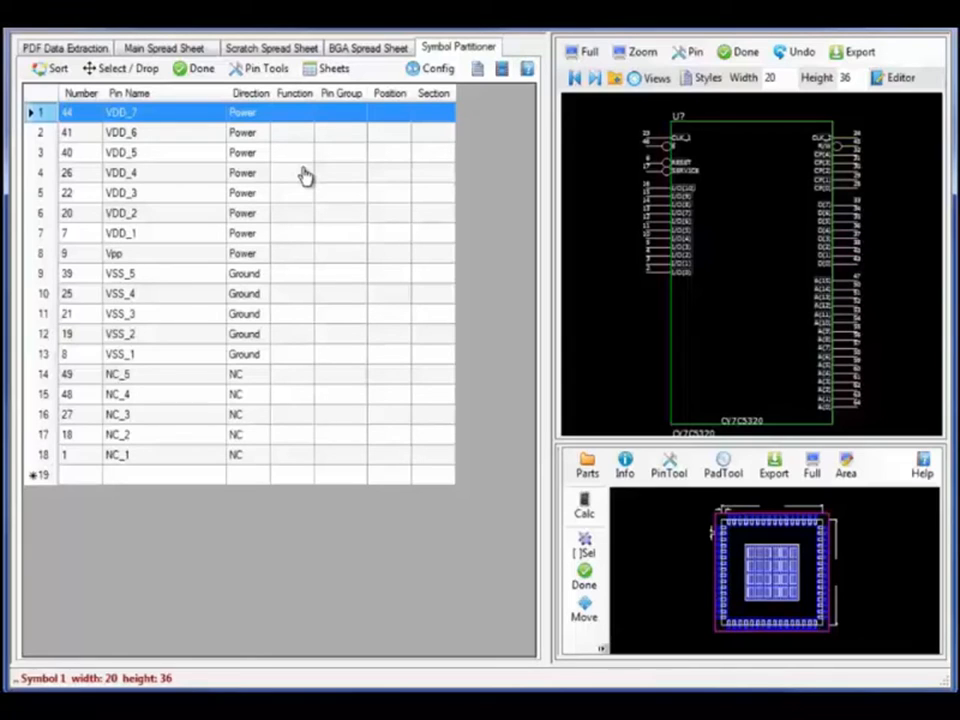
click(593, 79)
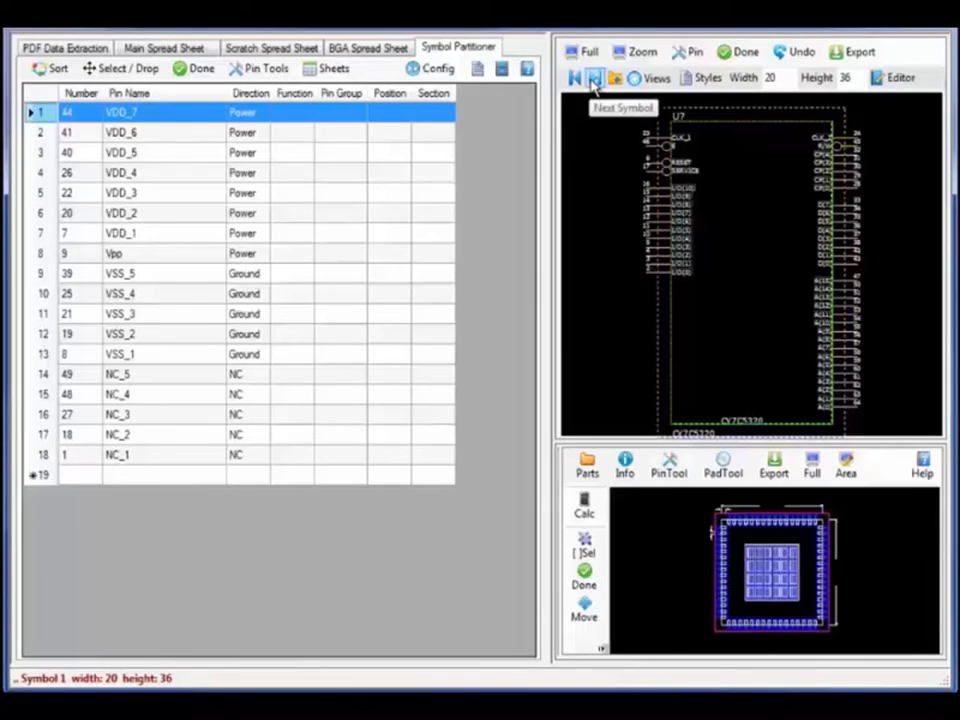
Create a second symbol part with Vpp and VDD_1–7 on its left side
click(594, 79)
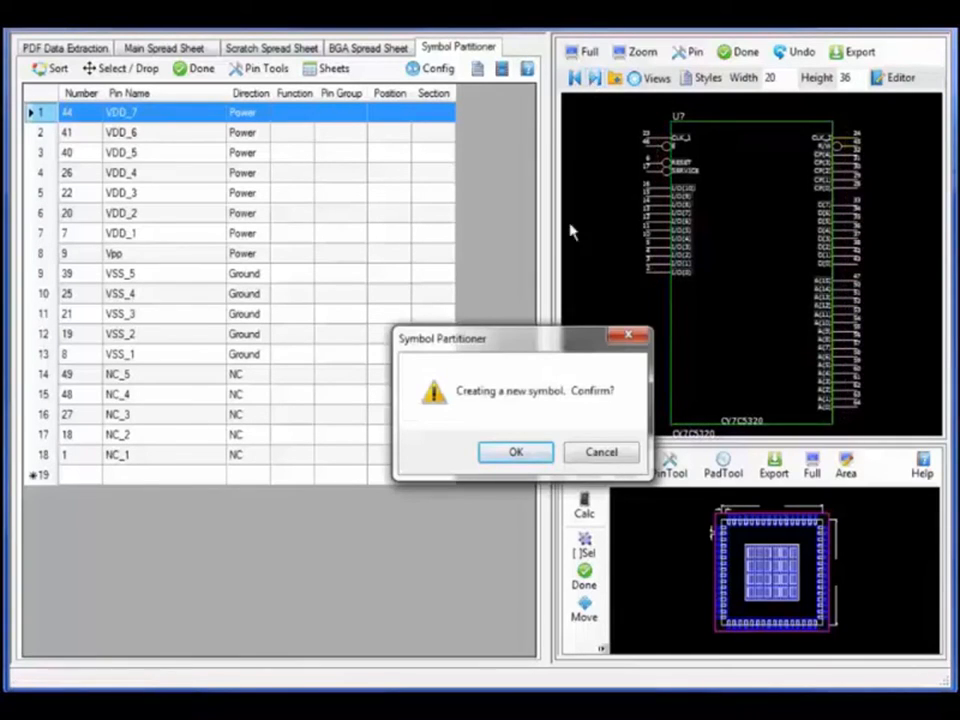
click(530, 454)
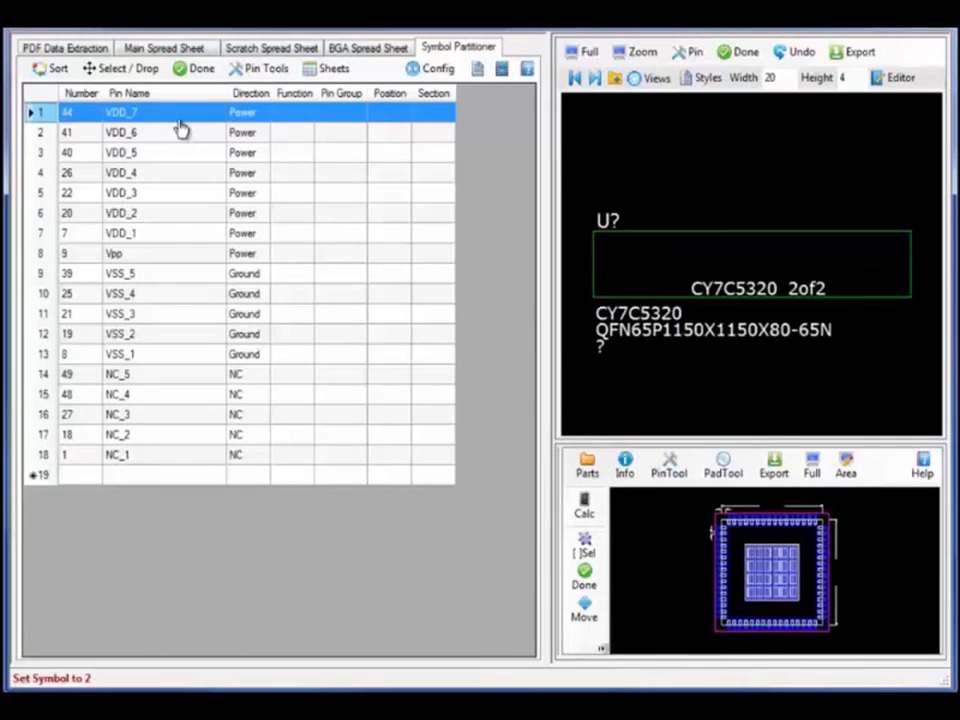
drag(182, 122, 590, 262)
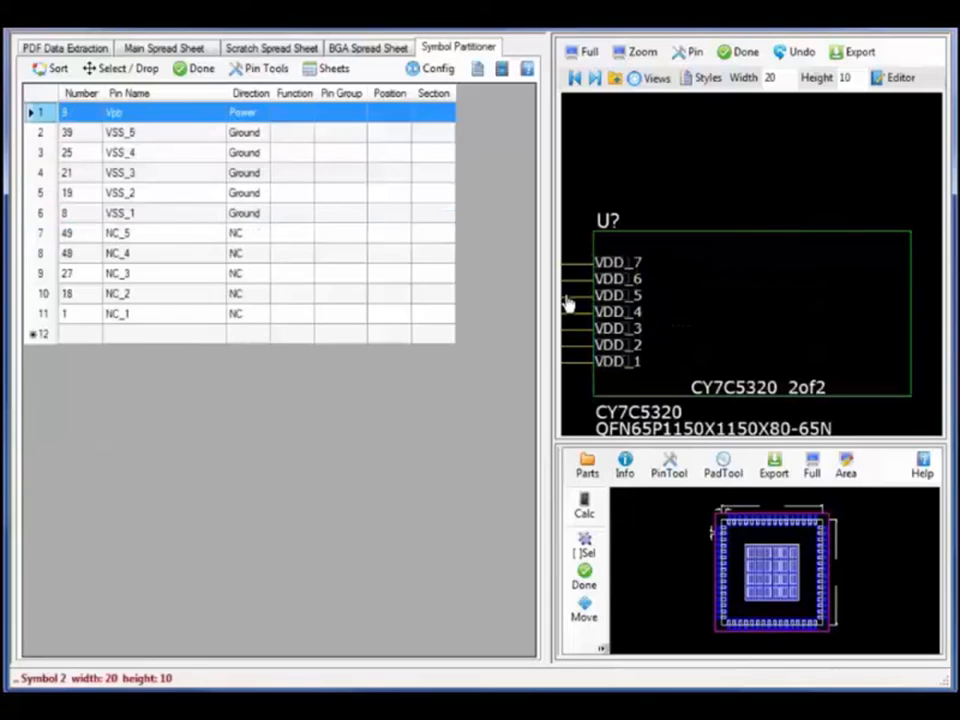
drag(180, 112, 590, 262)
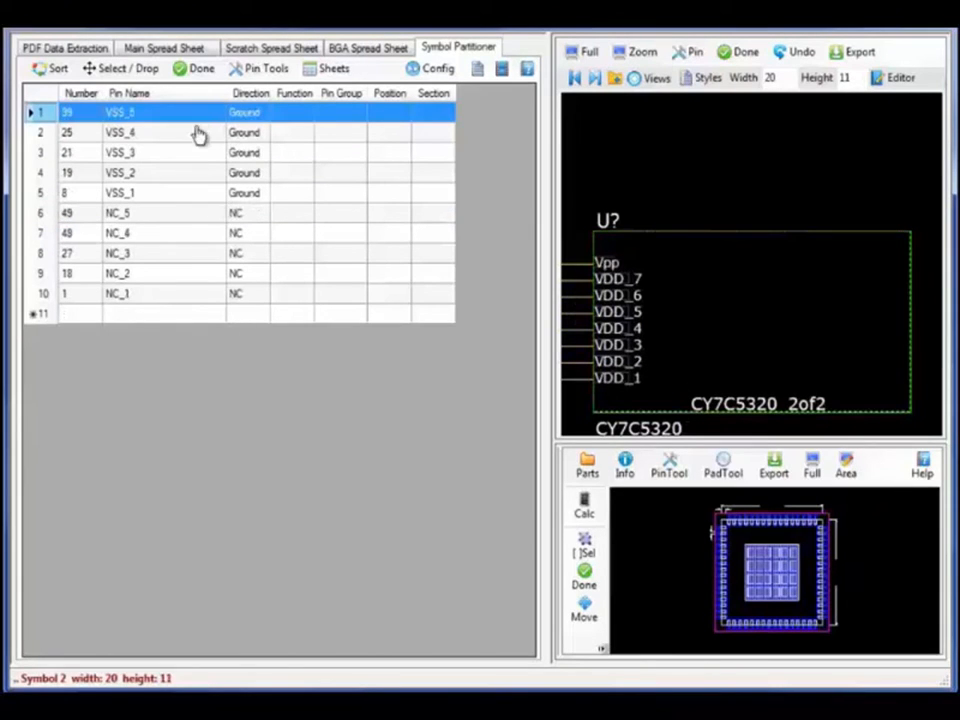
Place VSS_1–5 on the right side and NC_1–5 along the top
drag(197, 122, 917, 263)
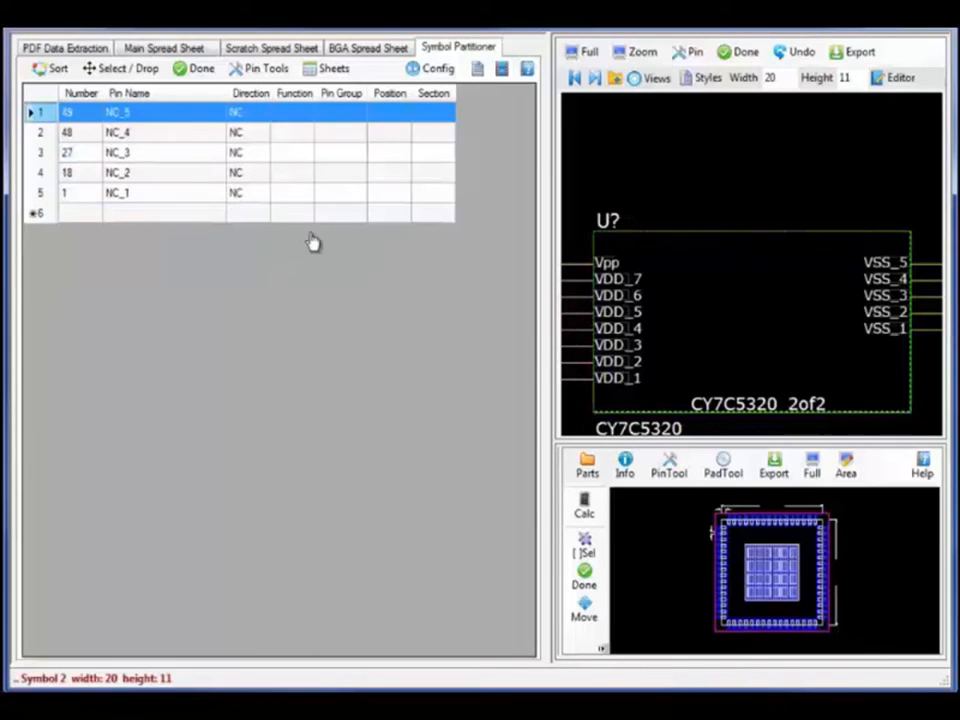
drag(189, 114, 712, 250)
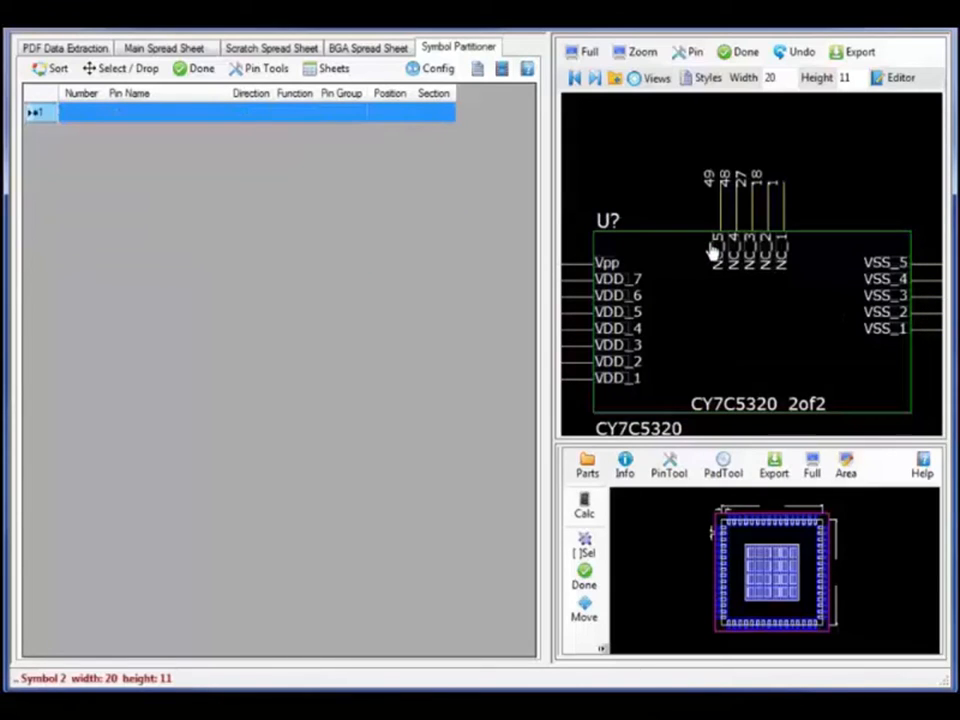
click(695, 53)
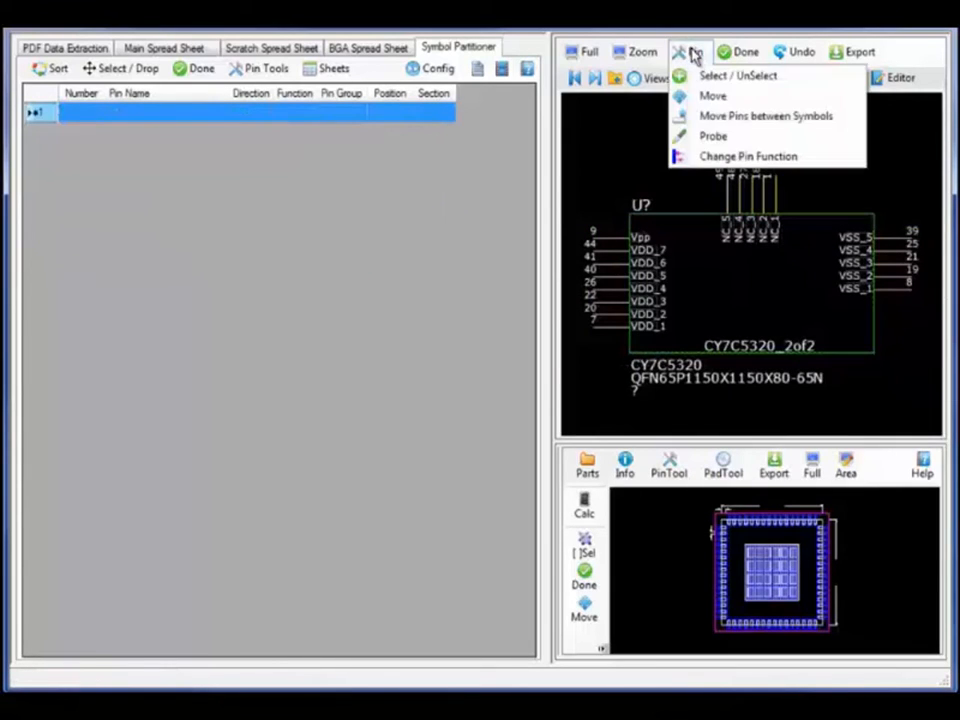
click(719, 138)
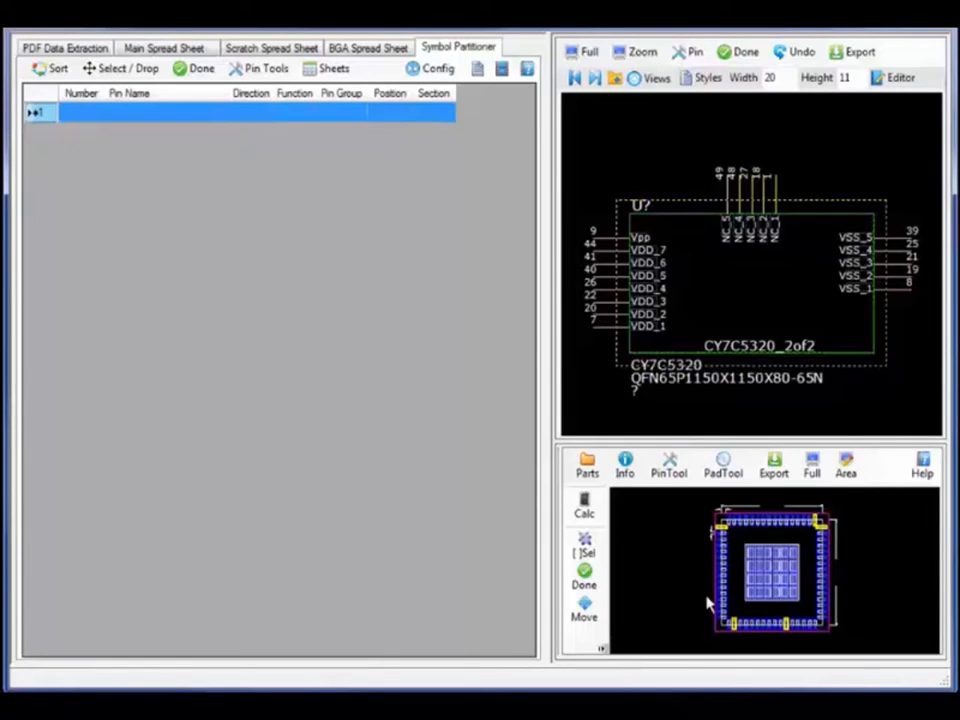
click(587, 580)
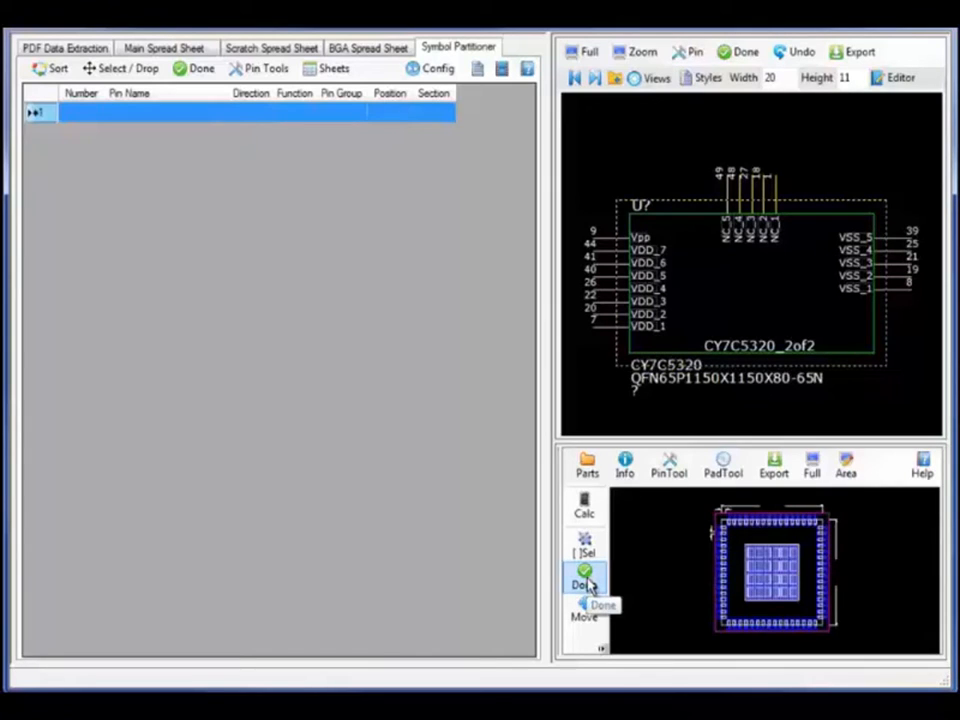
click(616, 77)
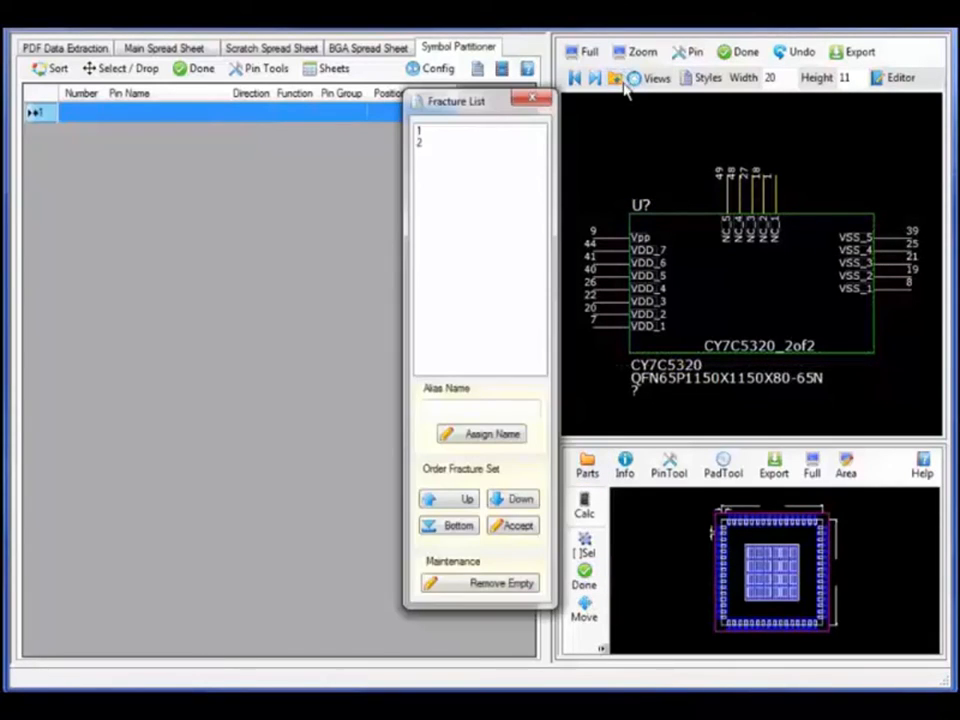
click(419, 133)
click(426, 146)
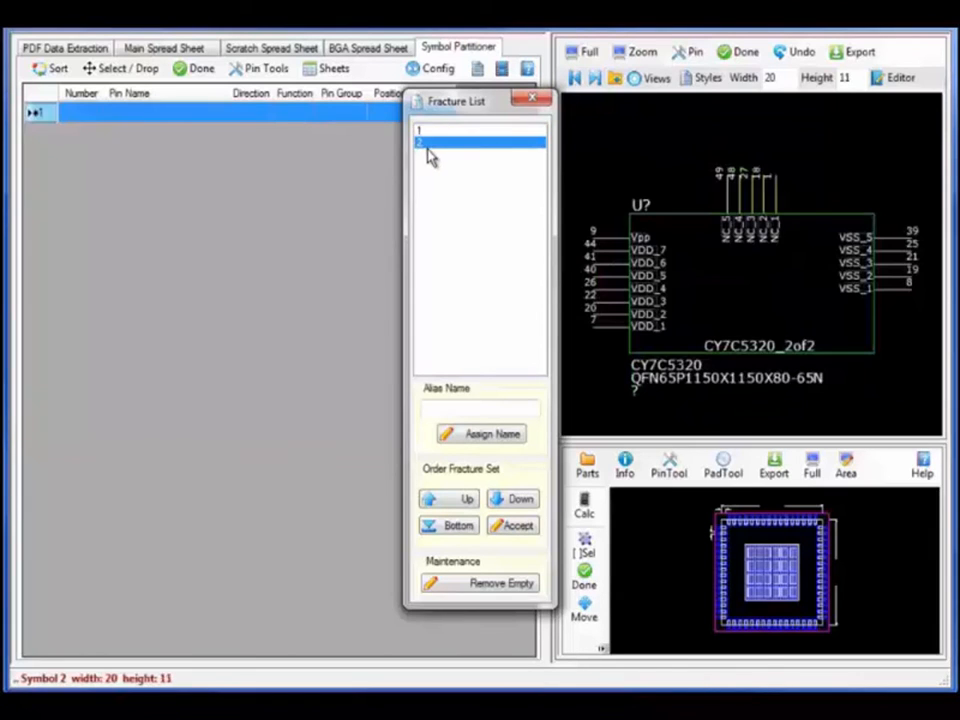
click(533, 100)
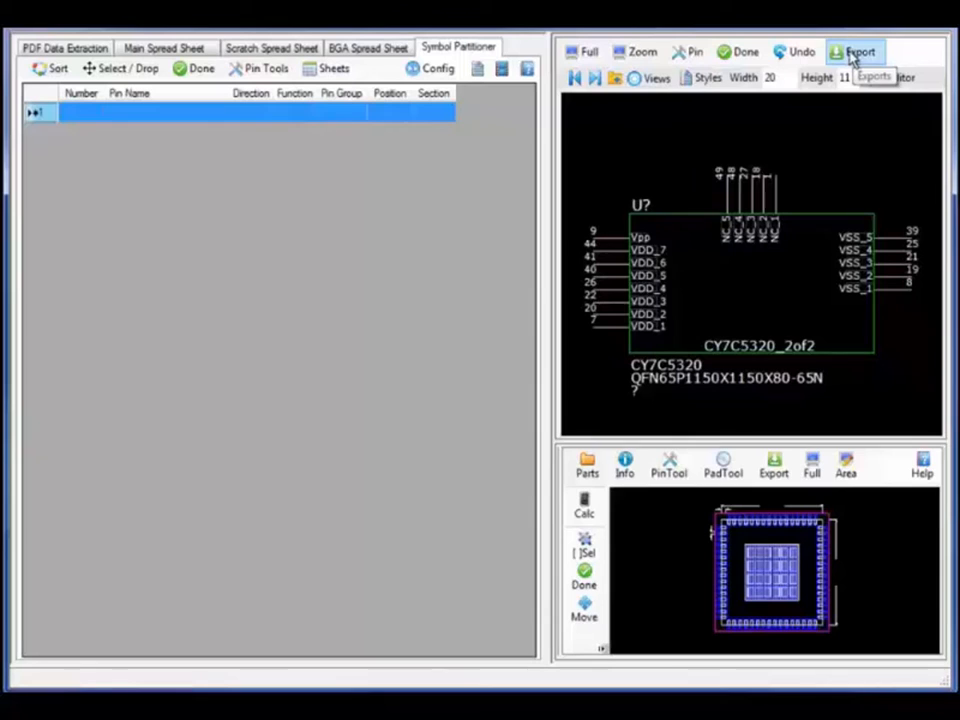
Export the two-part symbol to the OrCAD Capture library named Symbols, with no errors
click(853, 55)
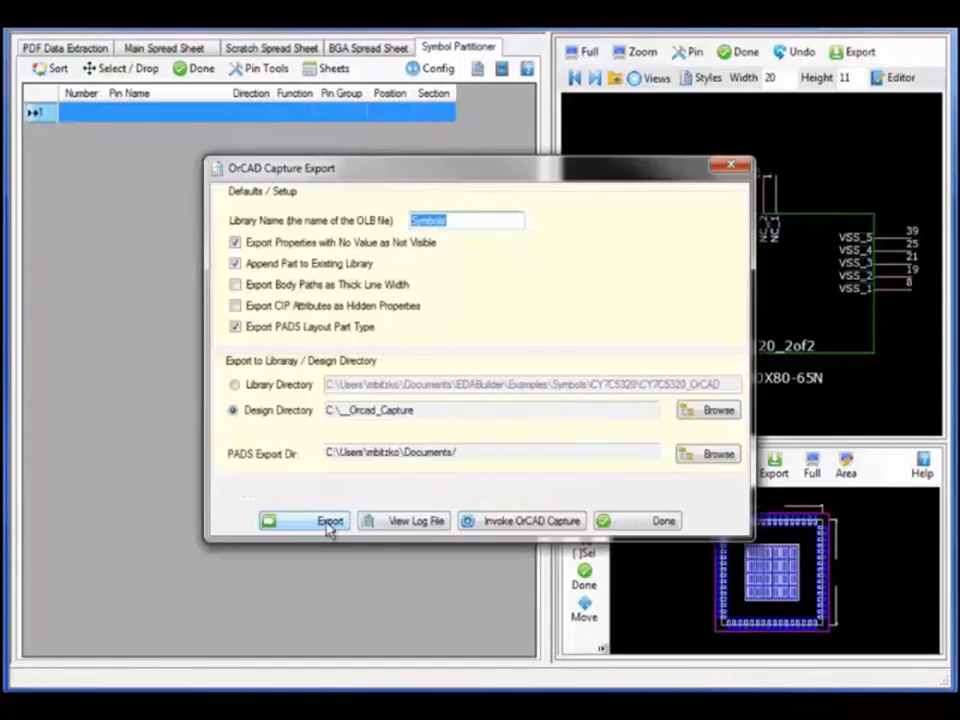
click(329, 523)
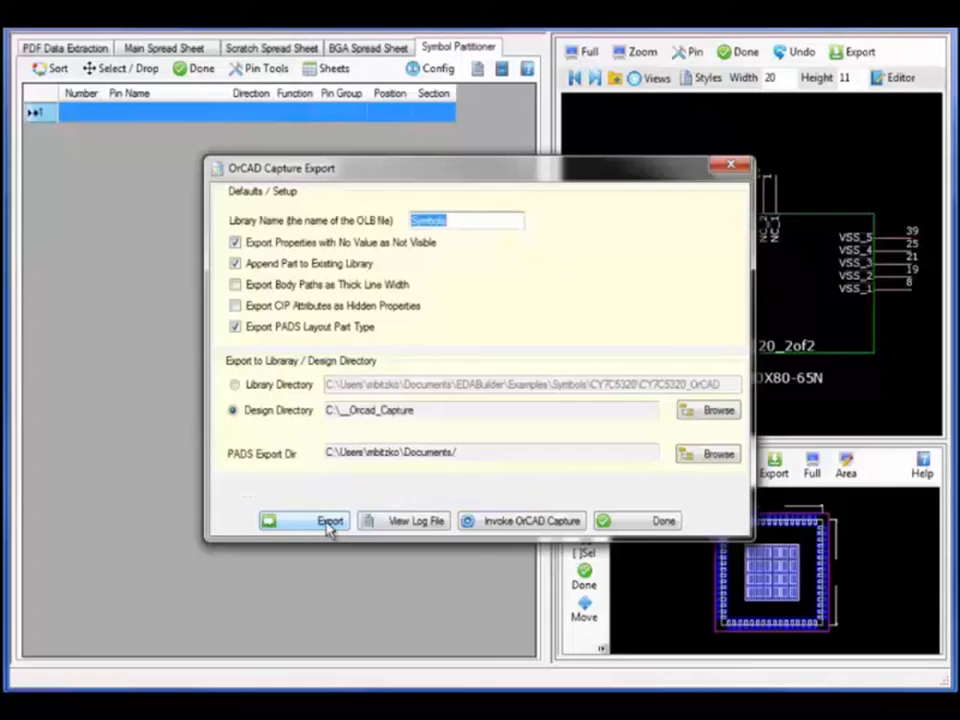
click(329, 523)
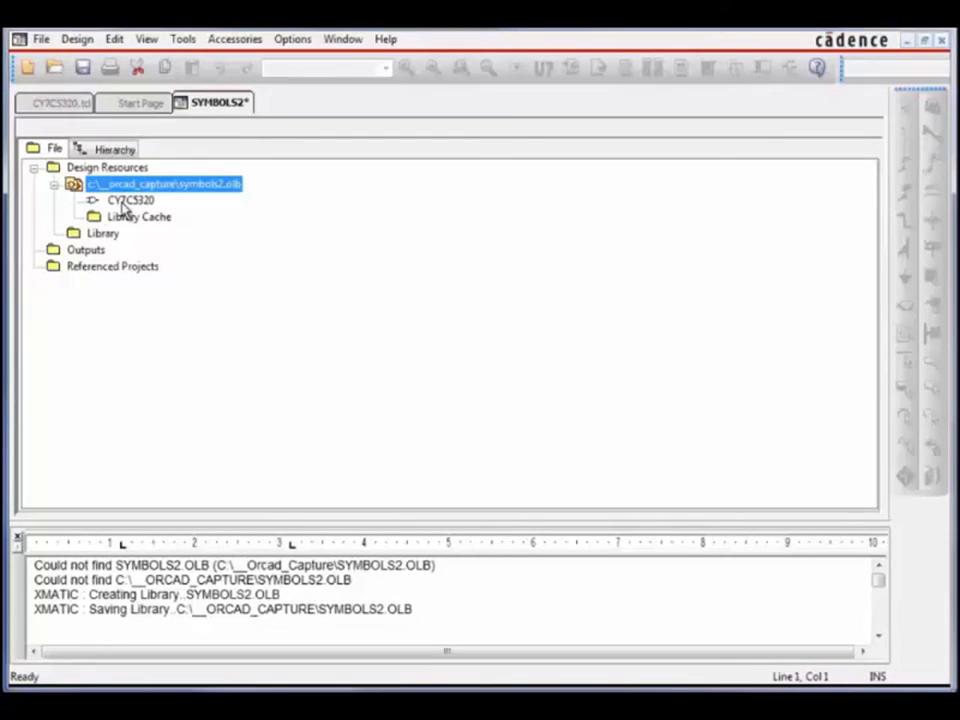
Open CY7C5320 from SYMBOLS2.OLB and view the whole package with both symbol parts
double_click(124, 202)
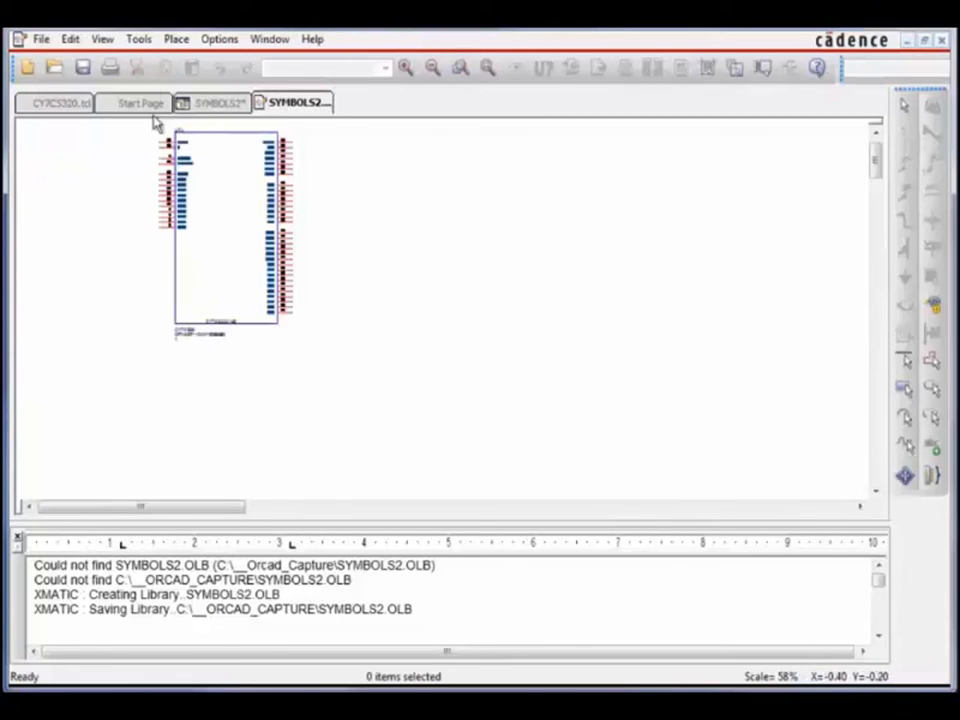
click(102, 39)
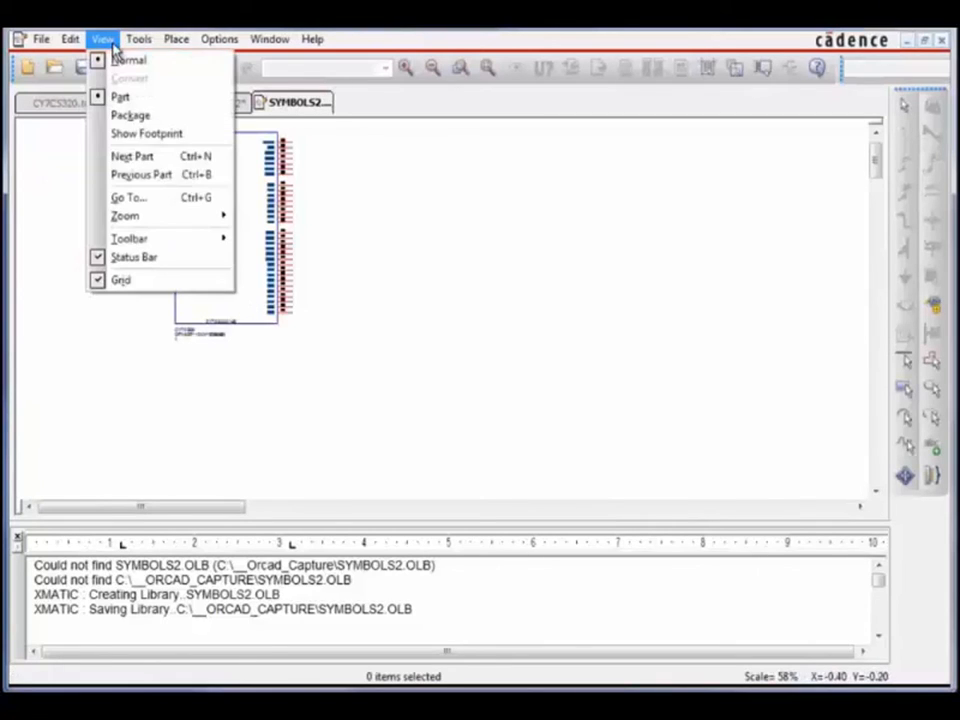
click(157, 133)
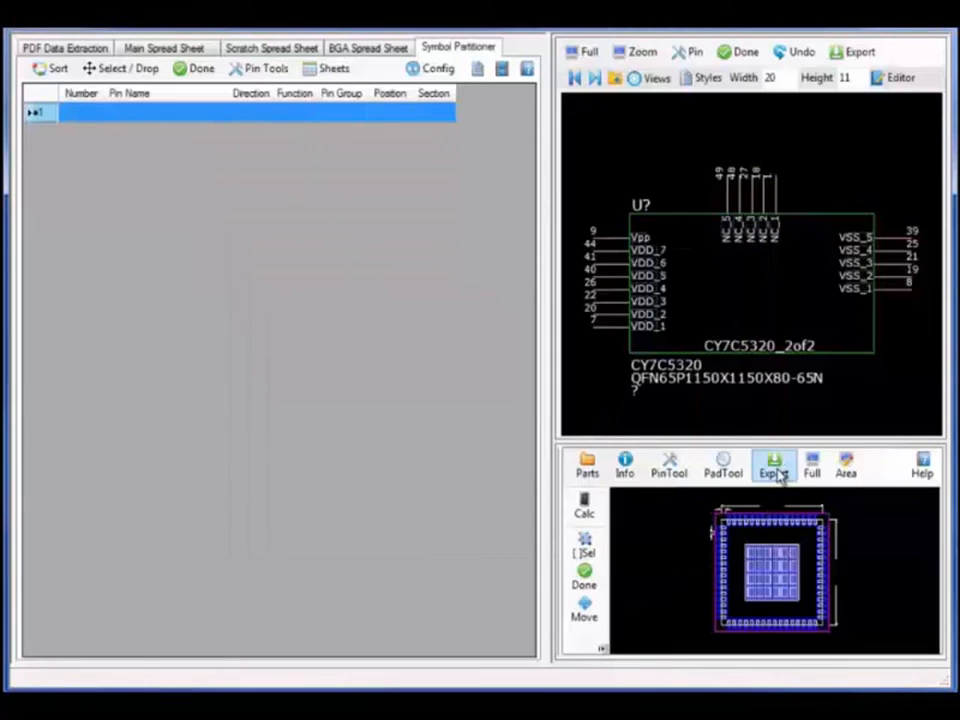
Export the QFN65P1150X1150X80-65N footprint using OrCAD PCB / Allegro Export
click(776, 474)
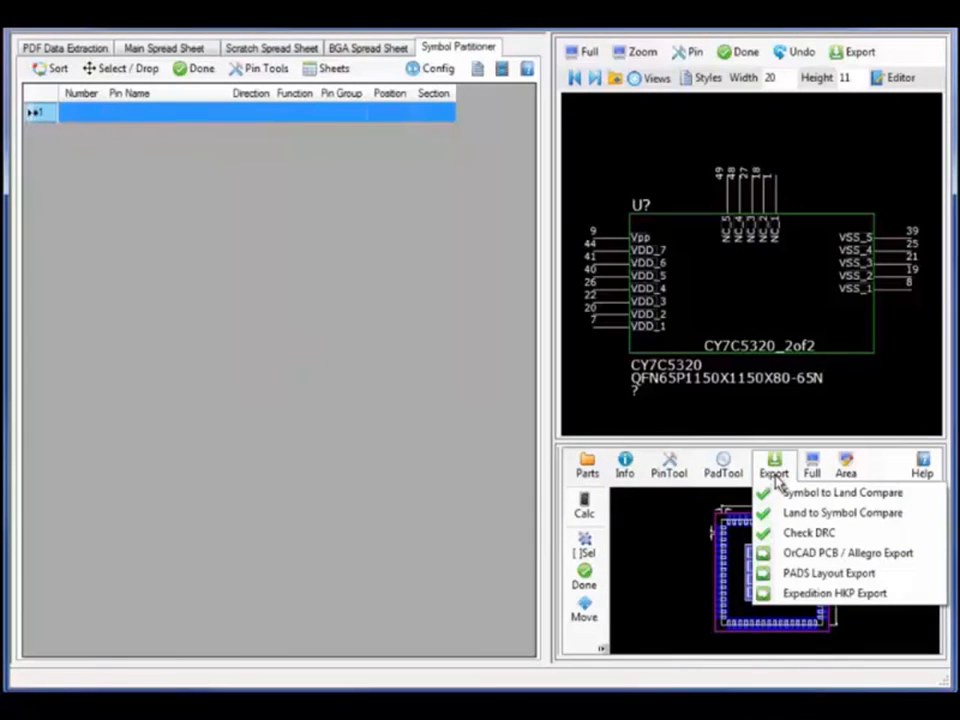